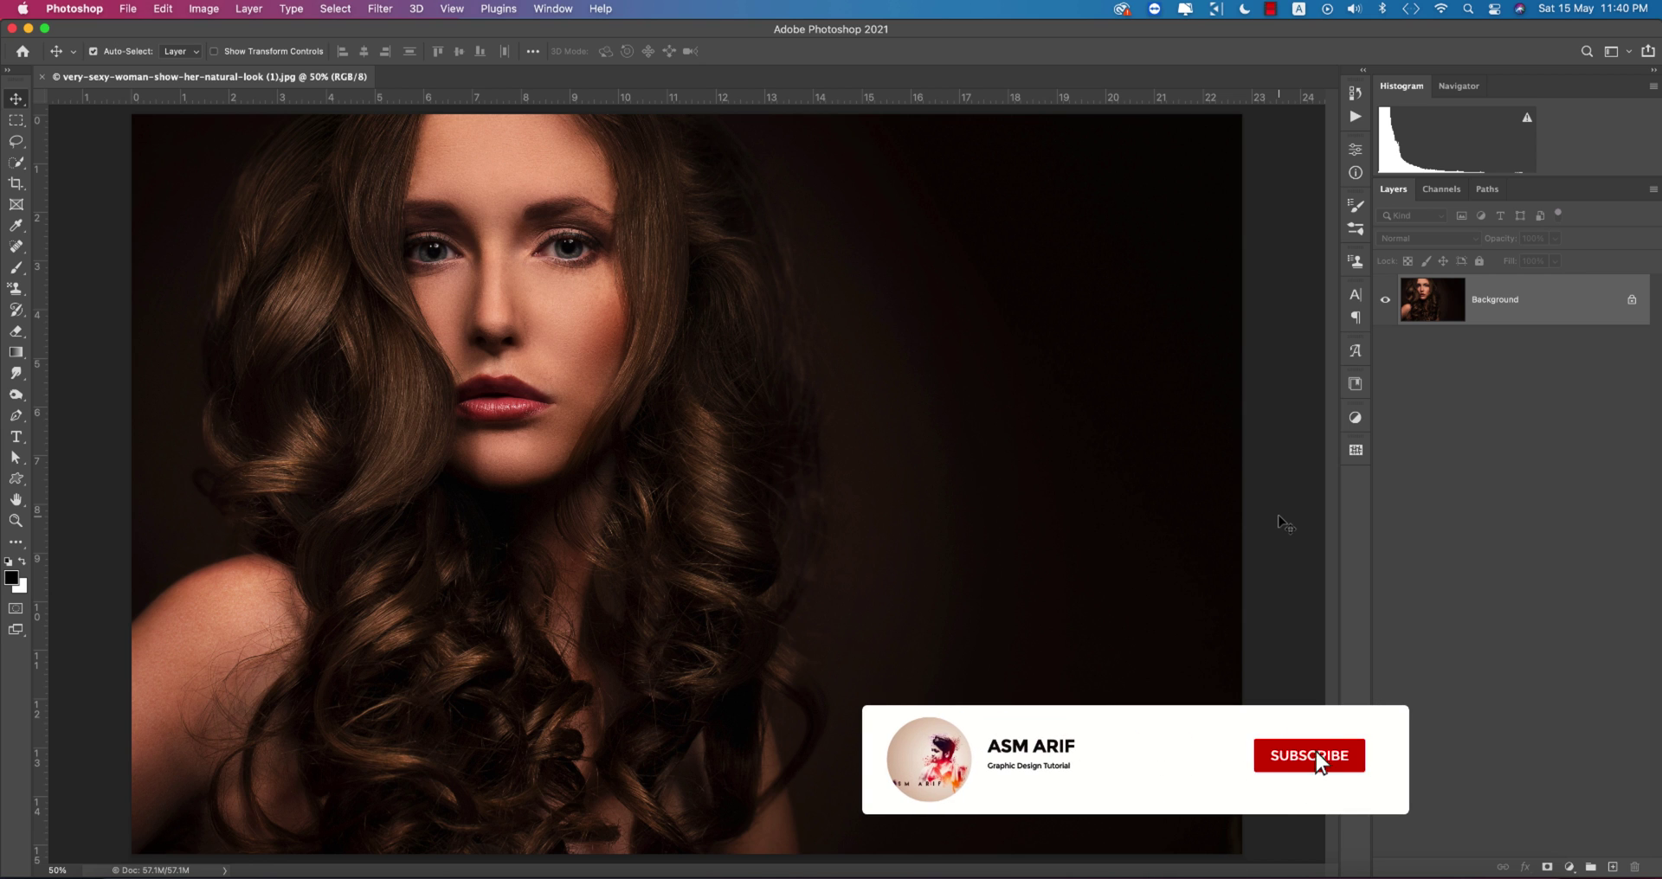
Duplicate the Background layer and rename the copy "main".
left_click_drag(1564, 326, 1611, 867)
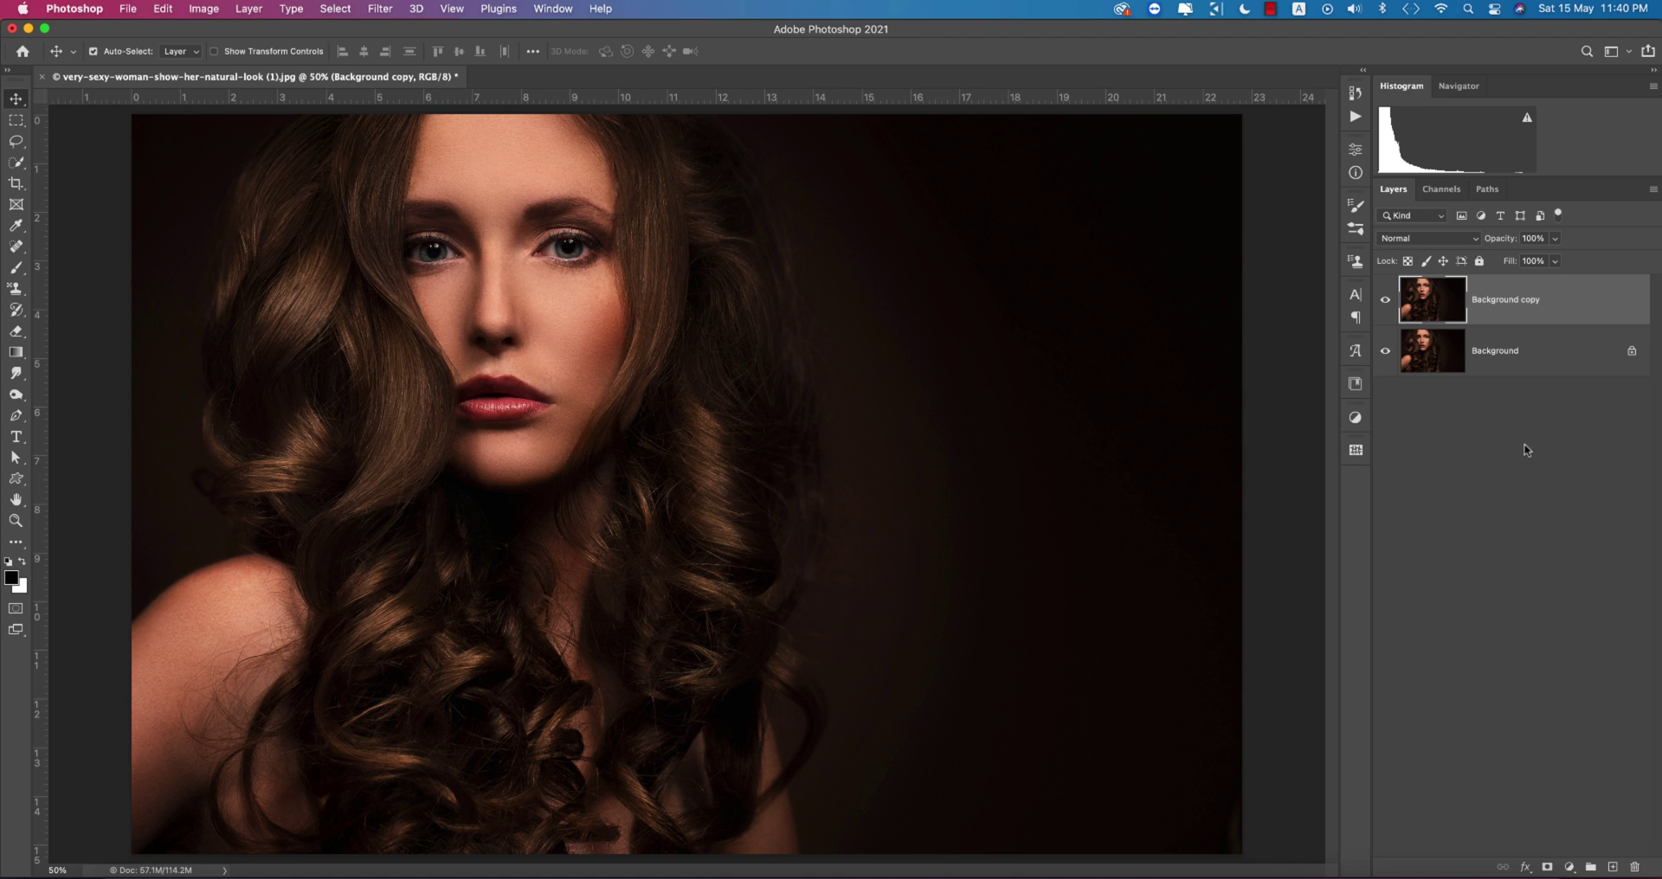
double_click(1506, 298)
type("main")
key("Return")
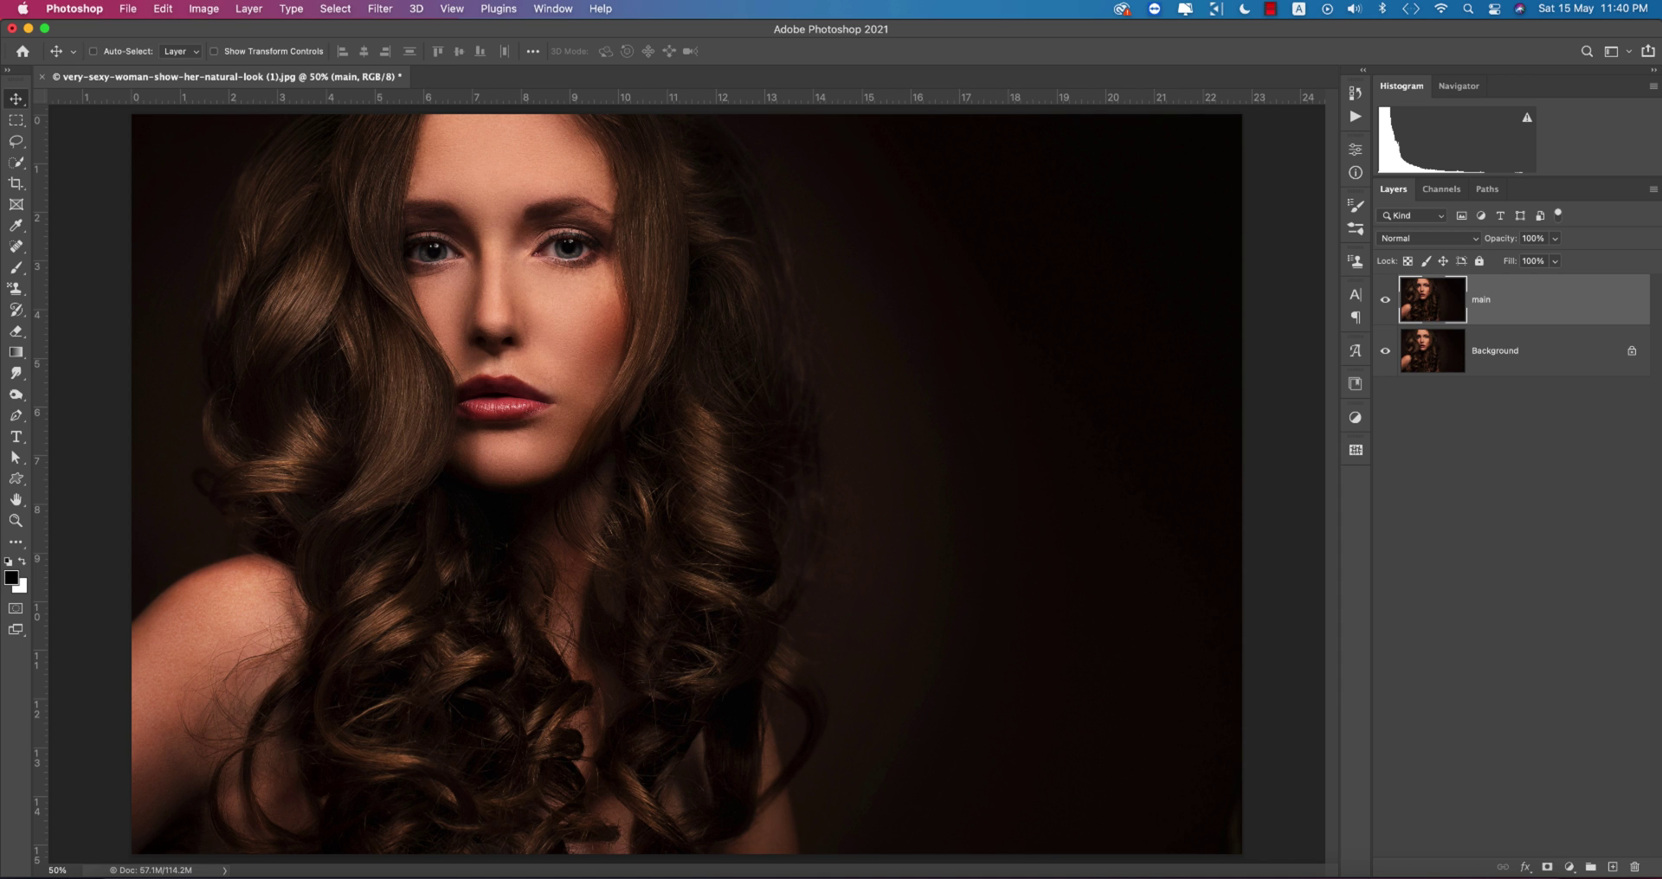
Duplicate the main layer twice and rename the lower copy "blur" and the upper copy "sharp".
key("super+j")
key("super+j")
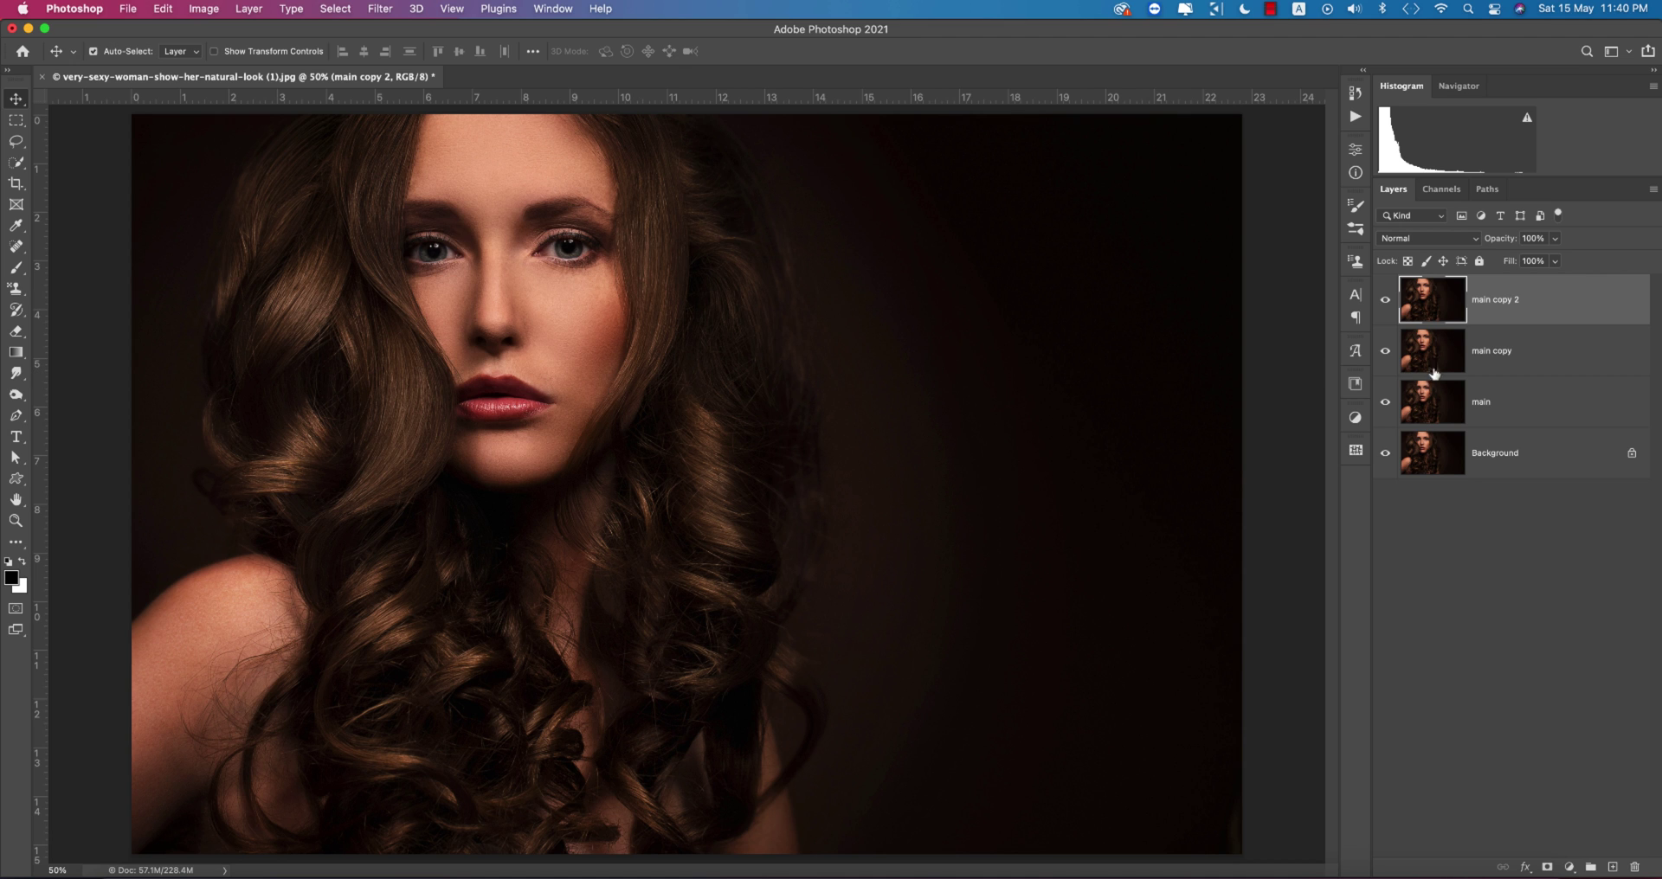
double_click(1495, 350)
type("blur")
key("Return")
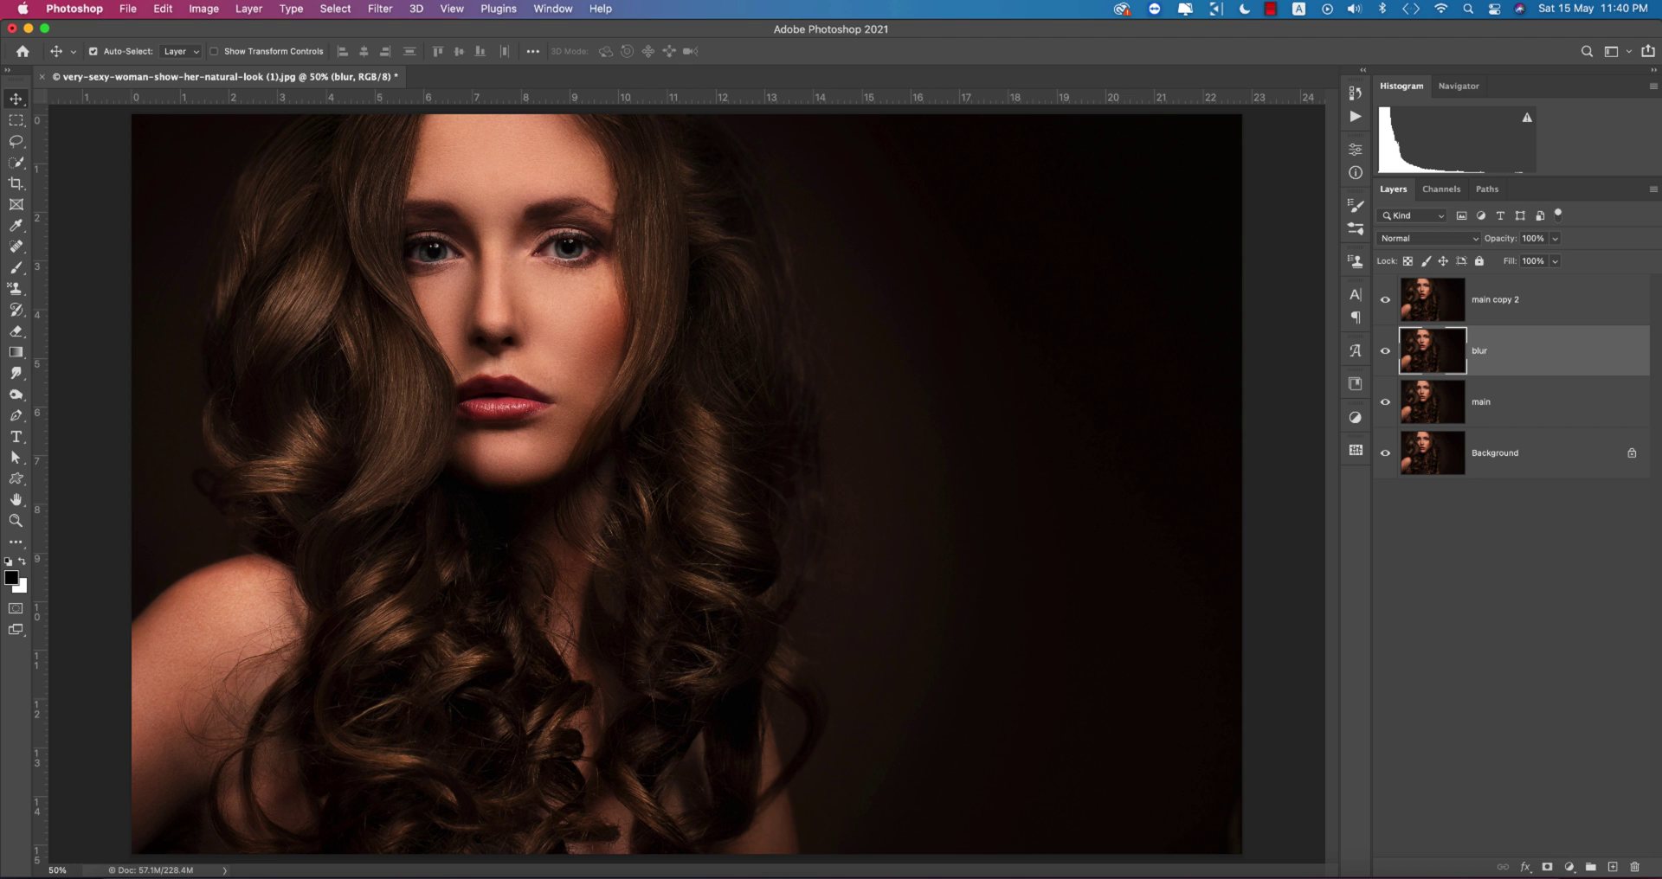
double_click(1481, 299)
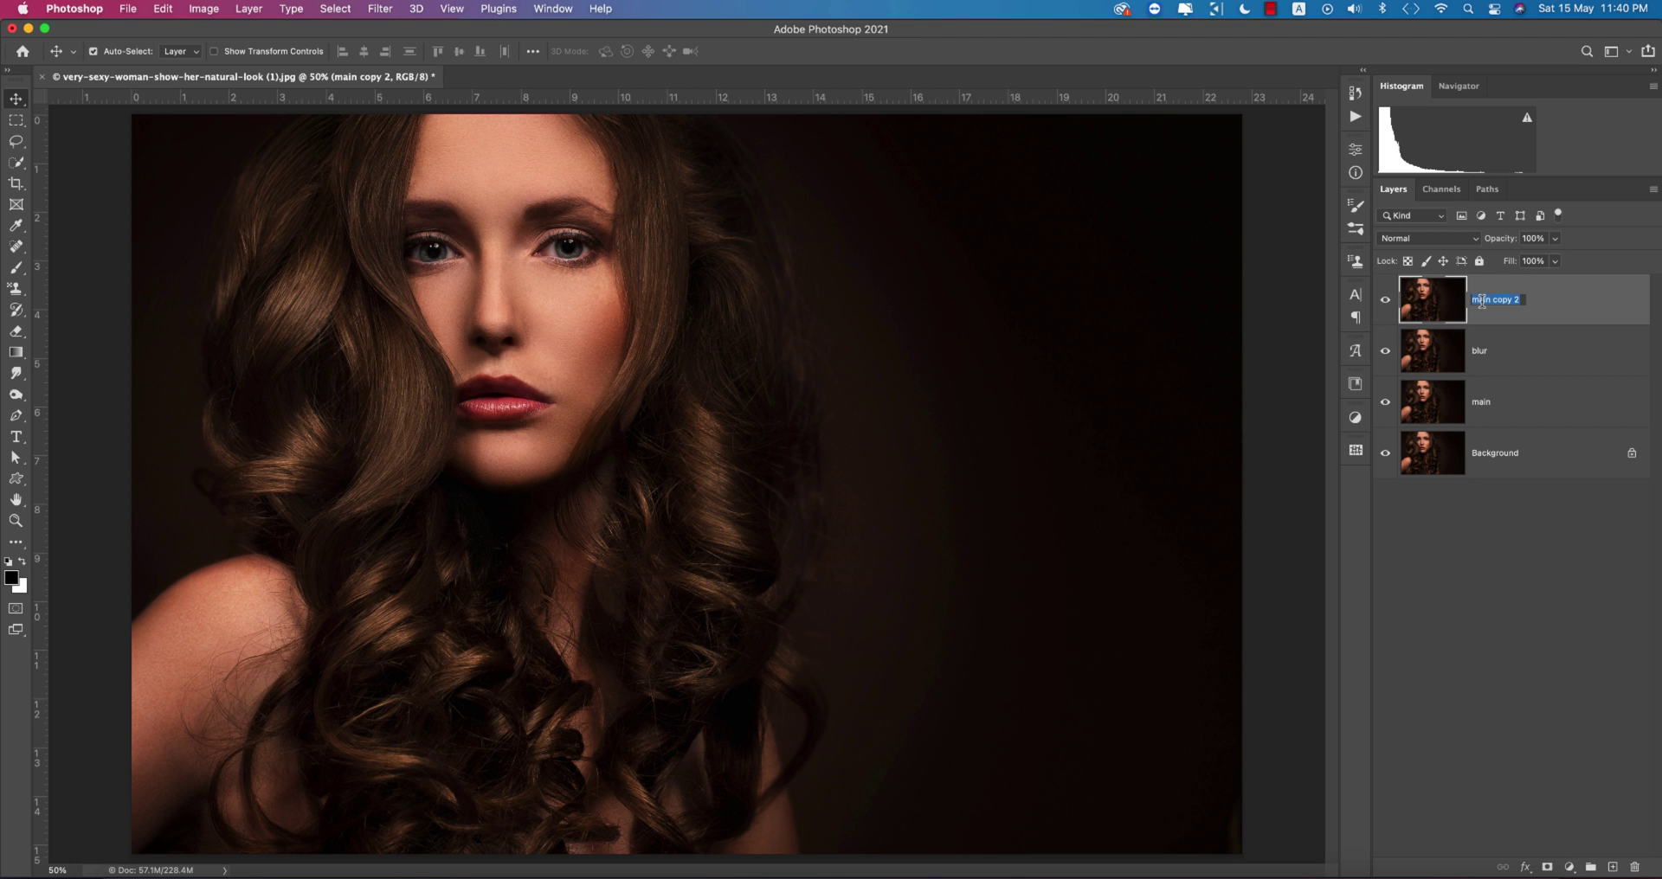
type("sharp")
key("Return")
Hide the sharp layer and apply a Gaussian Blur with a reduced radius to the blur layer.
left_click(1385, 300)
left_click(1542, 360)
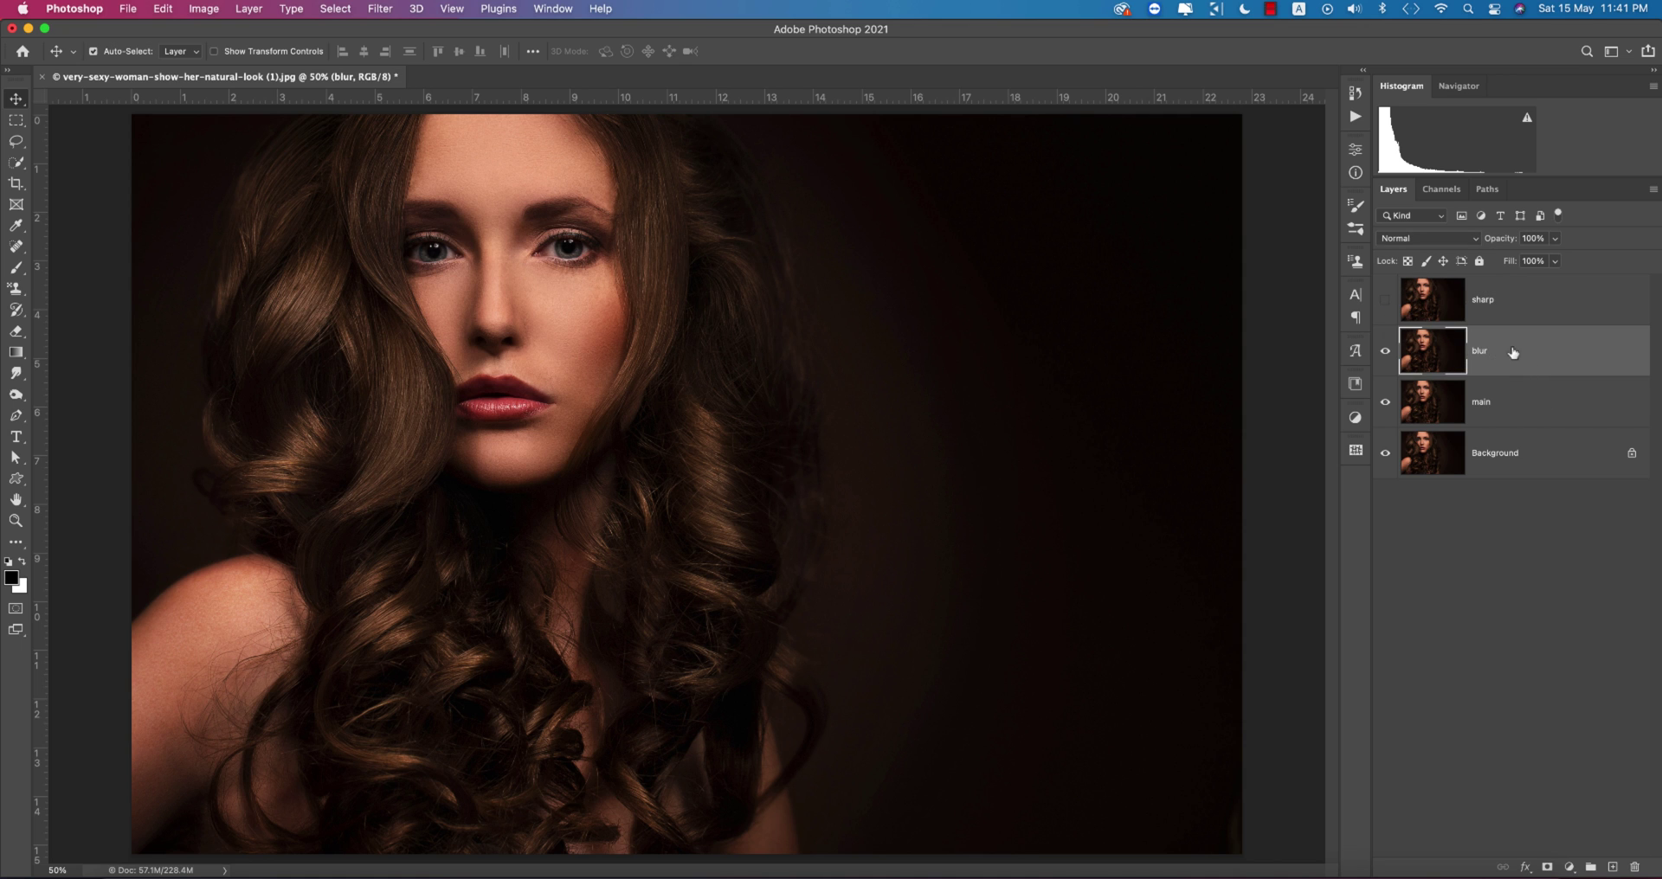
left_click(380, 8)
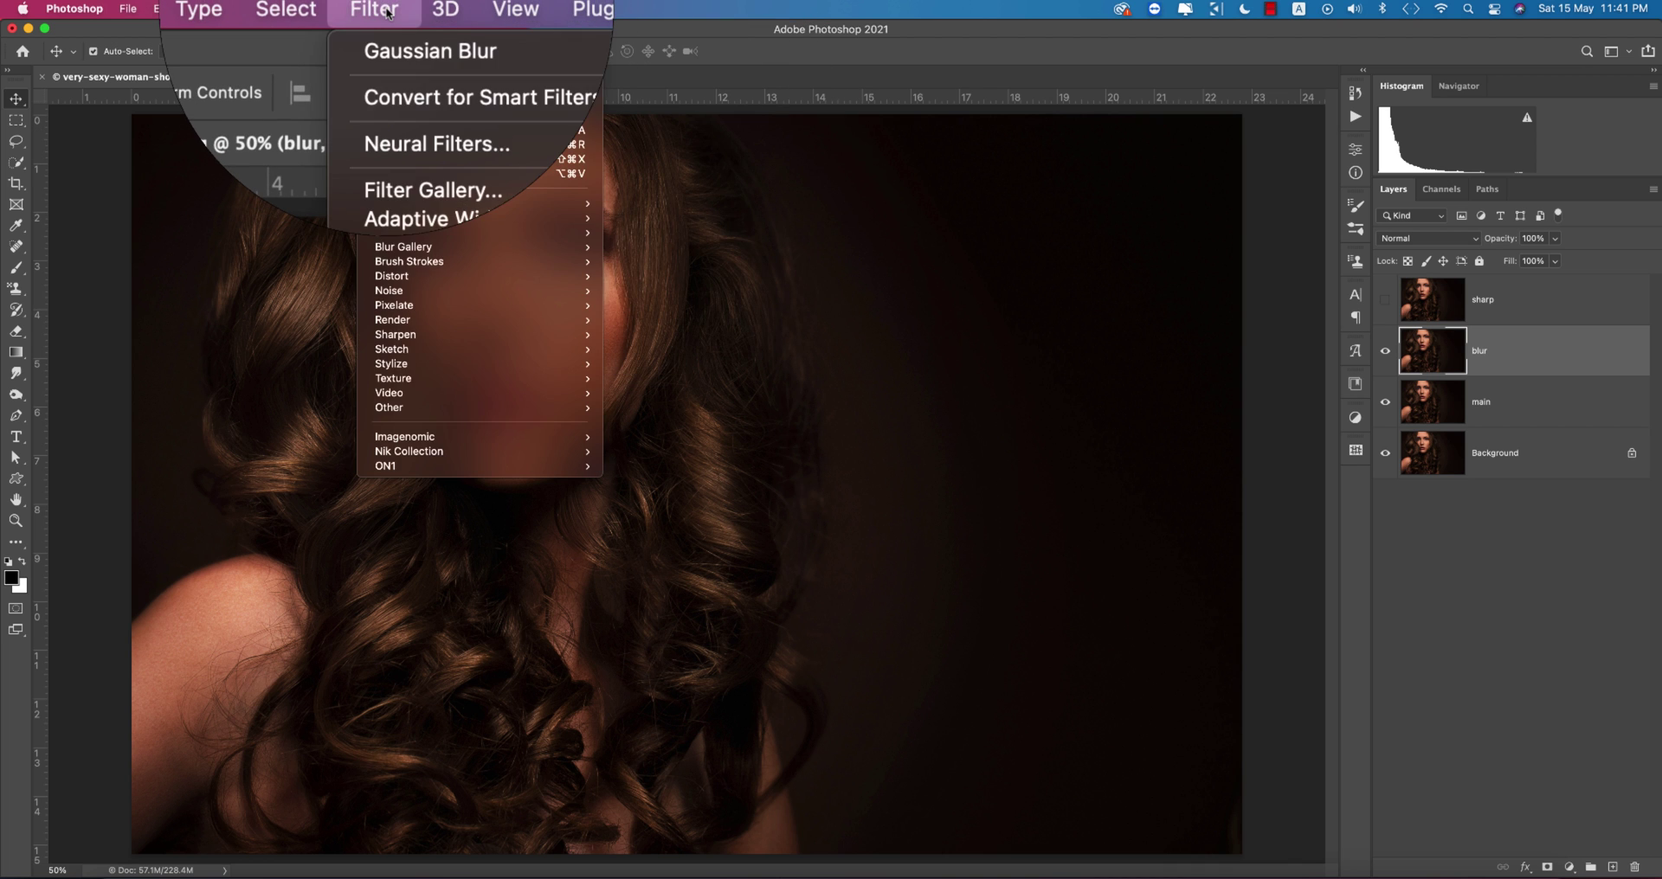
mouse_move(402, 231)
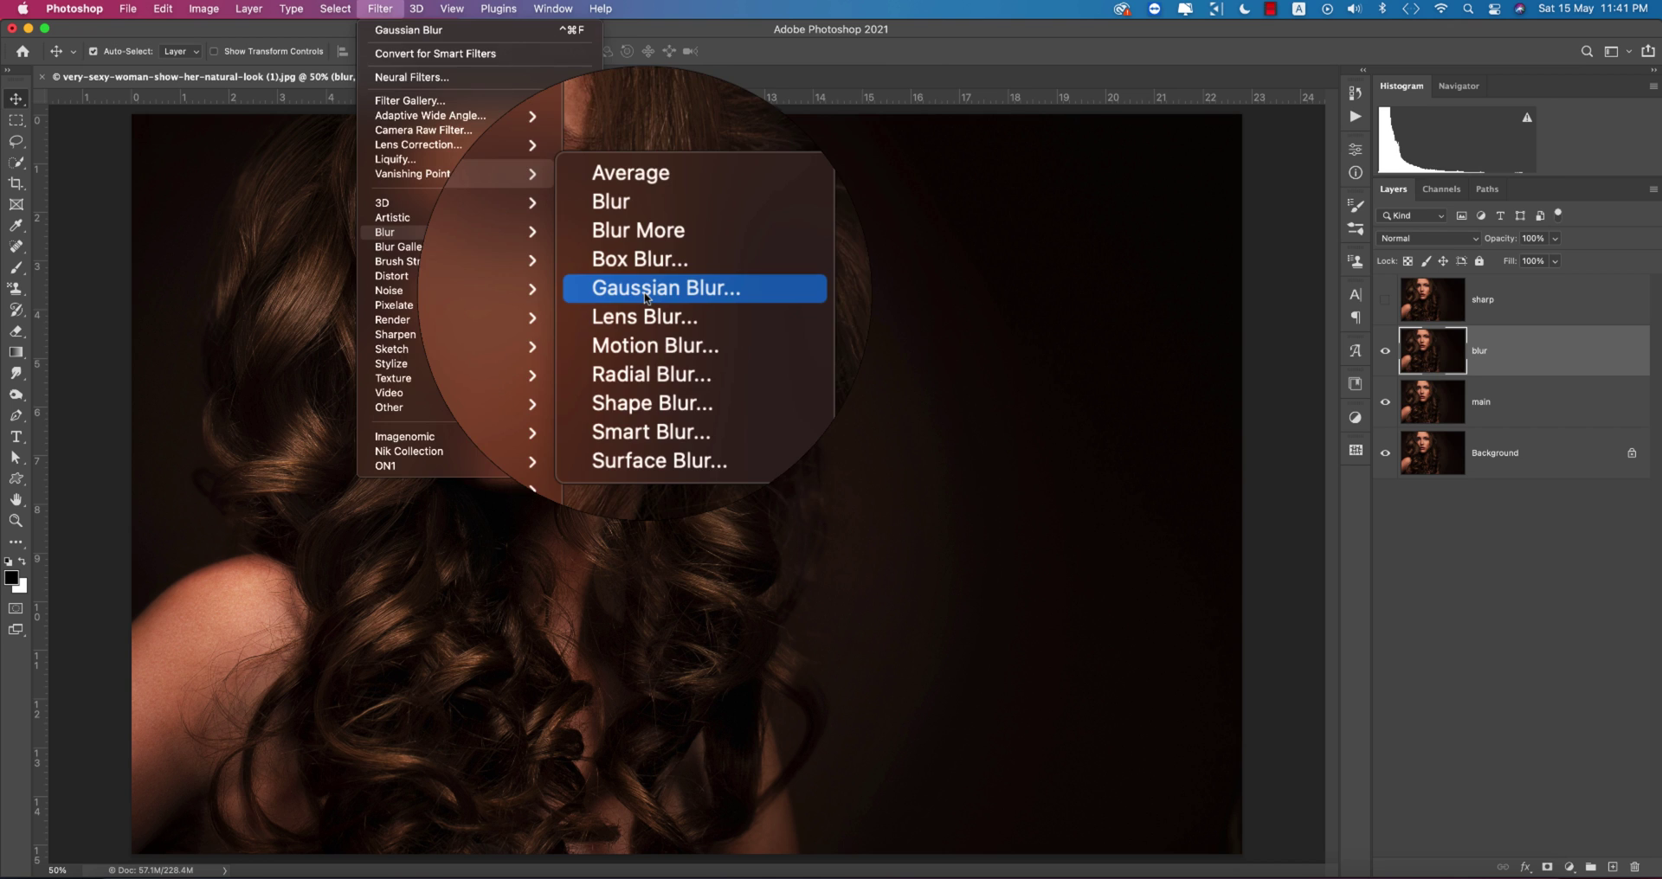
left_click(697, 282)
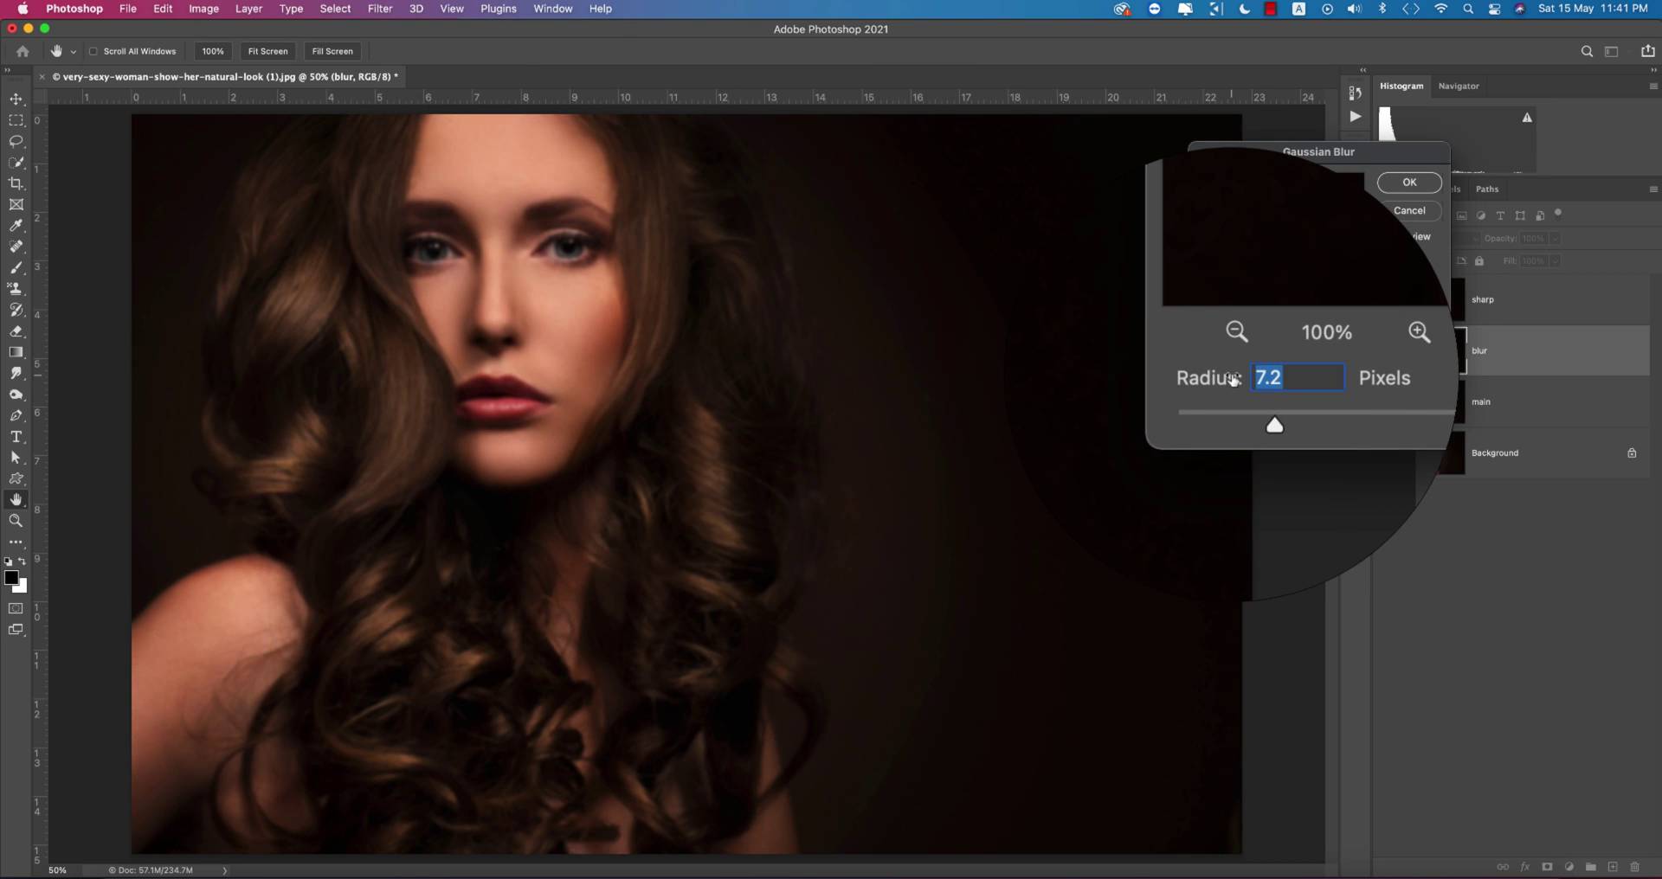
left_click_drag(1233, 378, 1240, 378)
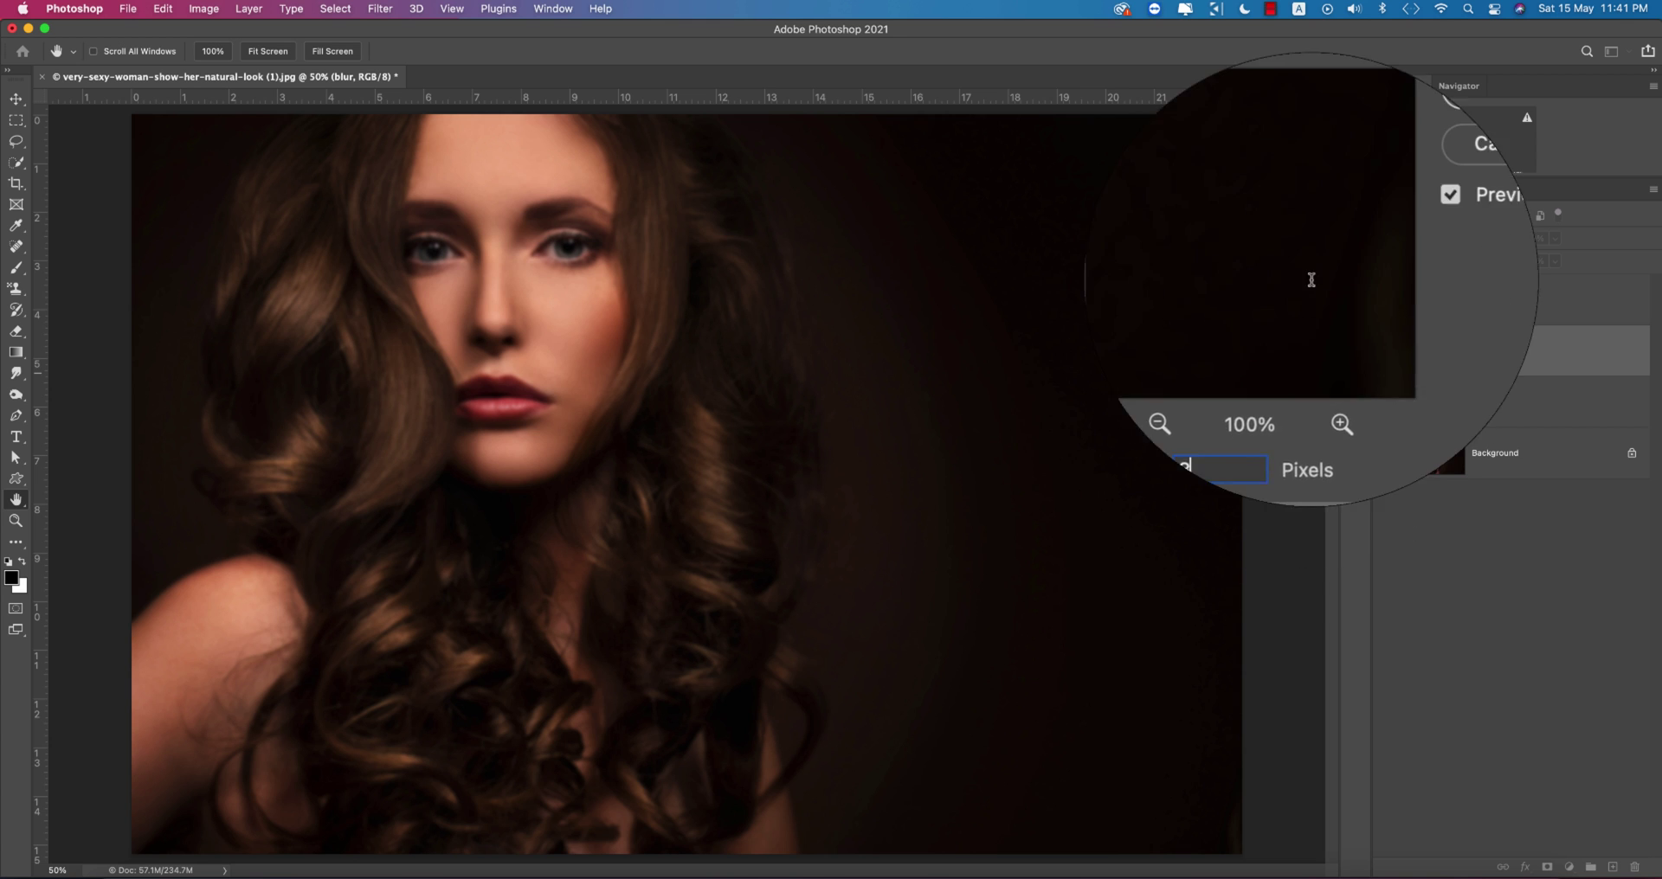
left_click(1389, 192)
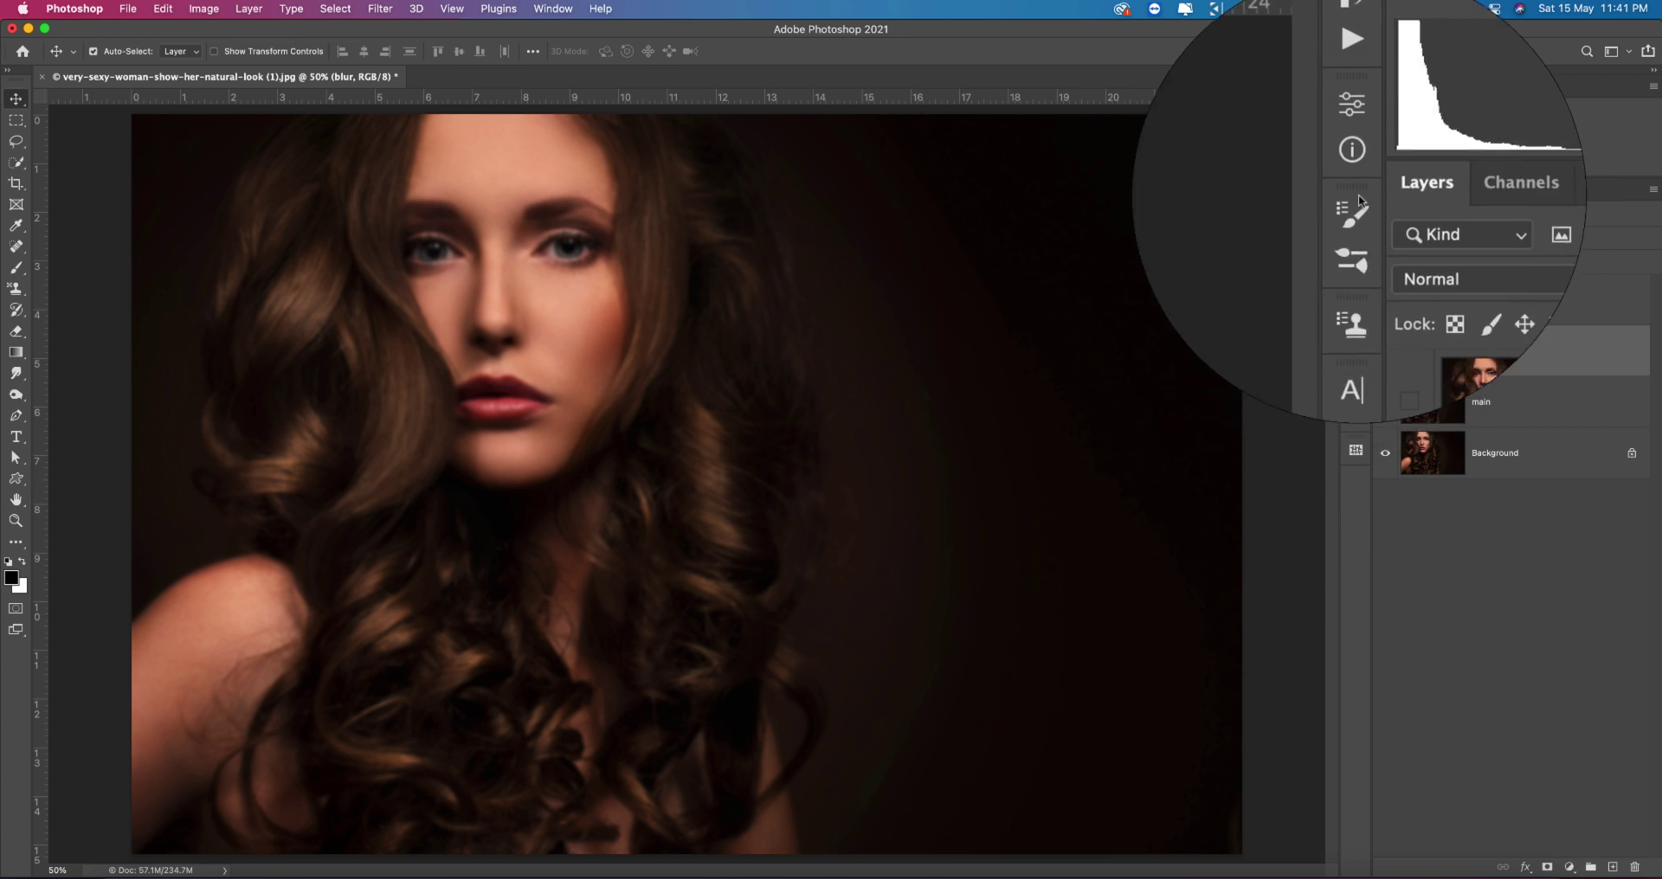
Show the sharp layer, apply a High Pass filter with a 1.5-pixel radius to it and set its blend mode to Hard Light.
left_click(1512, 309)
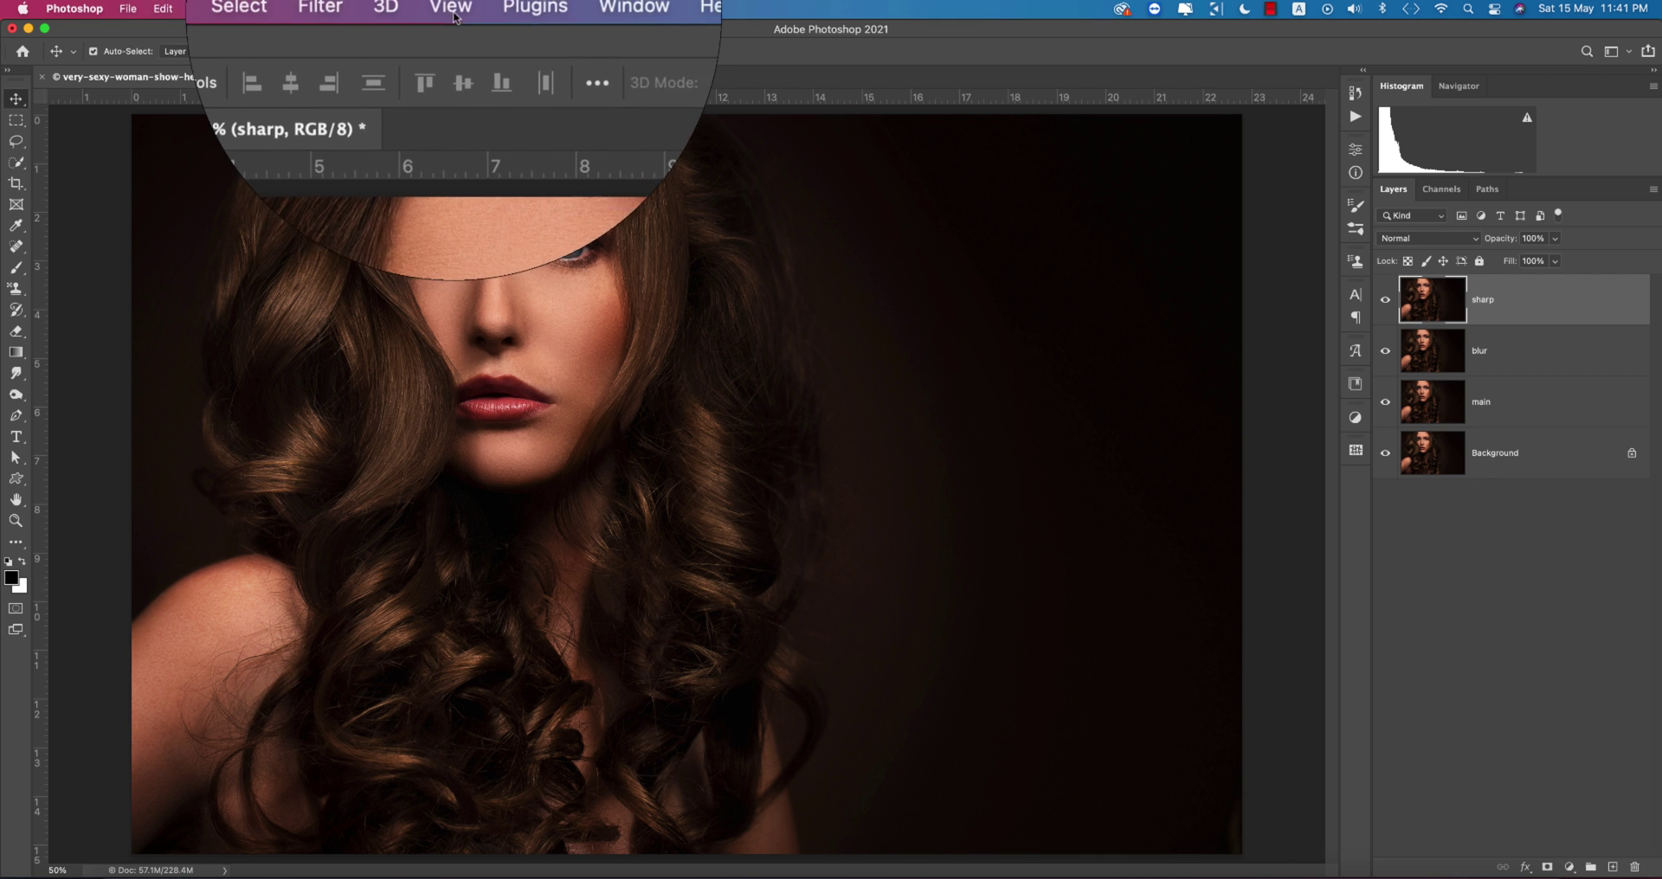
left_click(380, 9)
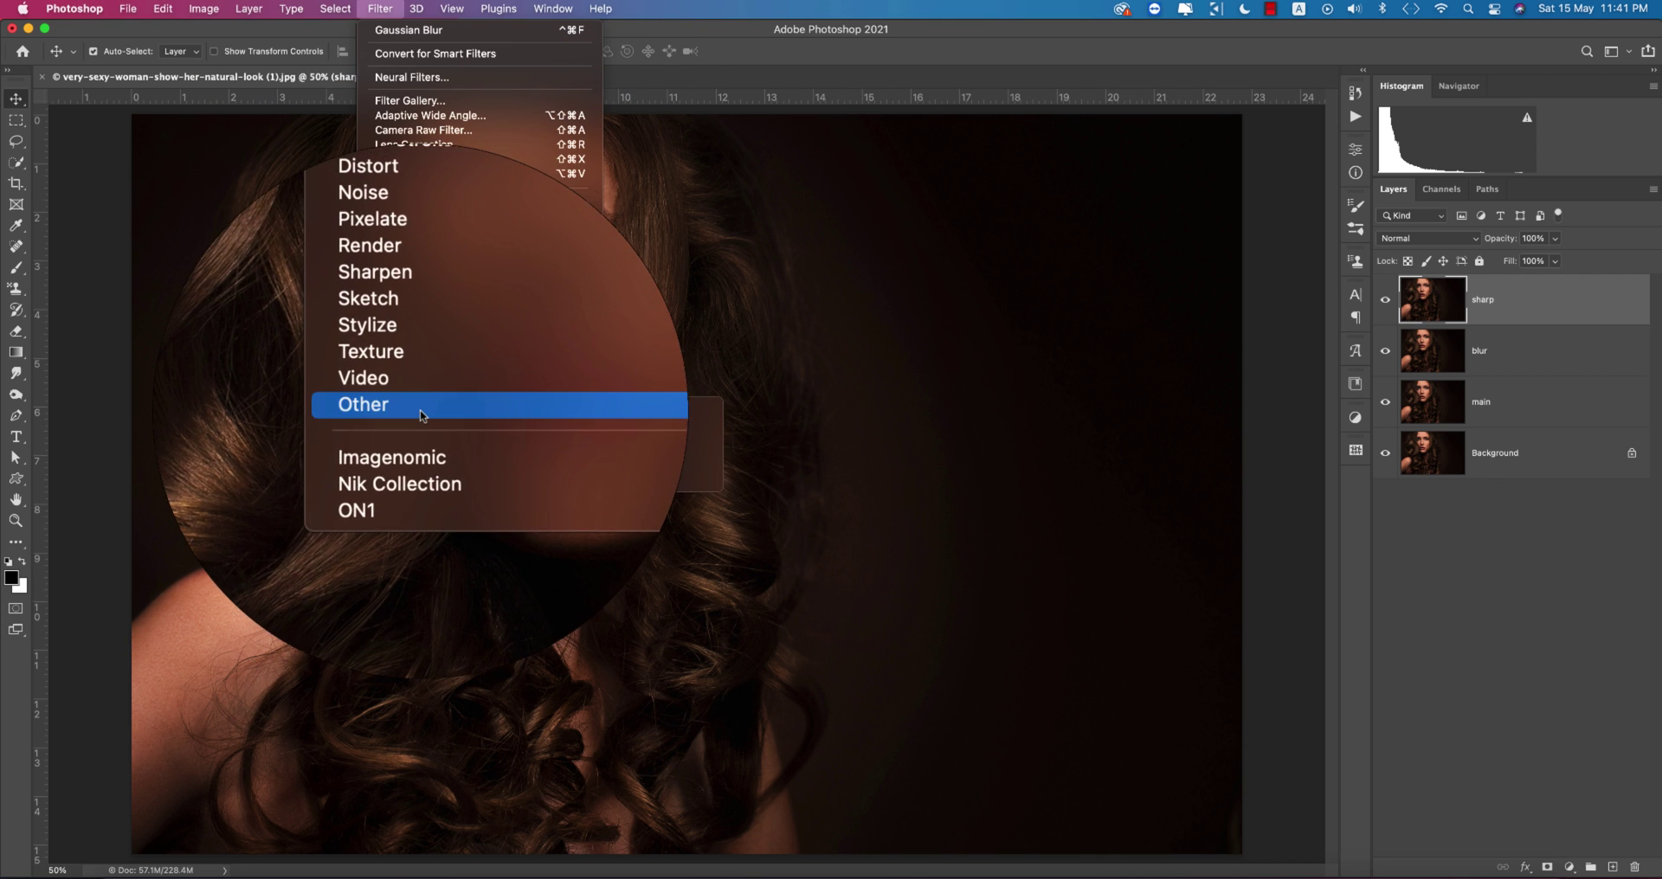
mouse_move(484, 400)
left_click(658, 423)
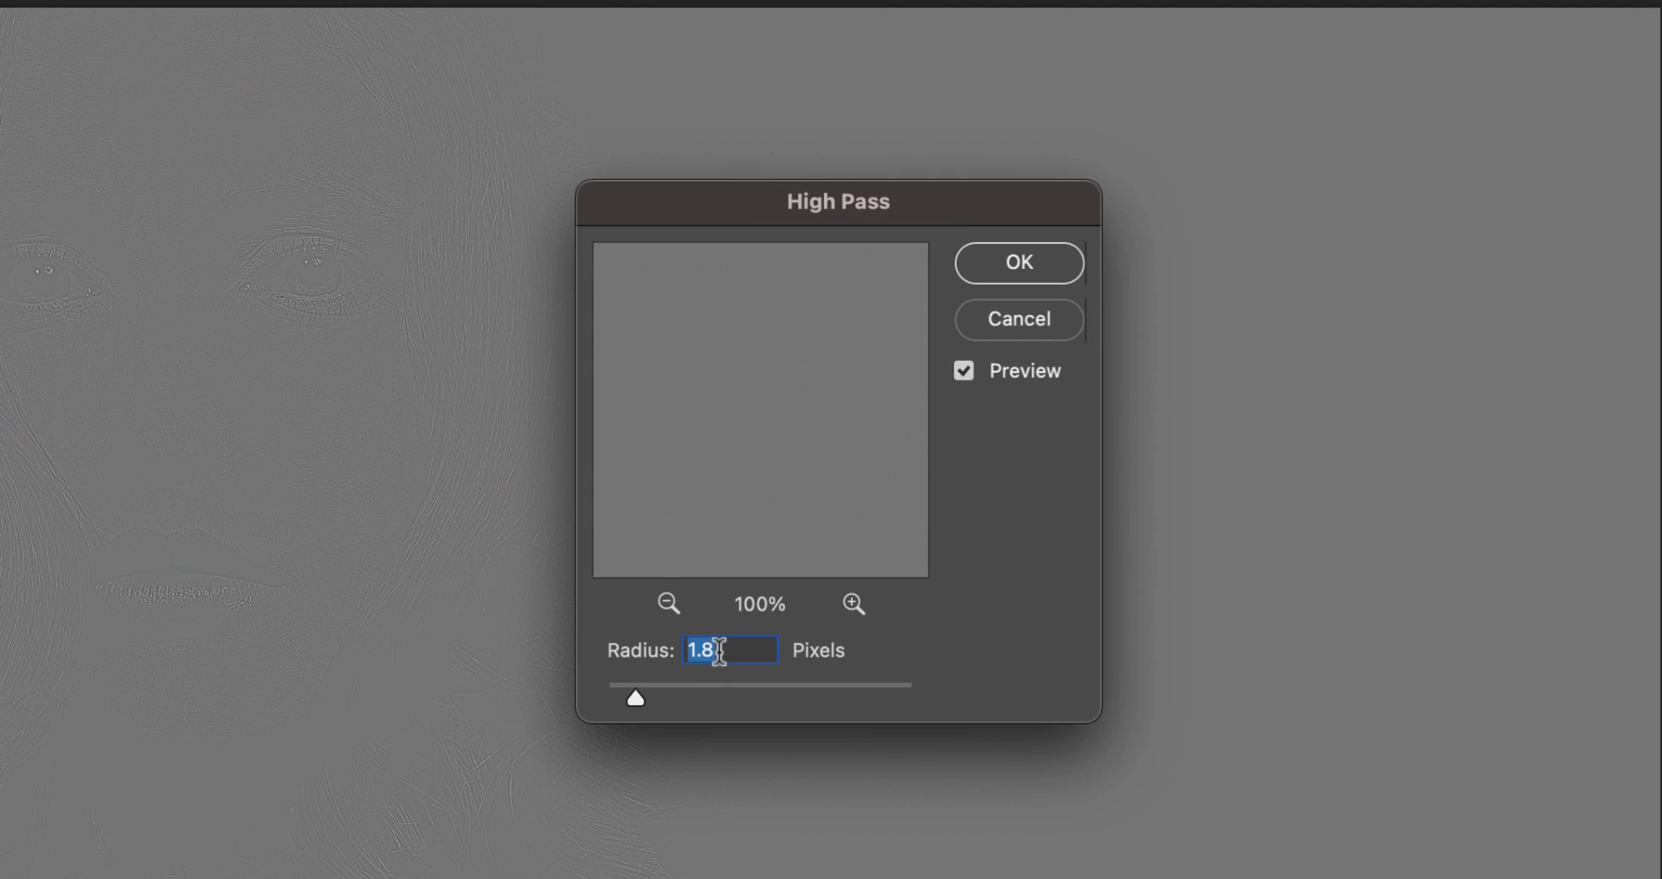
double_click(715, 650)
type("5")
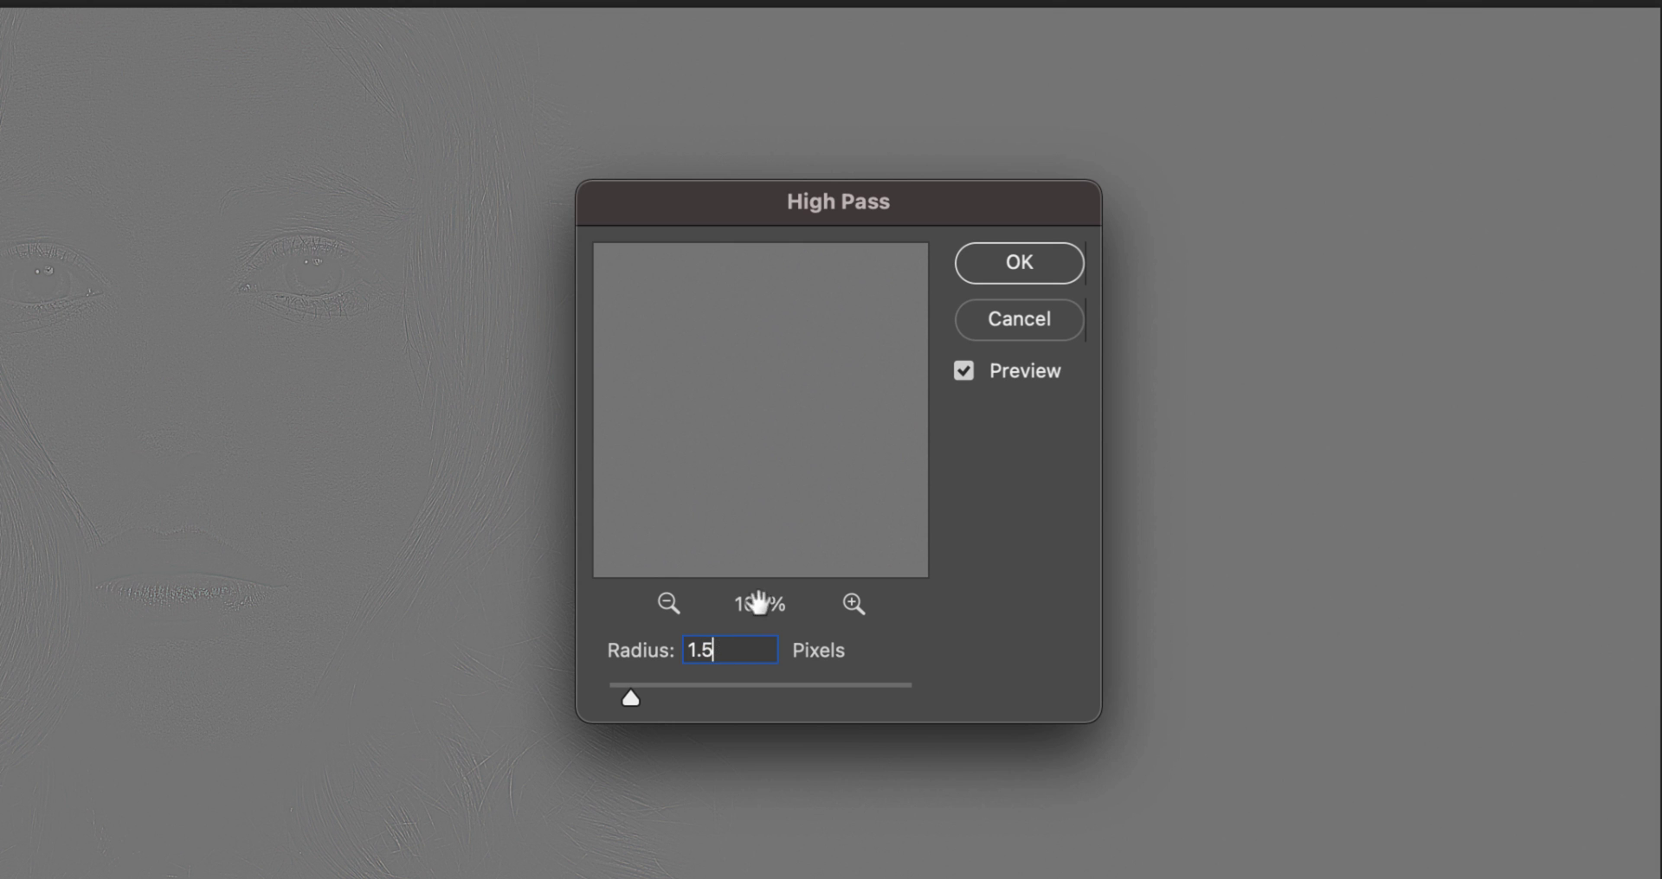
left_click(1041, 277)
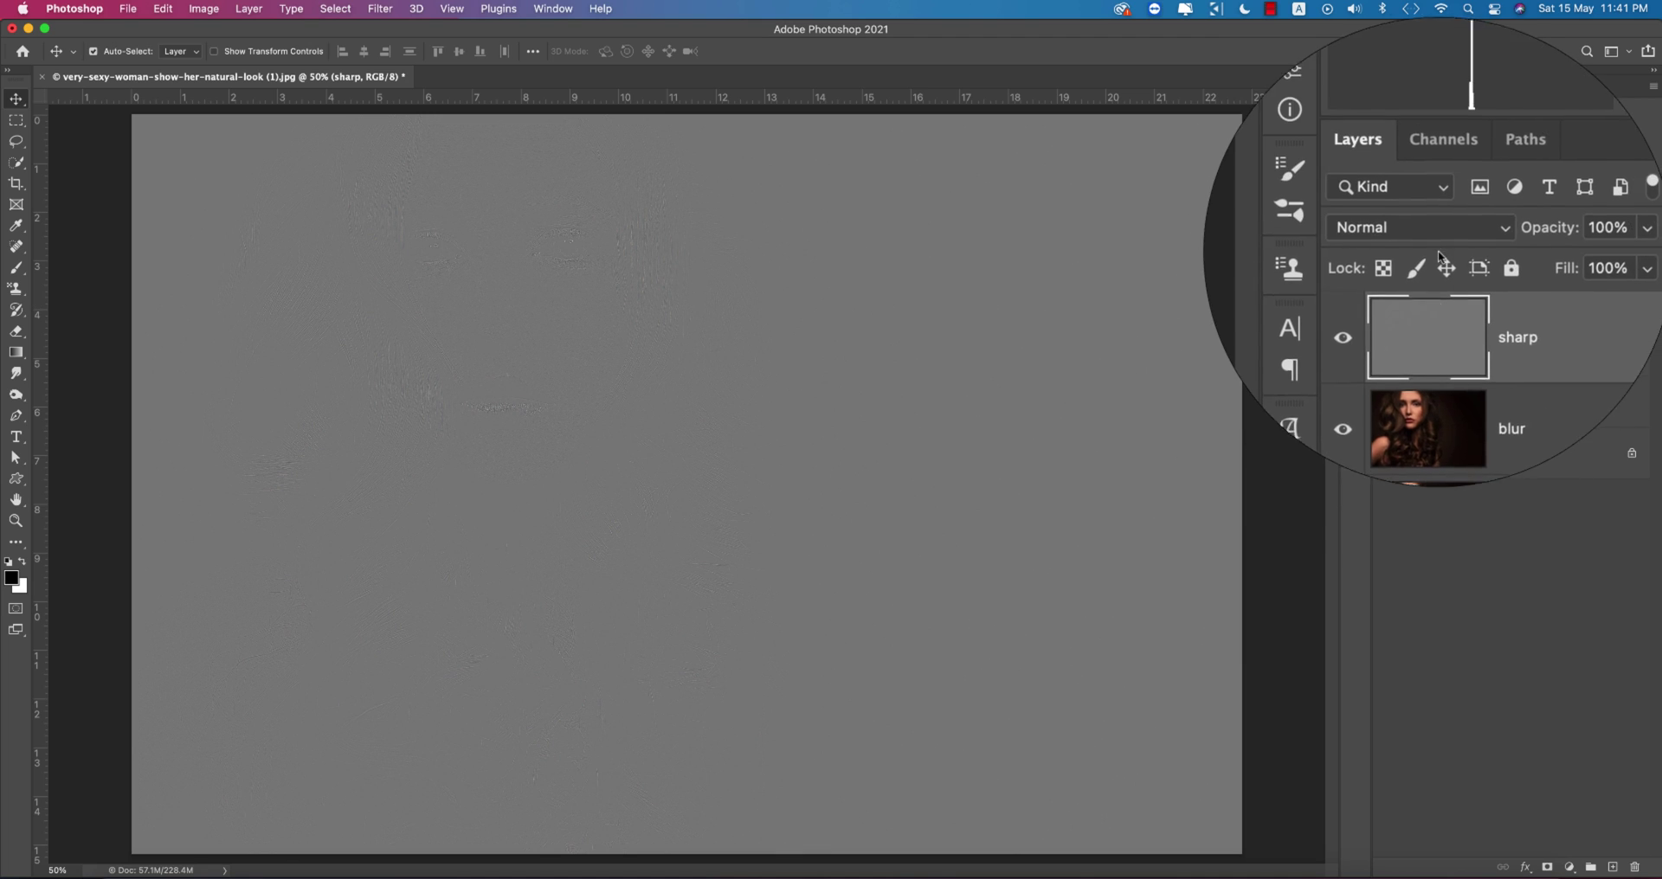
left_click(1419, 238)
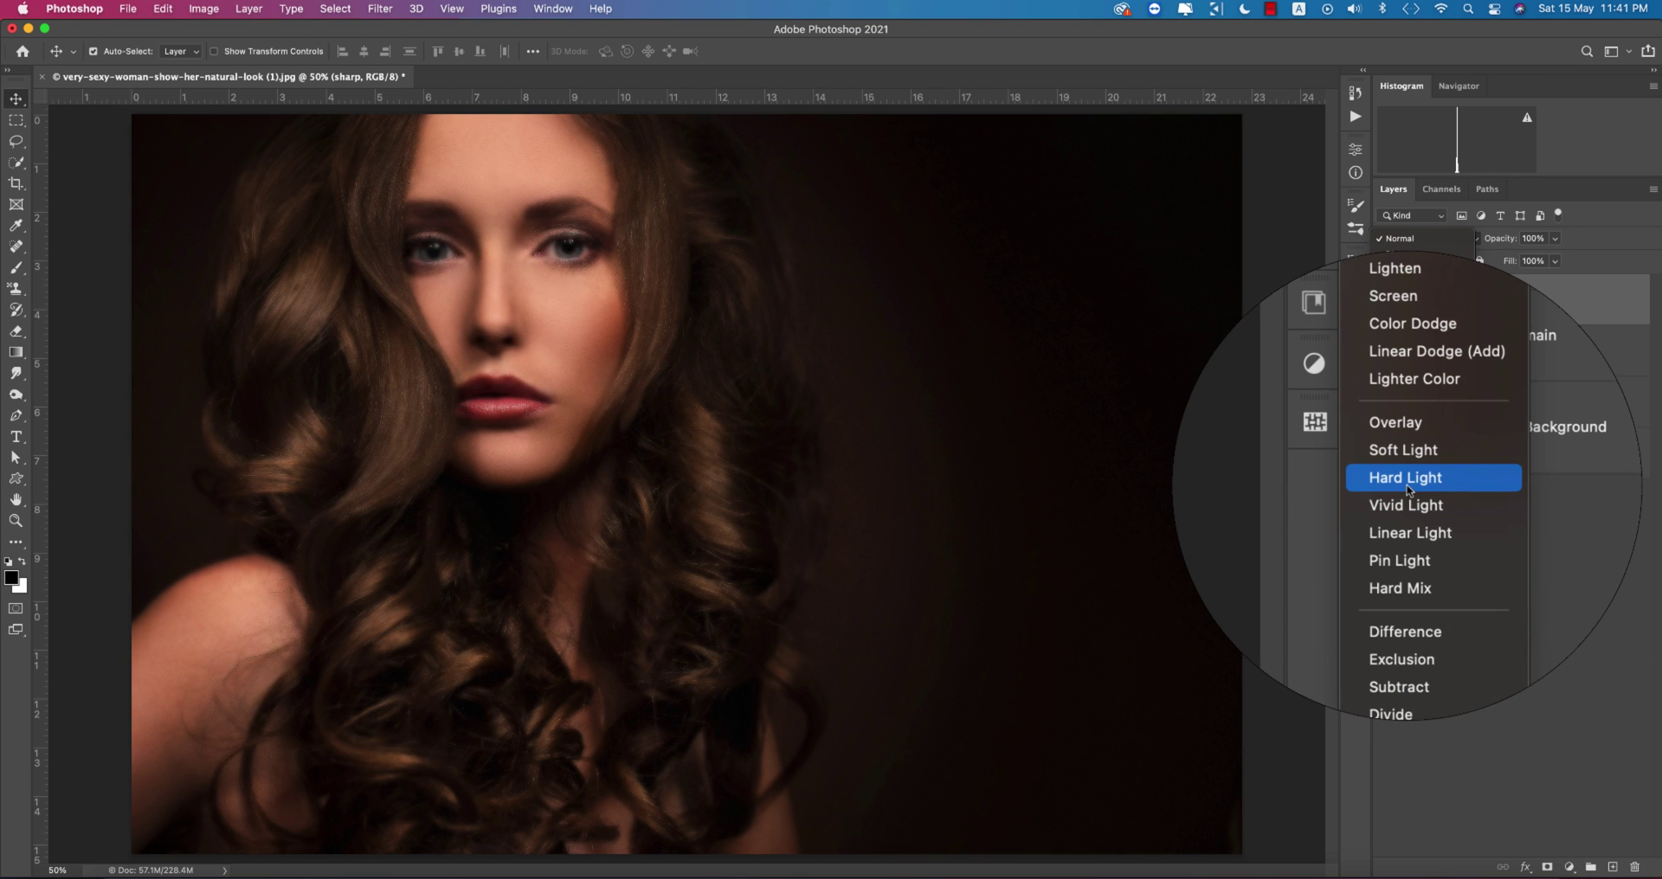
left_click(1406, 488)
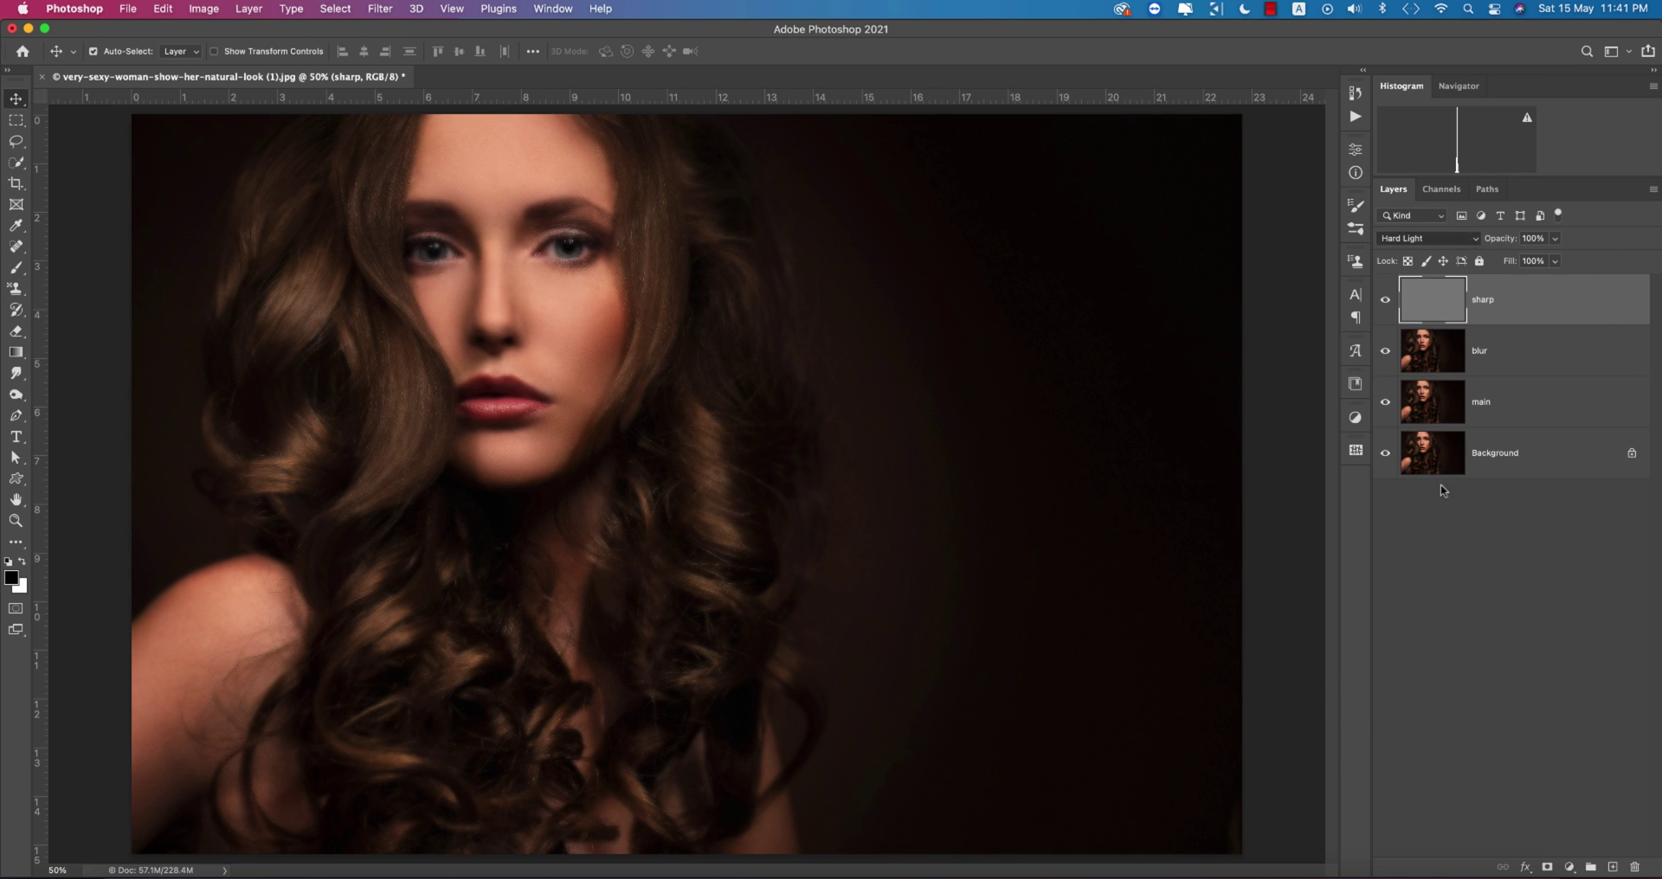
Group the sharp and blur layers and name the group "smooth skin".
left_click(1522, 355, "shift")
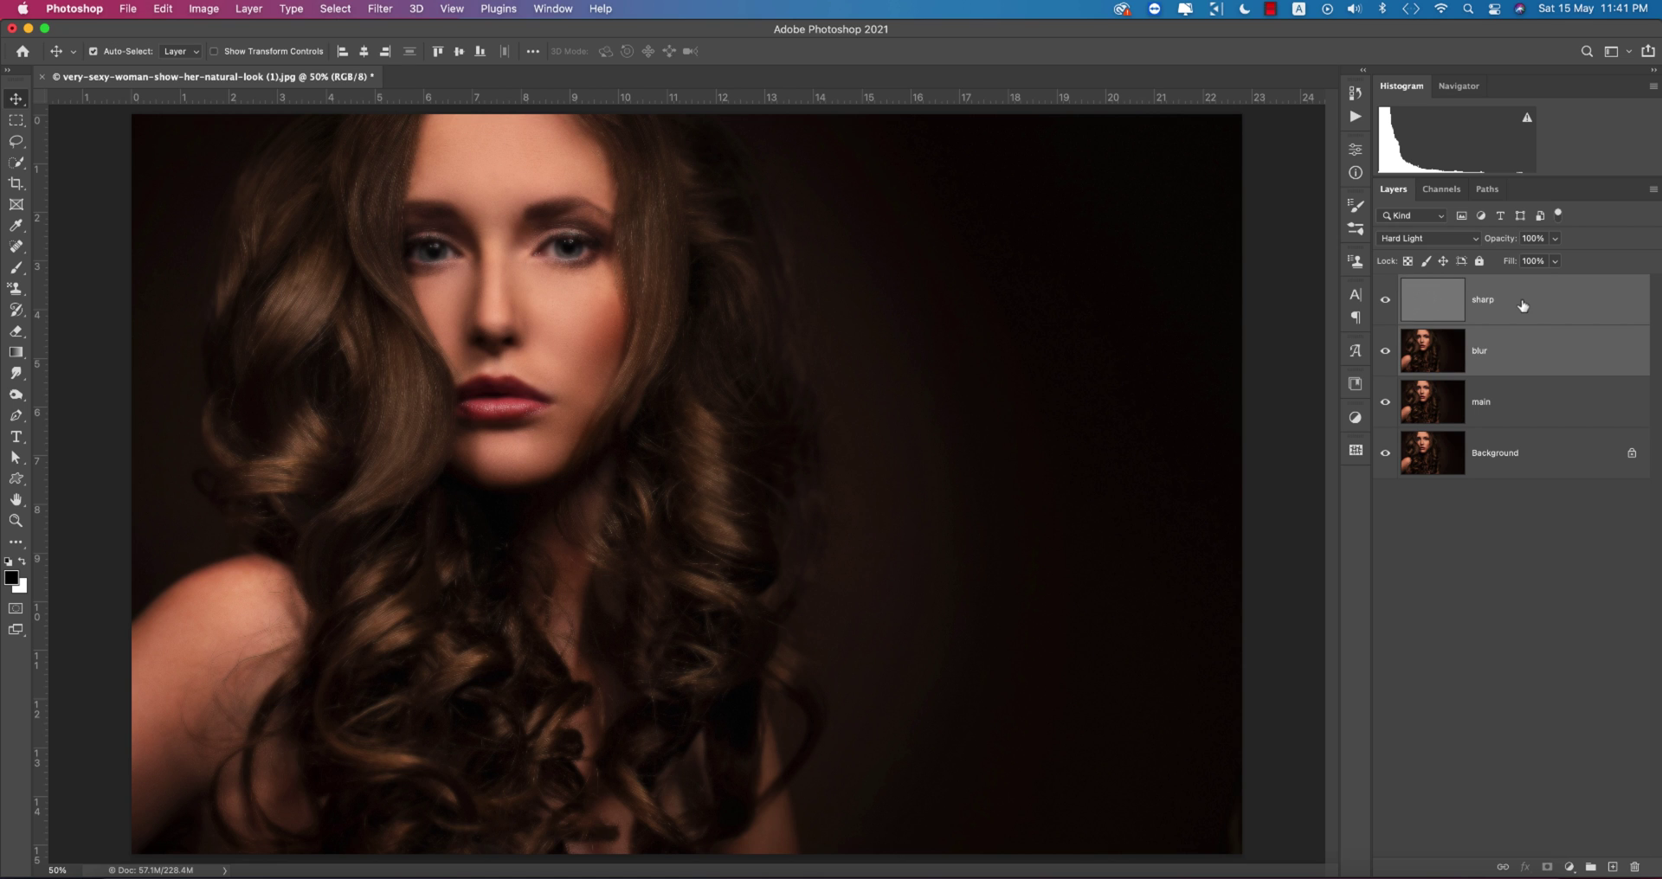
key("super+h")
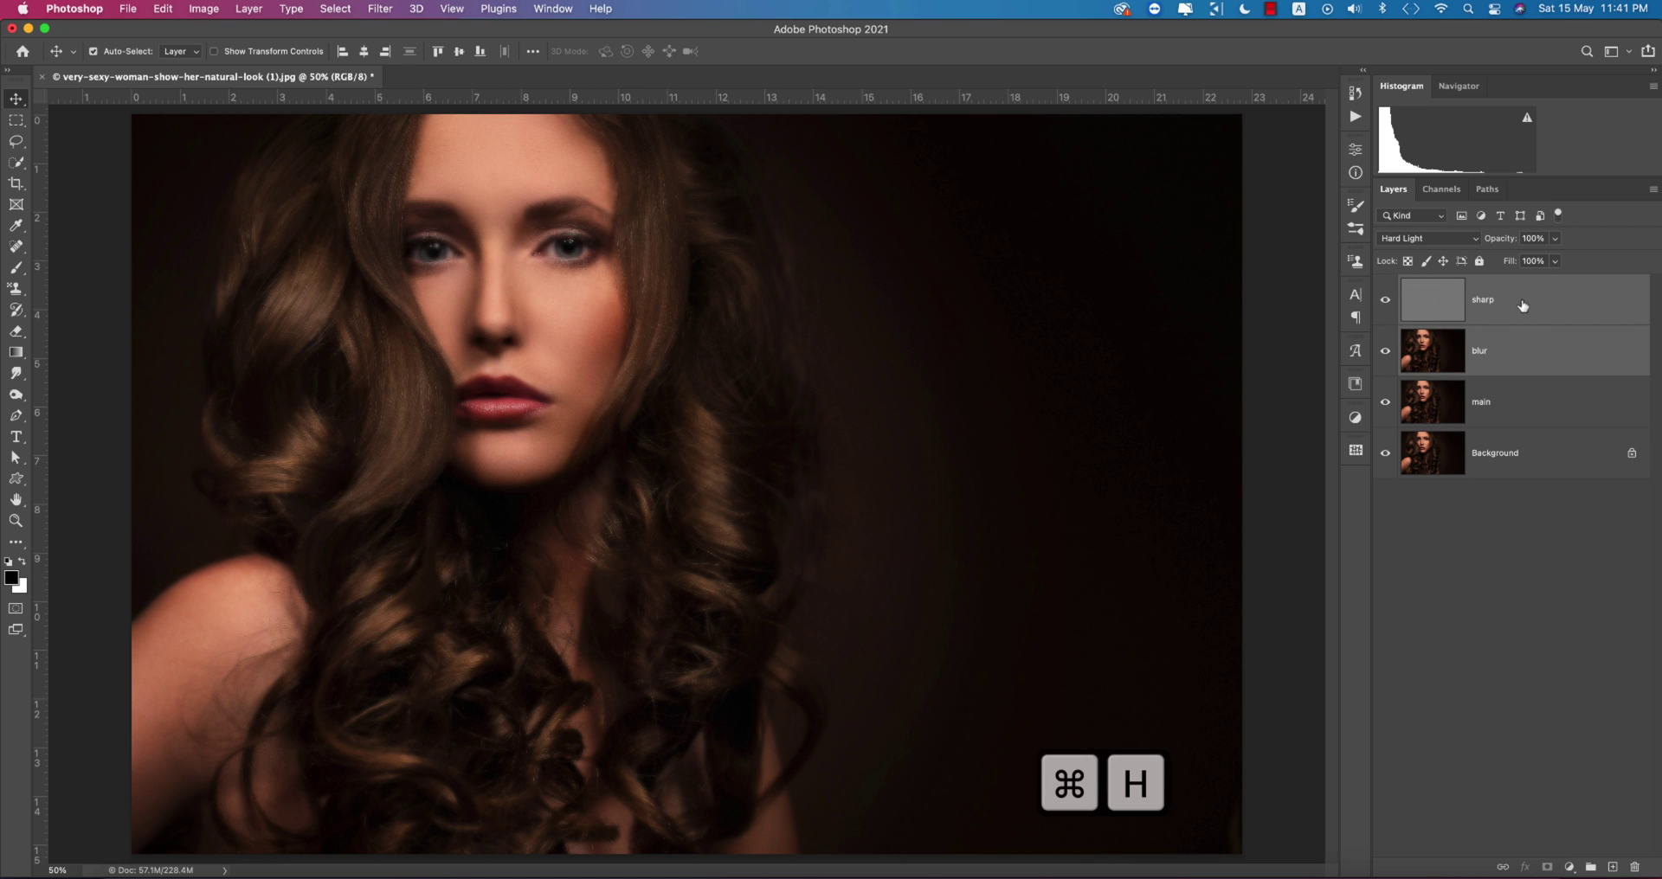
key("super+g")
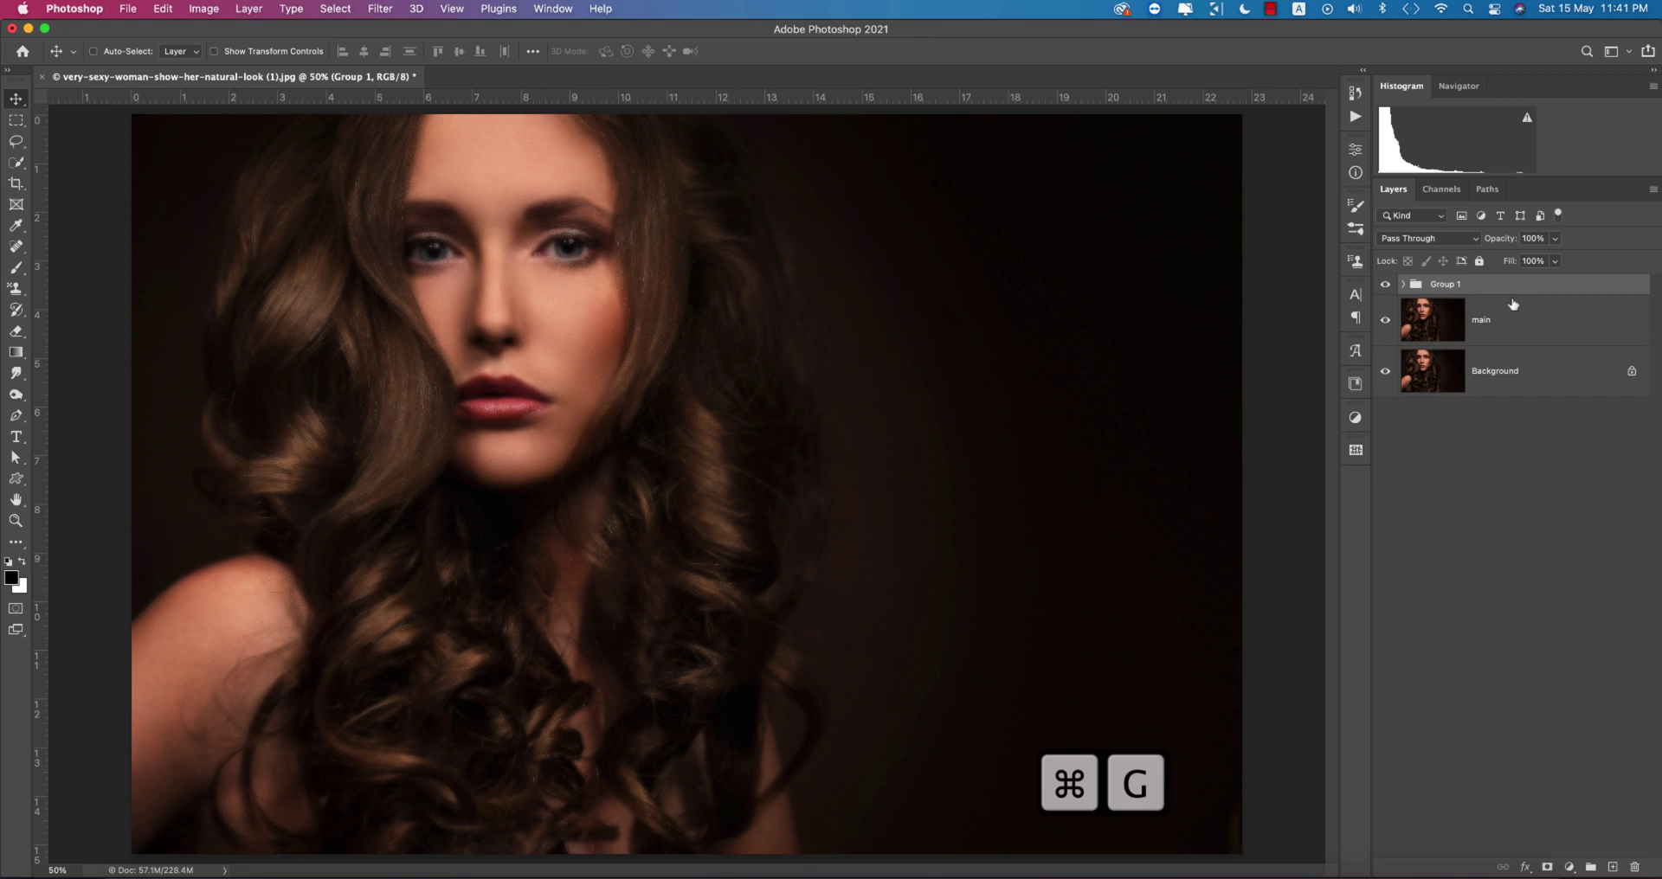
double_click(1445, 284)
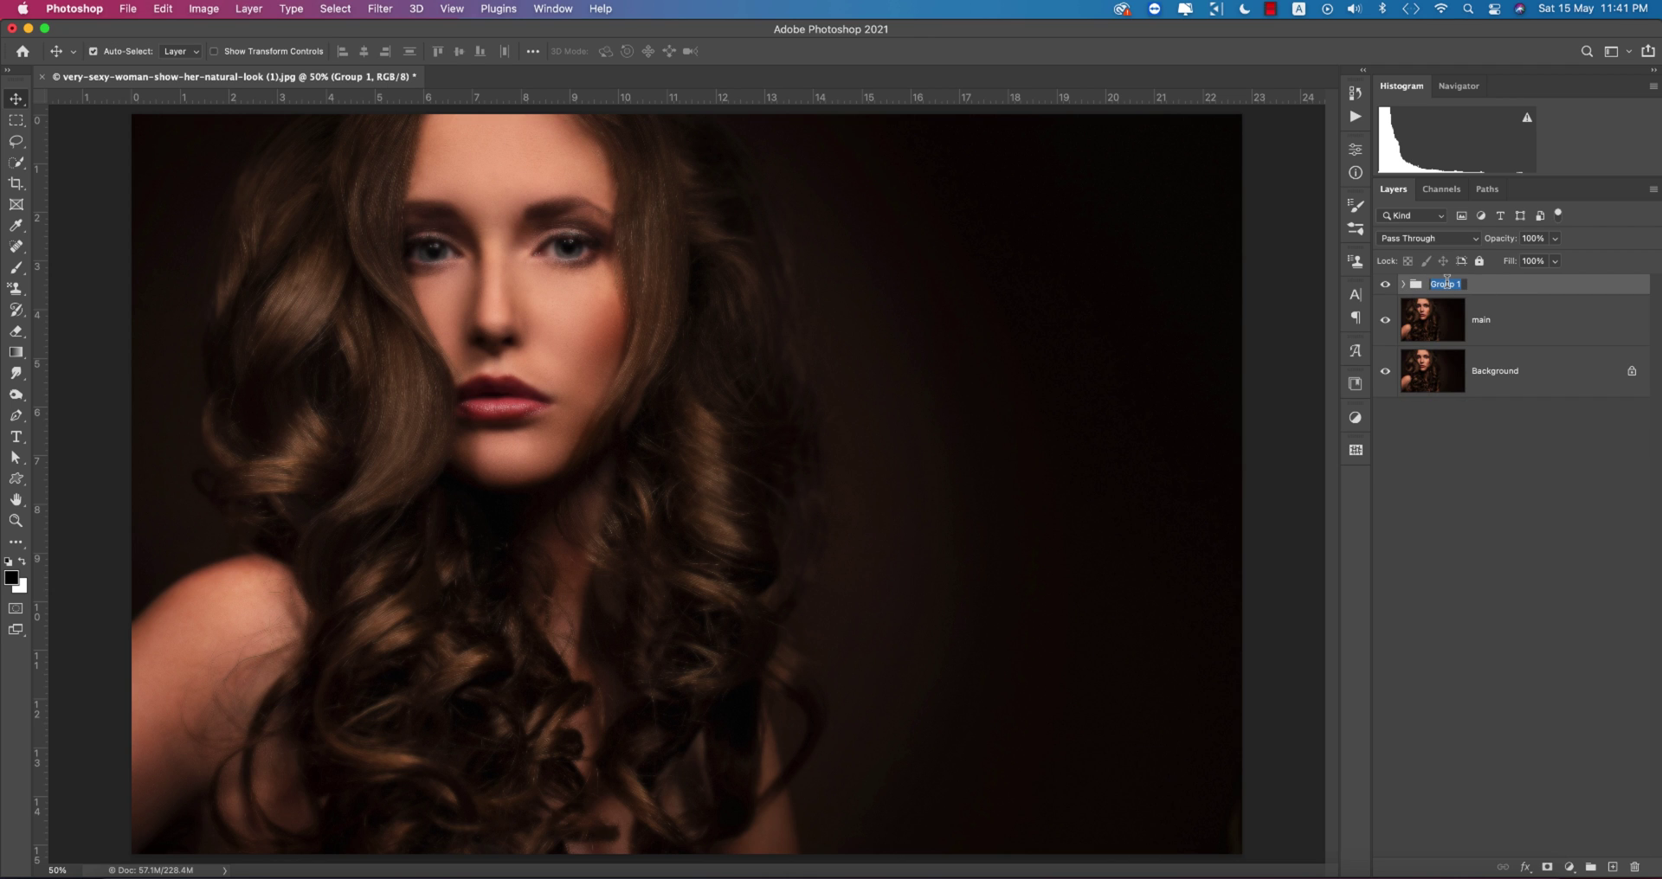
type("smooth skin")
key("Return")
Add a layer mask to the smooth skin group and invert it to black.
left_click(1547, 868)
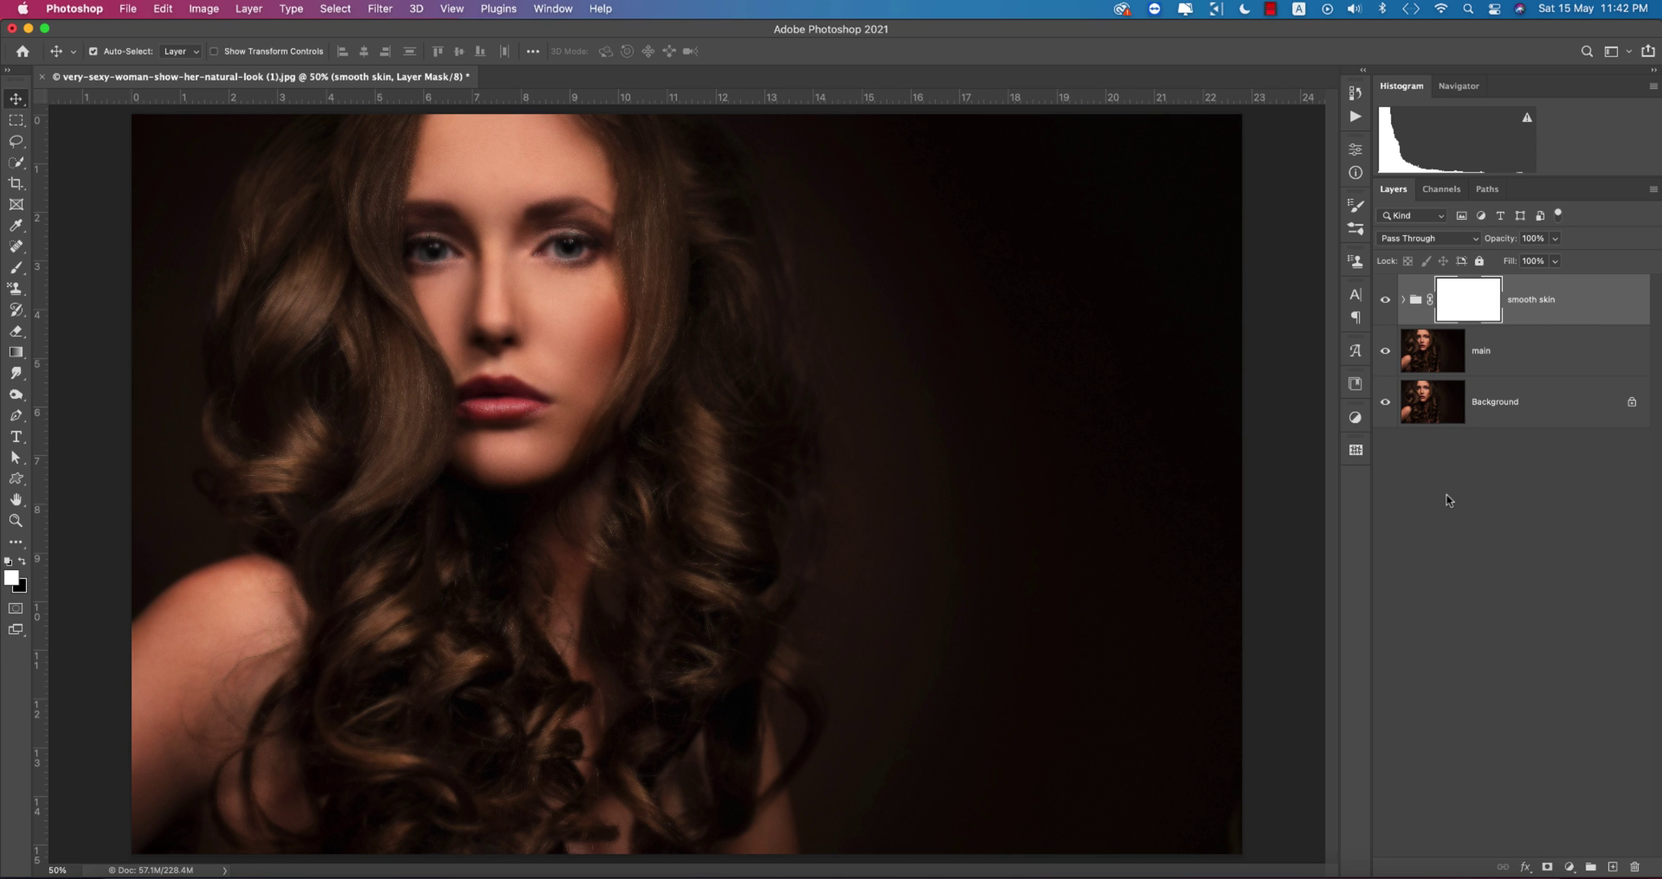
key("super+u")
key("super+i")
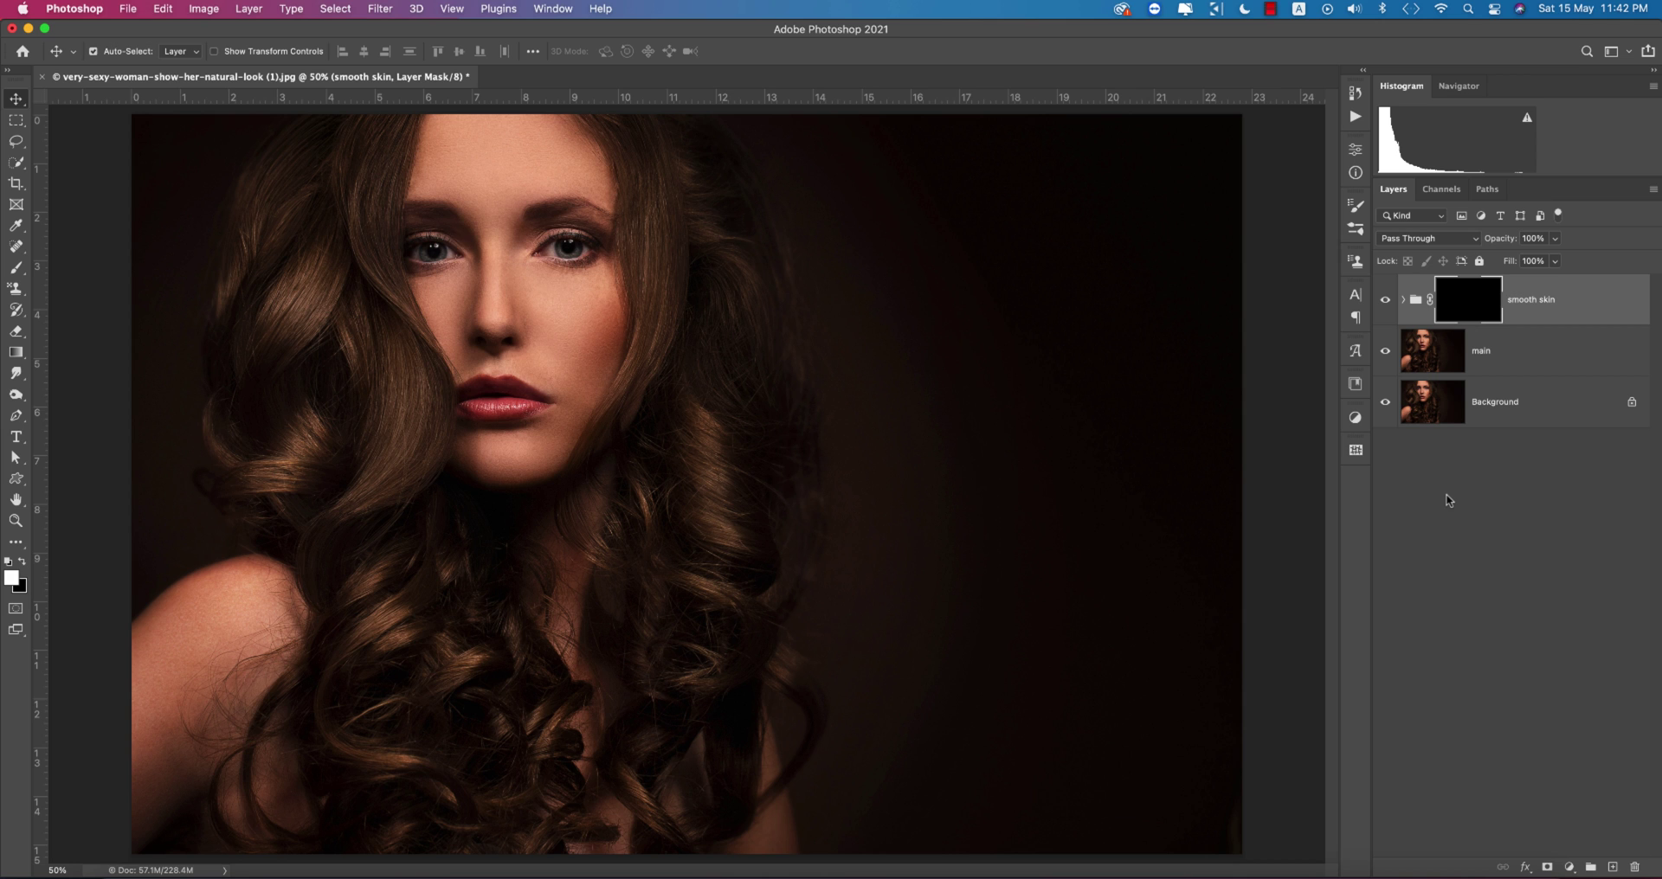
Set up a soft round brush of 121 px with 0% hardness, 69% opacity and 78% flow.
left_click(15, 268)
left_click(69, 267)
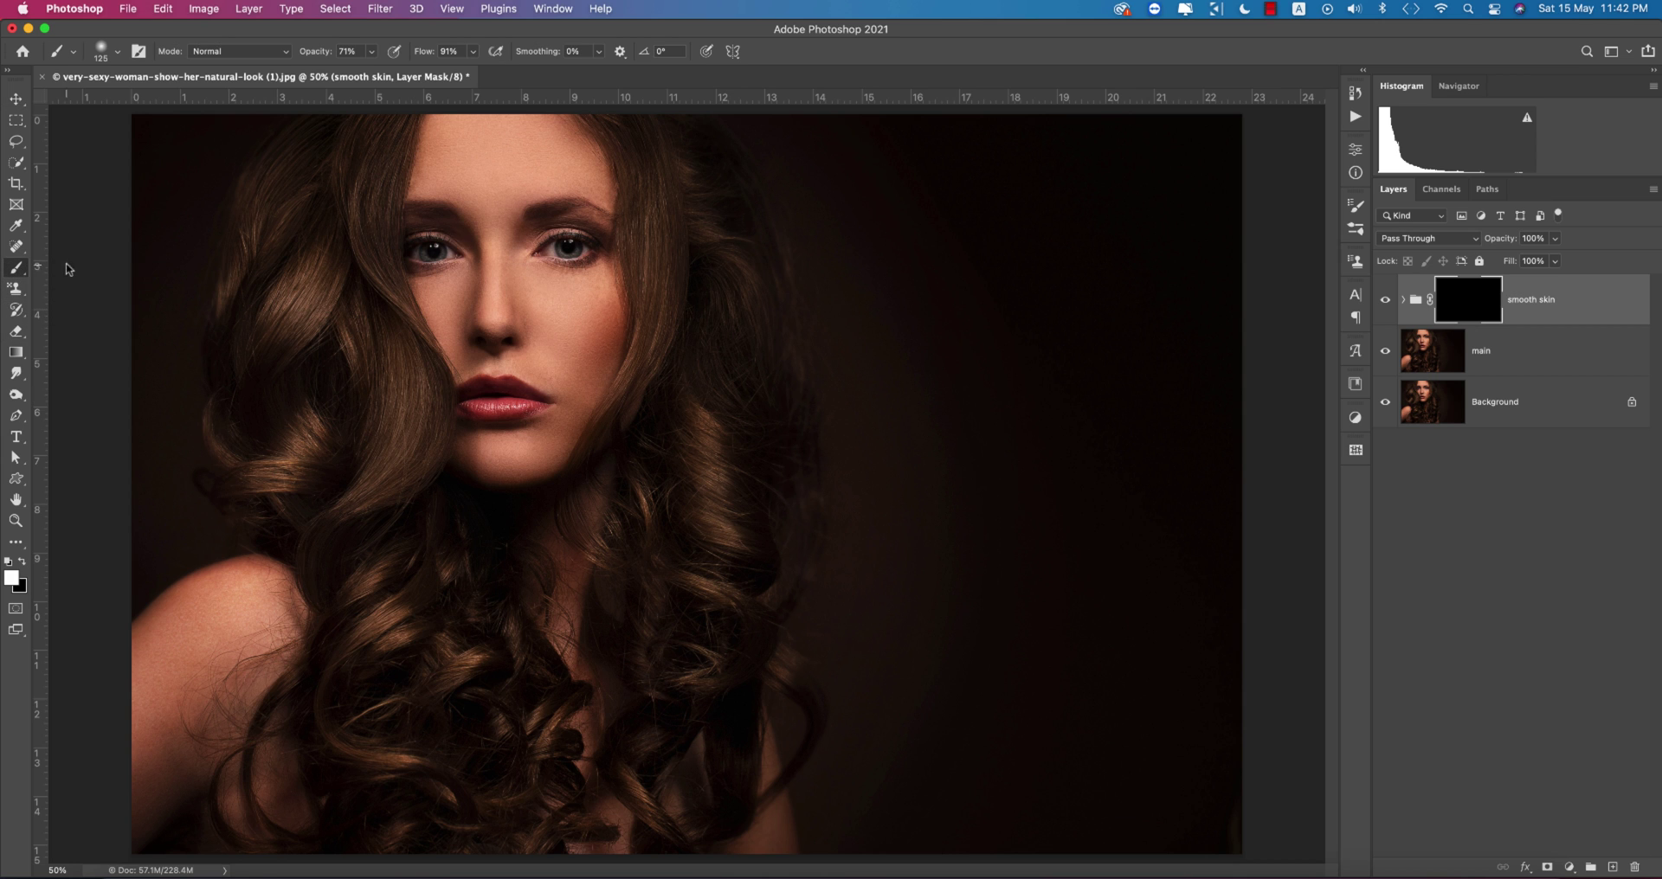
right_click(737, 327)
left_click(786, 517)
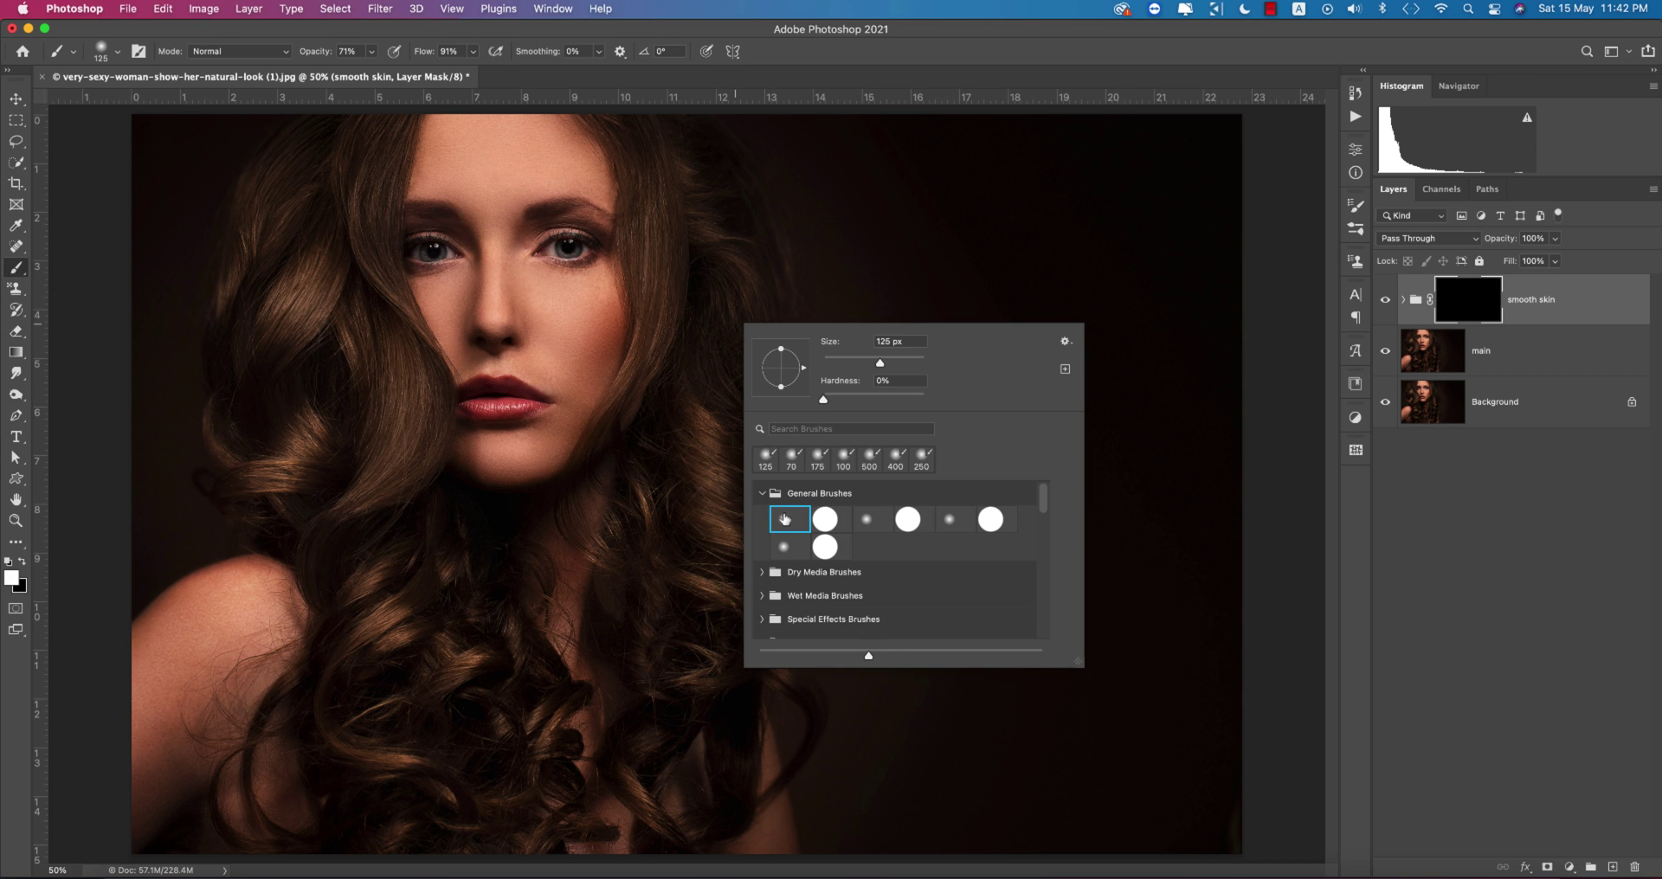
left_click_drag(882, 365, 829, 399)
left_click(803, 52)
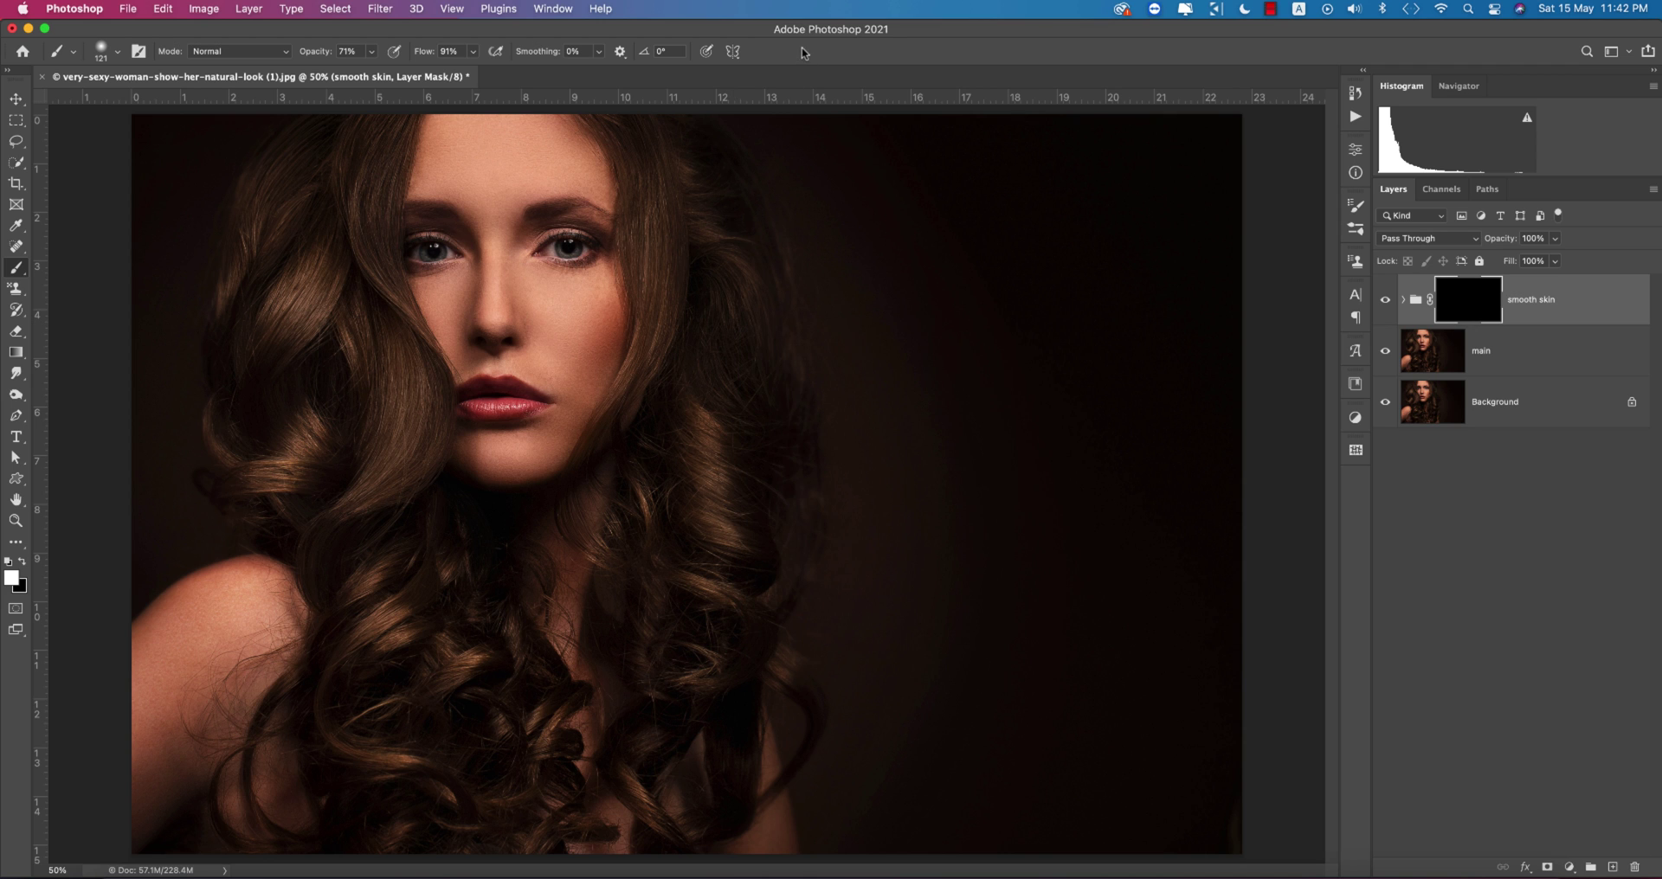
left_click_drag(425, 55, 316, 55)
Paint white on the smooth skin mask over the cheeks, nose and forehead with a 300 px brush.
key("bracketright")
key("bracketright")
key("bracketright")
key("bracketright")
key("bracketright")
key("bracketleft")
key("bracketleft")
scroll(573, 382, "up", 5)
left_click_drag(613, 302, 735, 549)
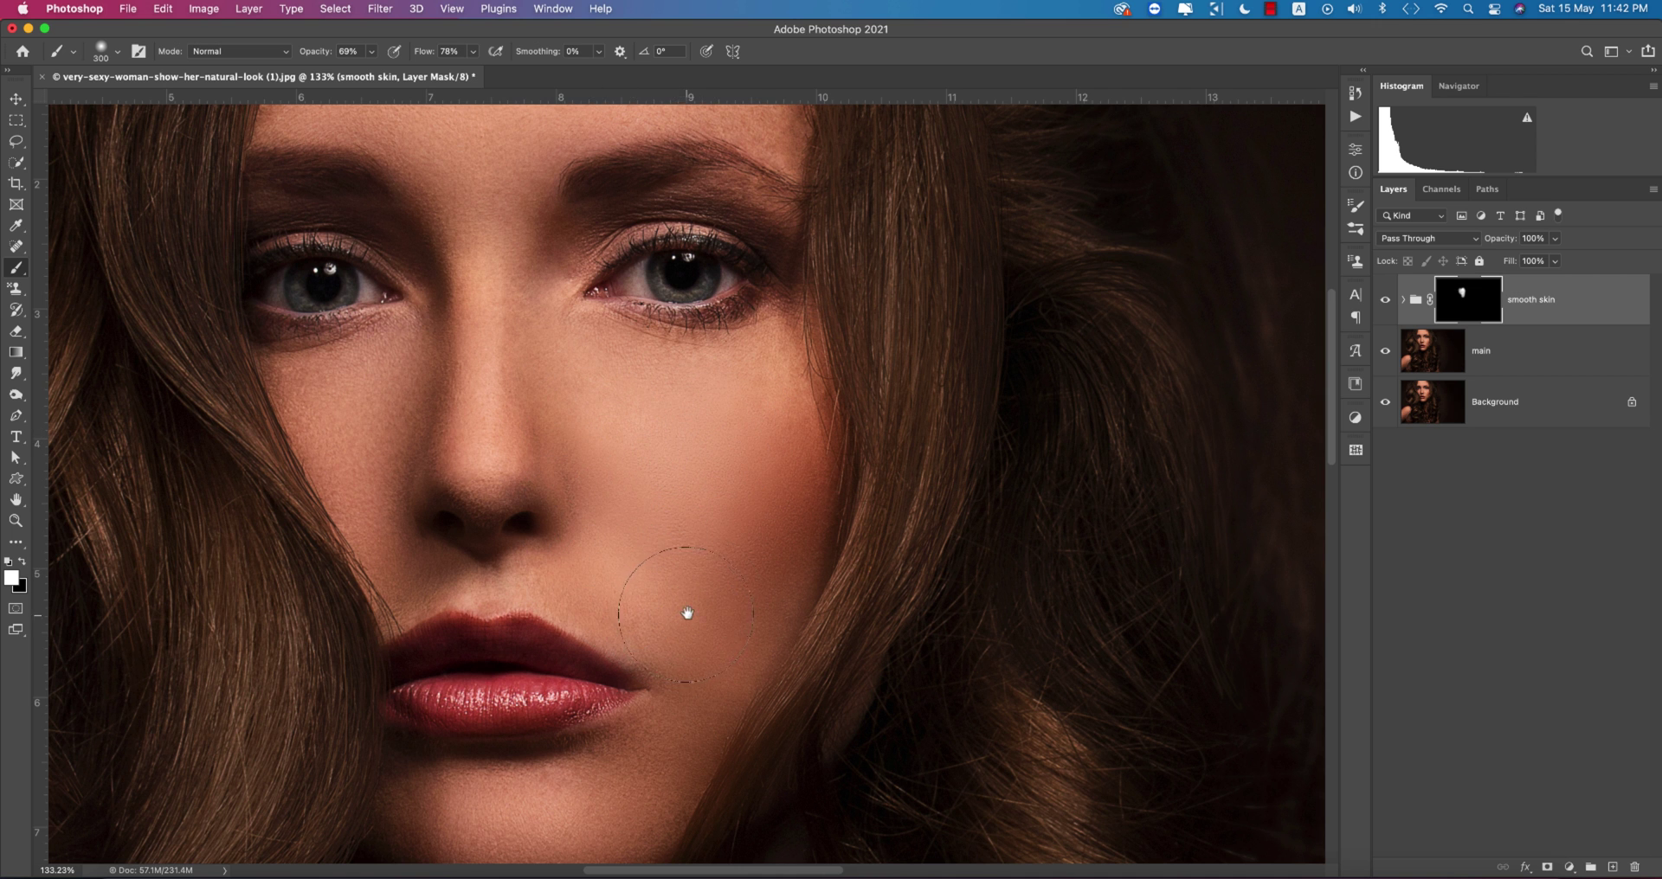
left_click_drag(641, 460, 689, 589)
left_click_drag(589, 421, 592, 611)
scroll(595, 498, "up", 5)
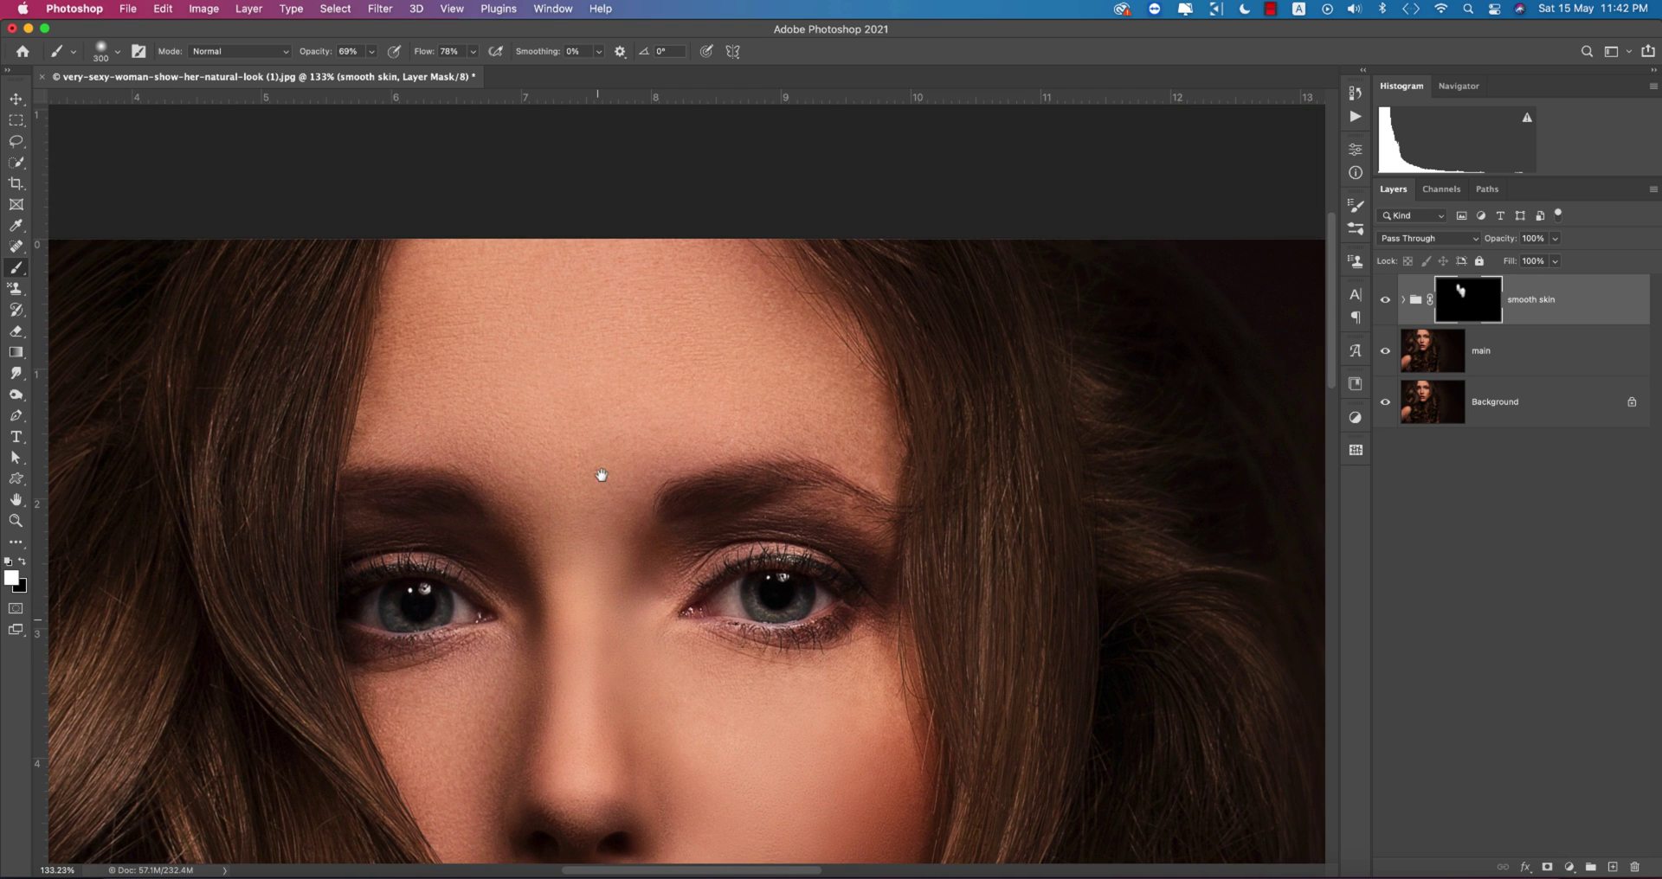
mouse_move(820, 375)
left_mouse_down()
mouse_move(627, 276)
mouse_move(520, 281)
mouse_move(477, 306)
mouse_move(748, 336)
mouse_move(474, 309)
mouse_move(470, 253)
left_mouse_up()
Paint white on the mask around the nose, lips and chin with a 150 px brush.
scroll(556, 502, "down", 5)
key("bracketleft")
key("bracketleft")
key("bracketleft")
key("bracketleft")
key("bracketleft")
key("bracketleft")
scroll(537, 583, "down", 5)
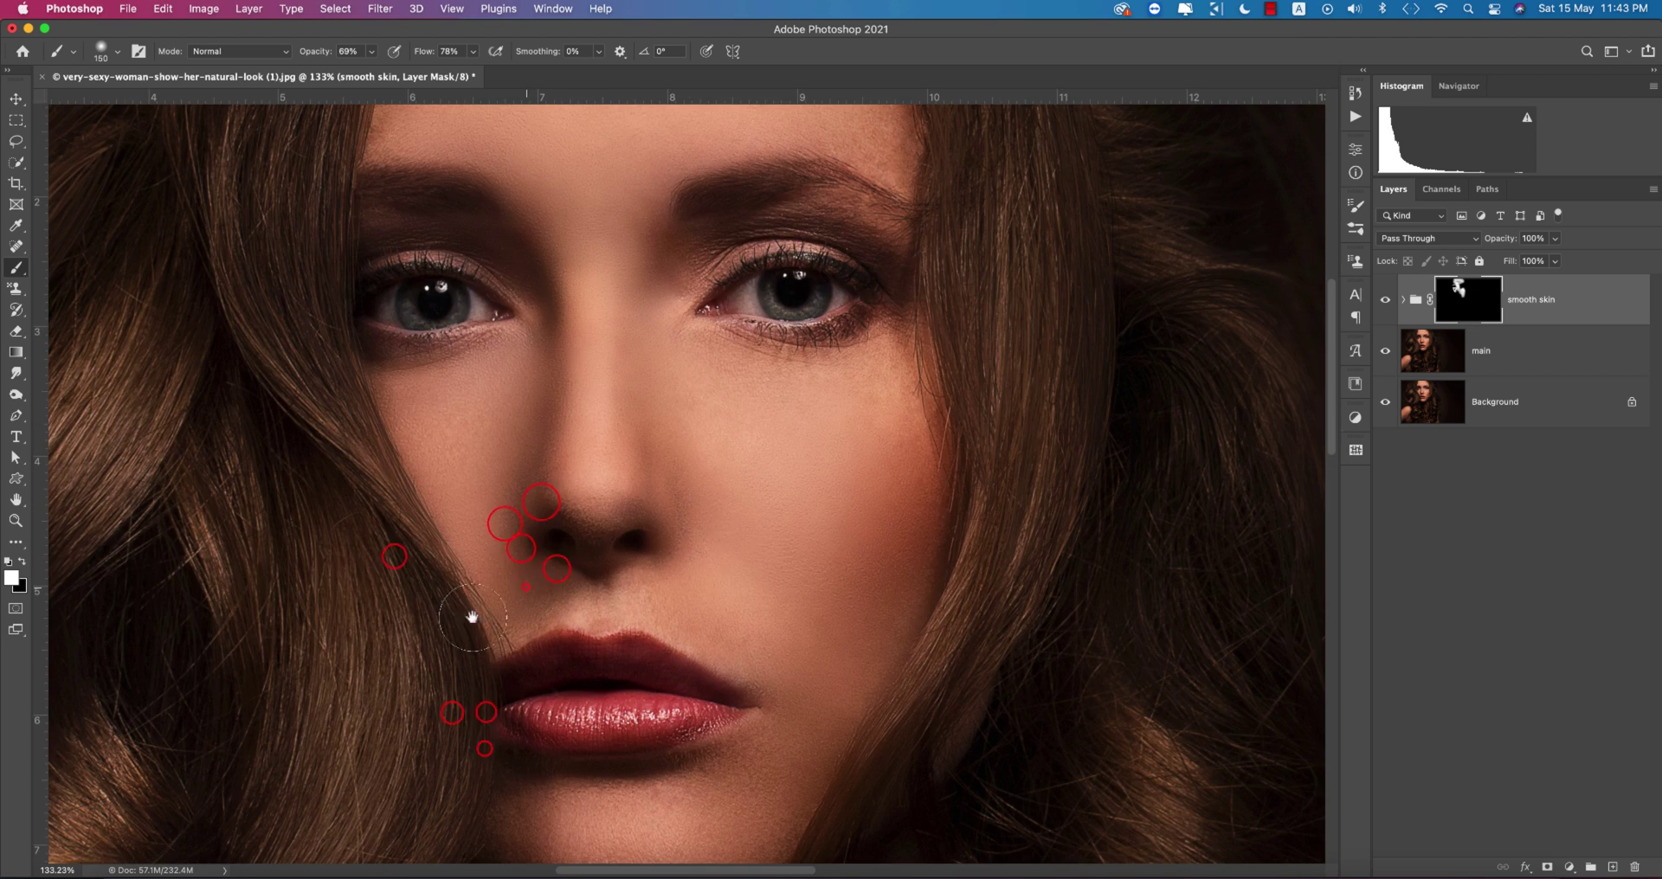
key("bracketleft")
scroll(946, 556, "down", 15)
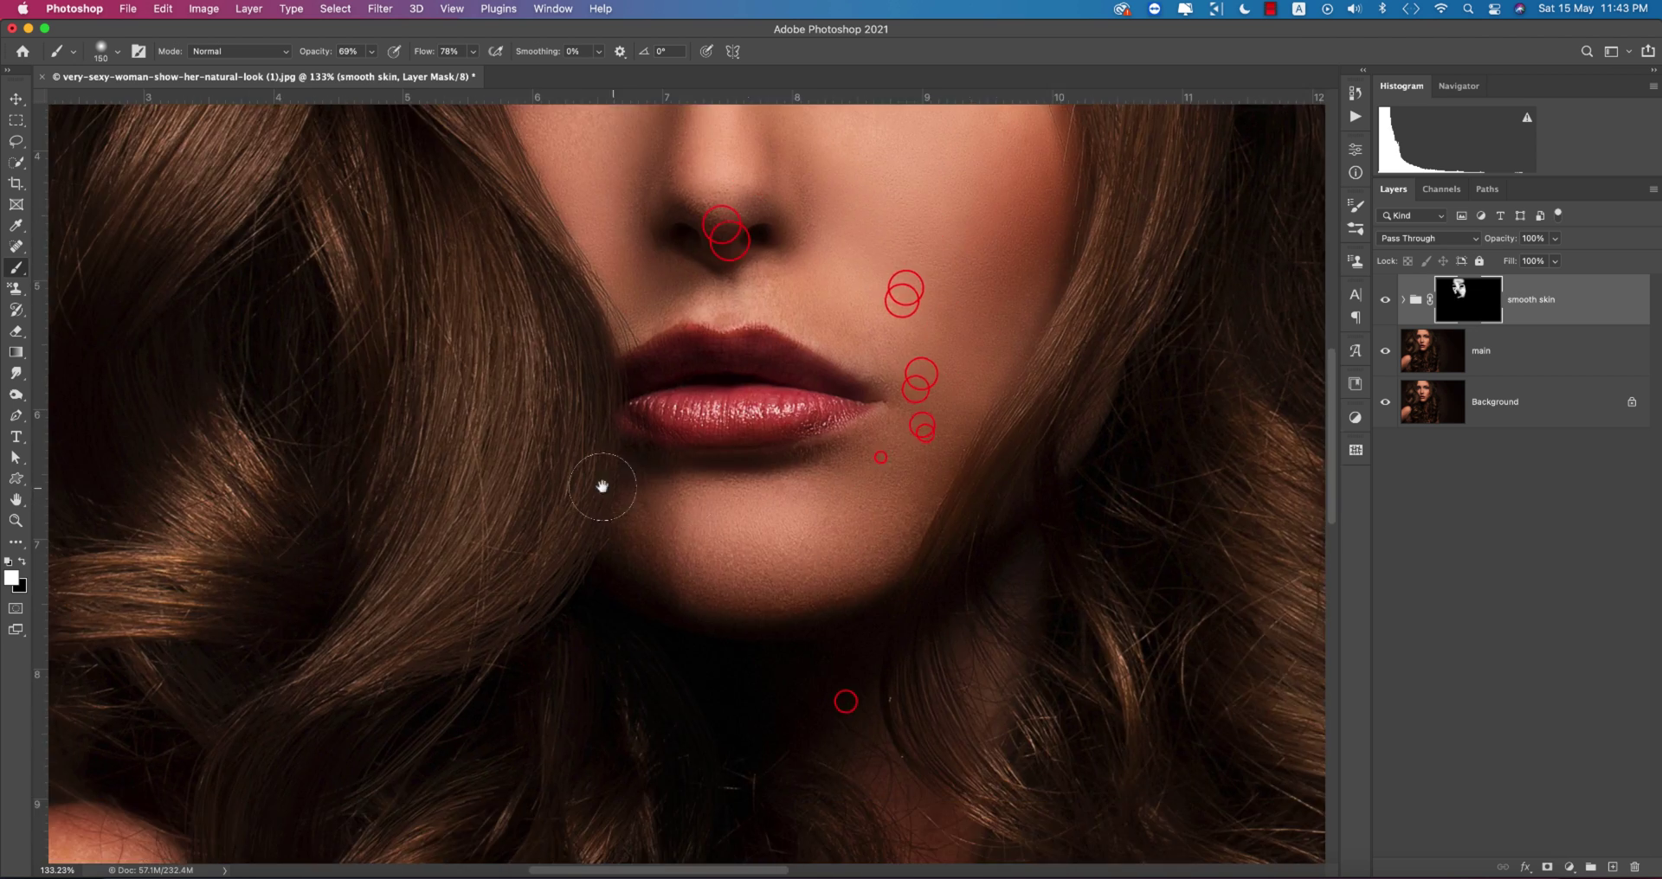
Paint white on the mask over the bare shoulder and upper arm with a 250 px brush.
scroll(871, 374, "left", 10)
key("bracketright")
key("bracketright")
key("bracketright")
key("bracketright")
key("bracketright")
key("bracketright")
scroll(876, 355, "down", 3)
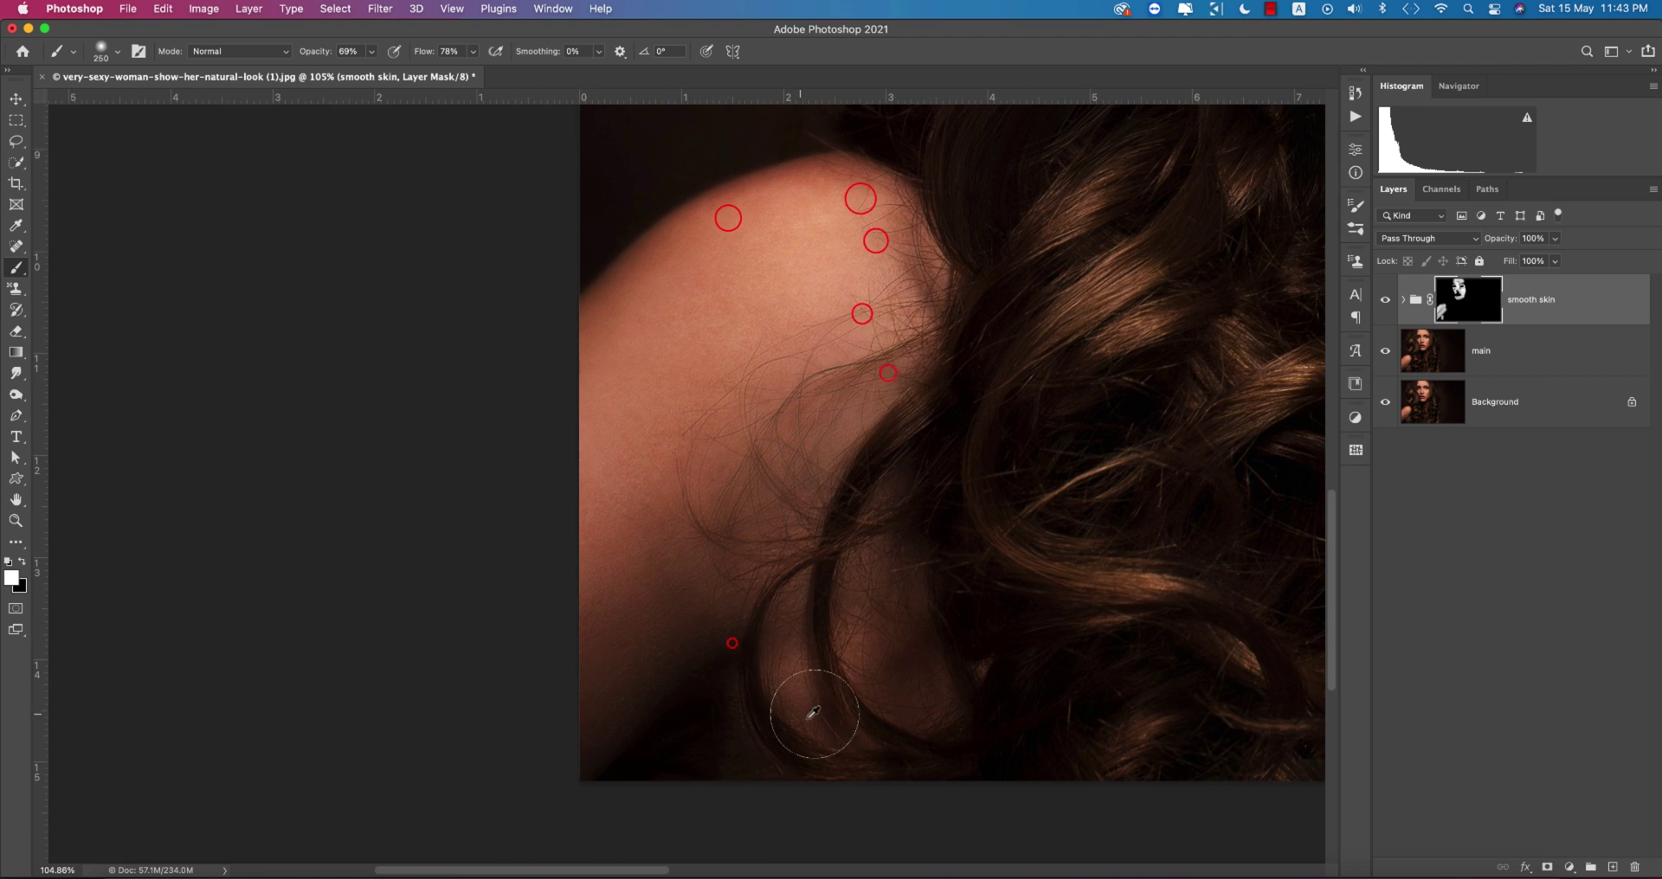
Extend the white mask painting to the neck and remaining narrow skin areas, reducing the brush to 90 px.
scroll(735, 433, "up", 3)
scroll(694, 501, "down", 5)
scroll(621, 394, "up", 5)
key("bracketleft")
key("bracketleft")
key("bracketleft")
key("bracketleft")
key("bracketleft")
key("bracketleft")
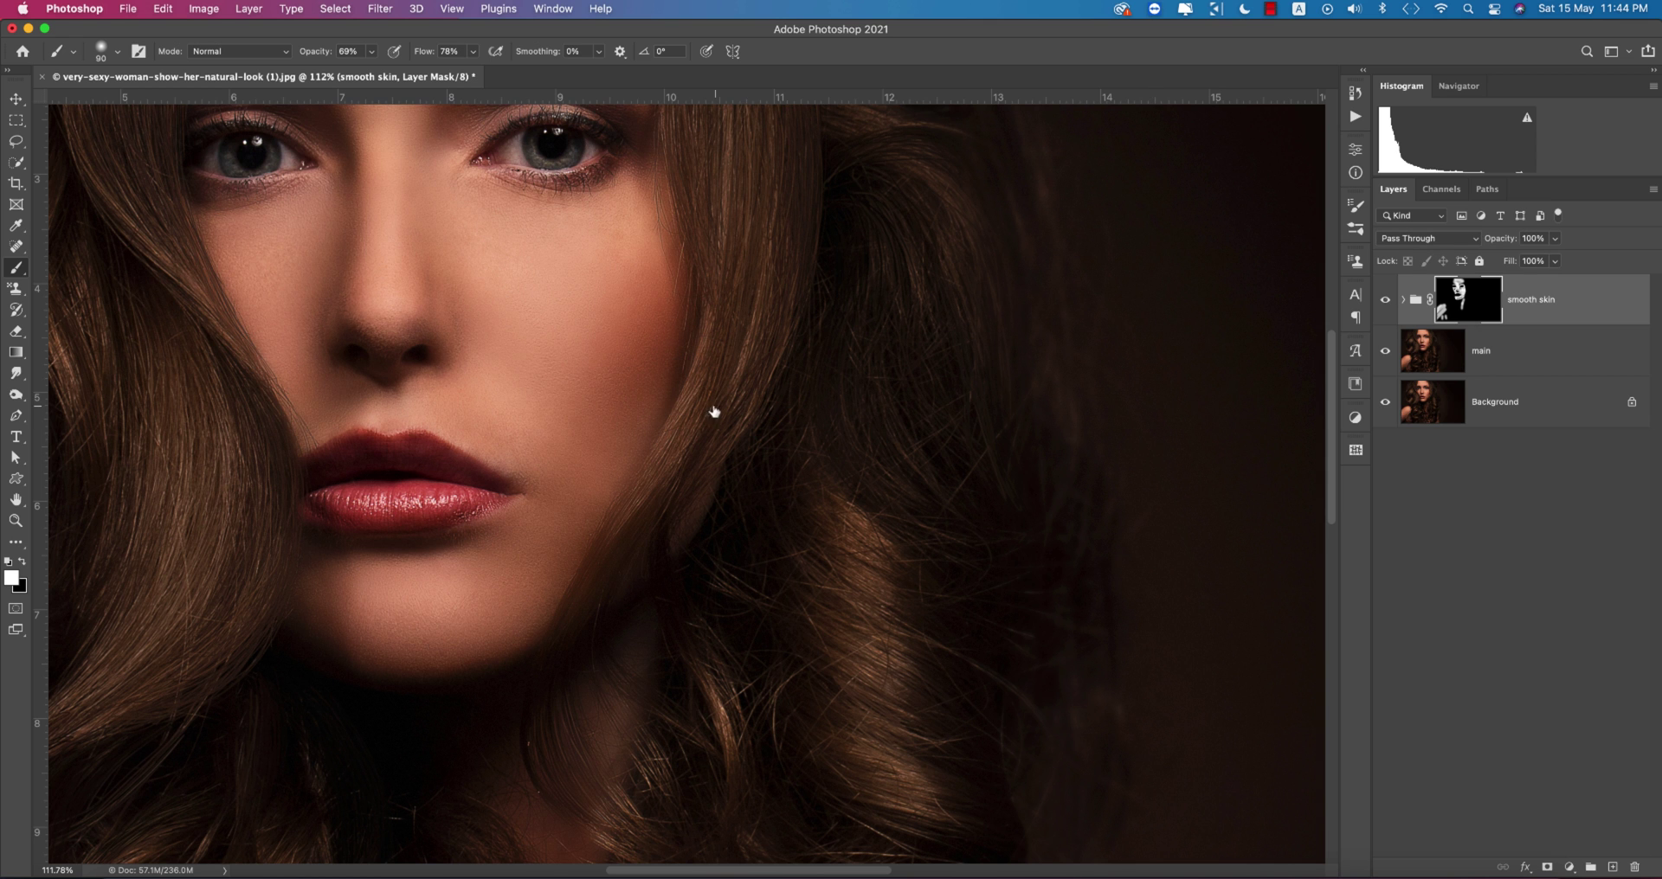
key("super+0")
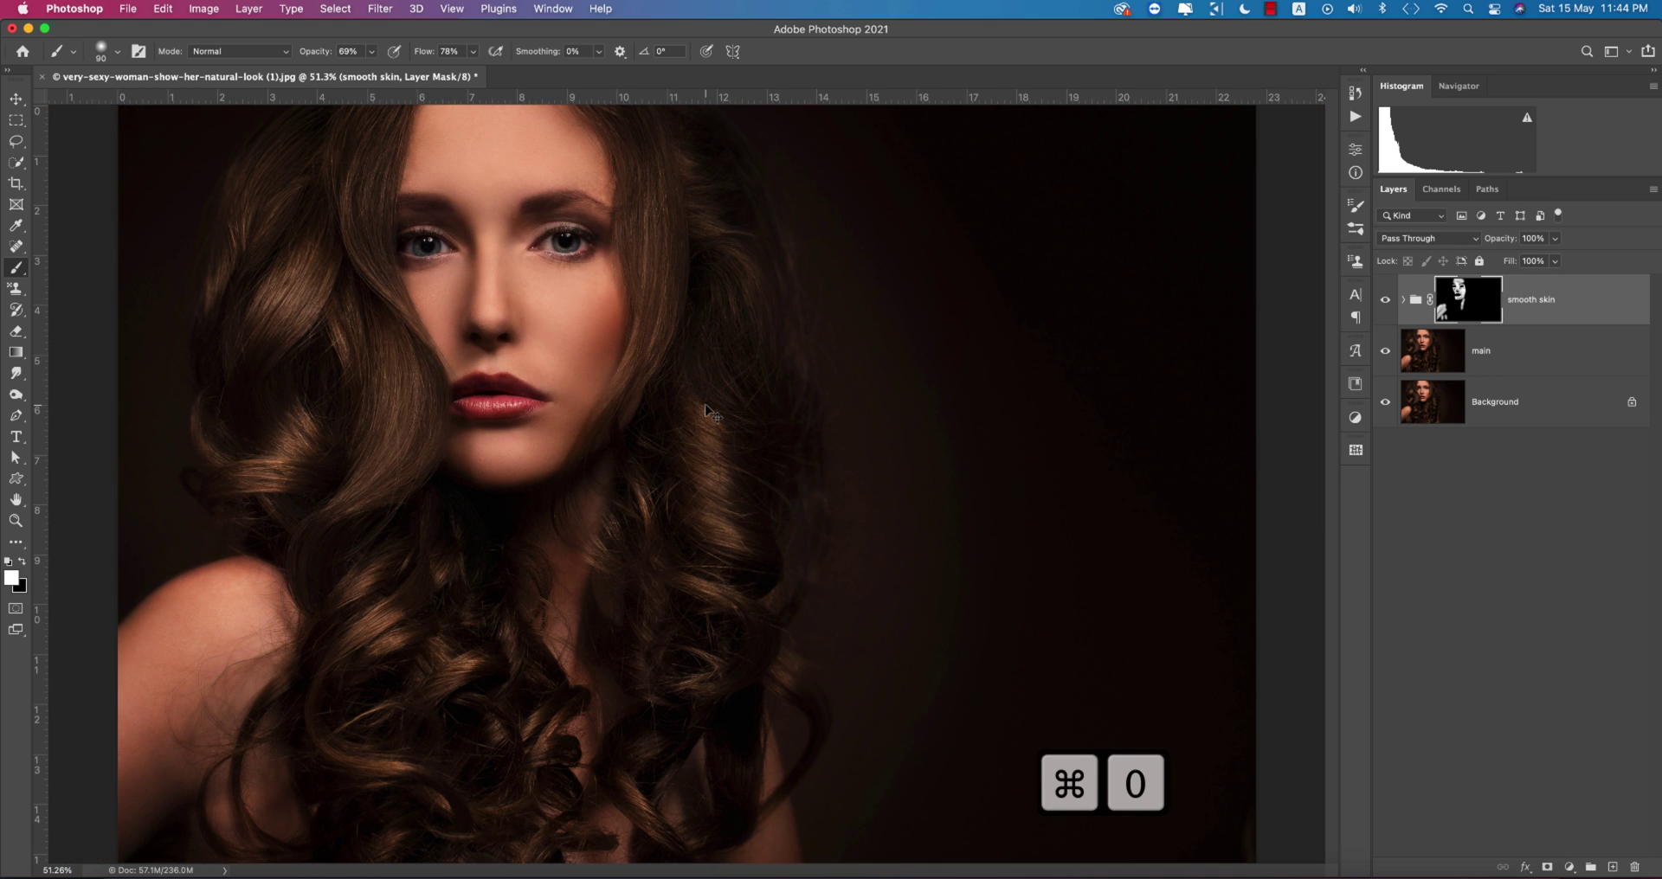
Convert the smooth skin group and the main layer together into a single smart object.
left_click(1527, 355, "shift")
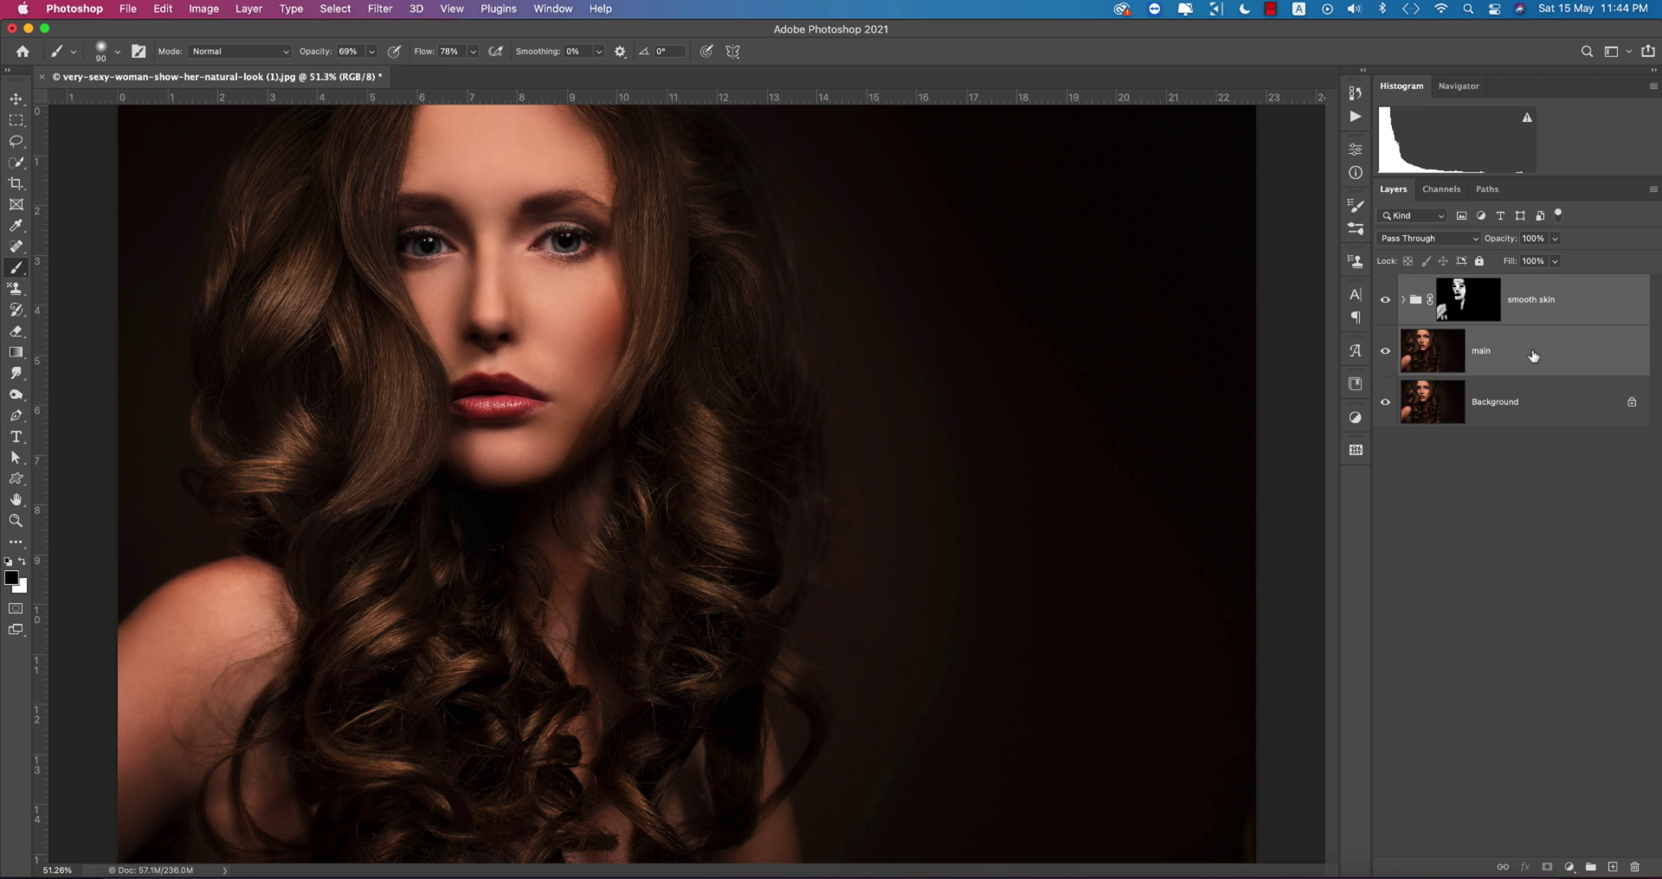
right_click(1565, 301)
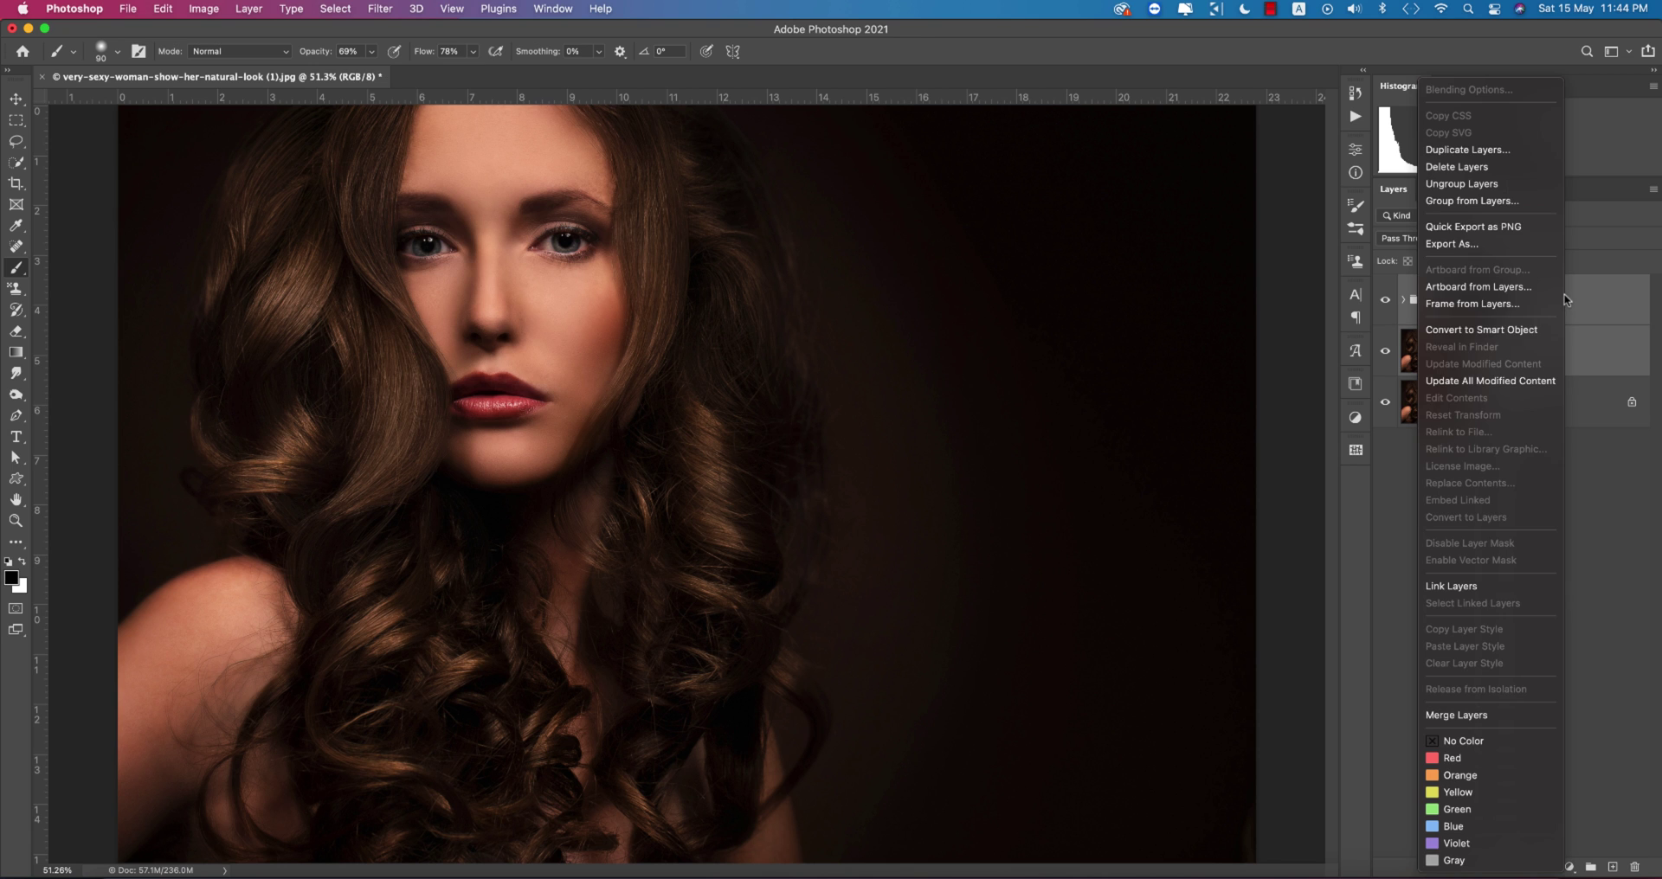
left_click(1482, 330)
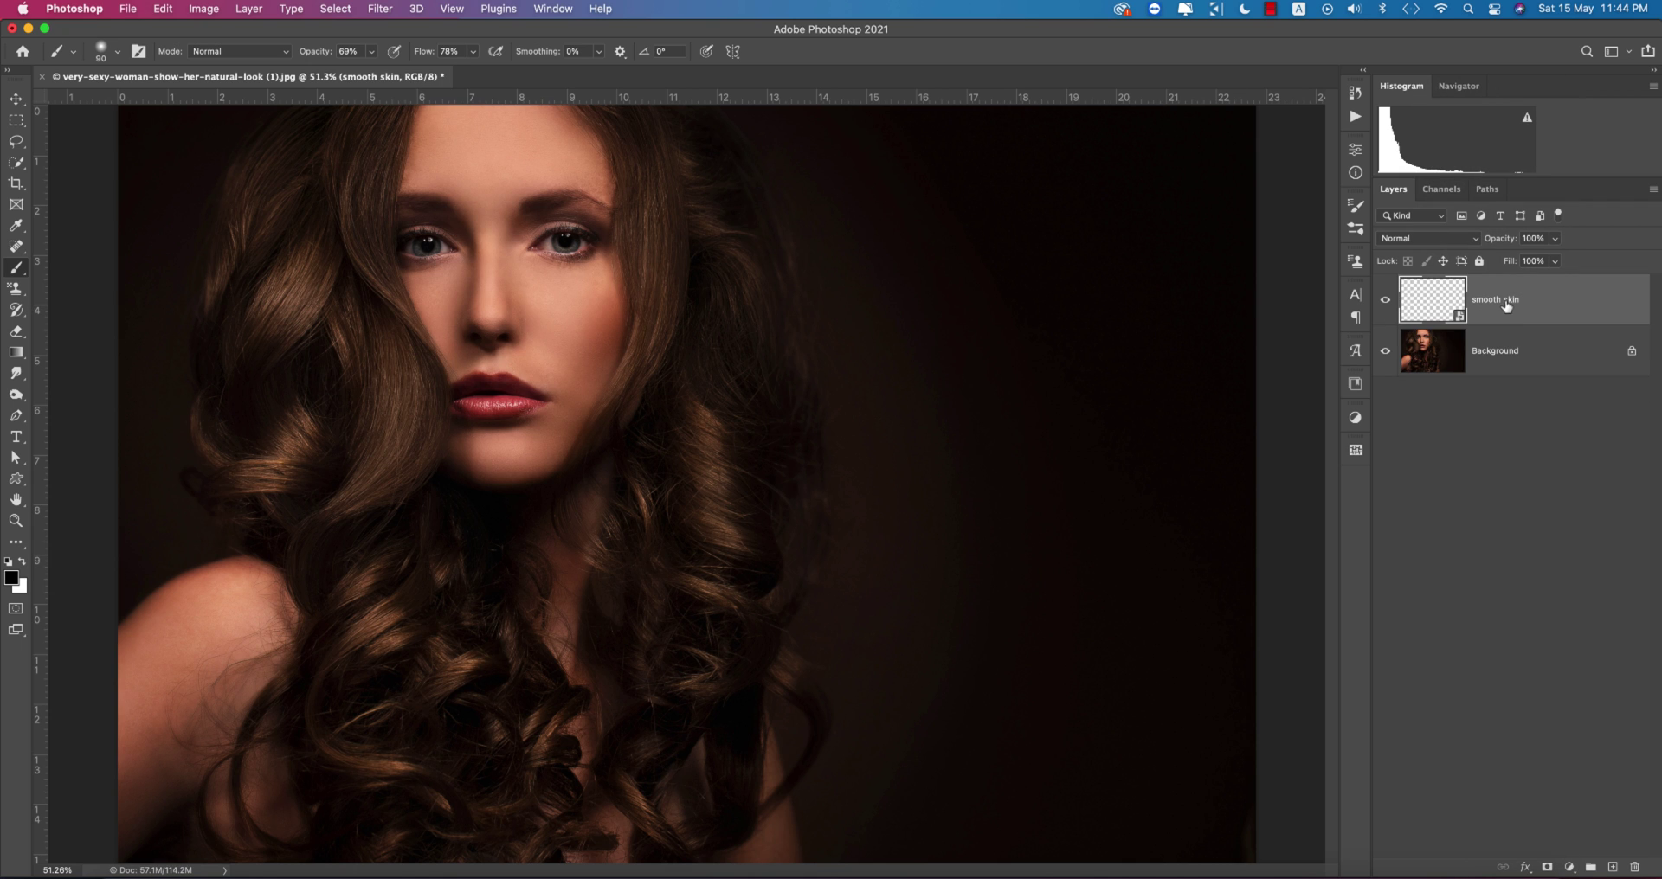
Duplicate the smooth skin smart object twice and rasterize both copies.
key("super+j")
key("super+j")
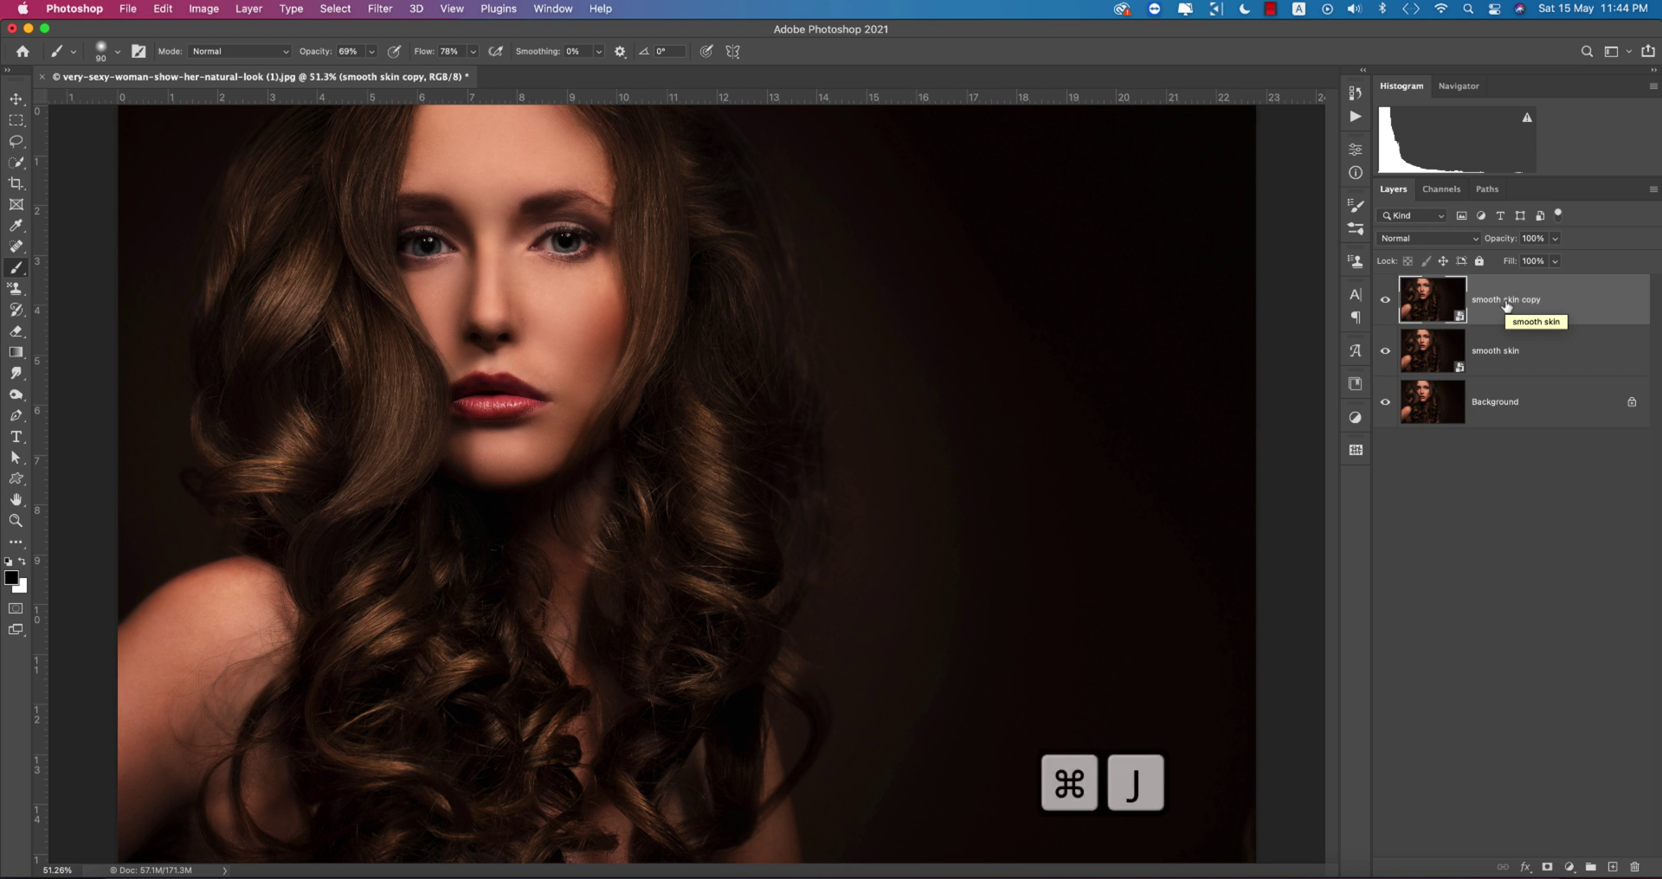
right_click(1506, 305)
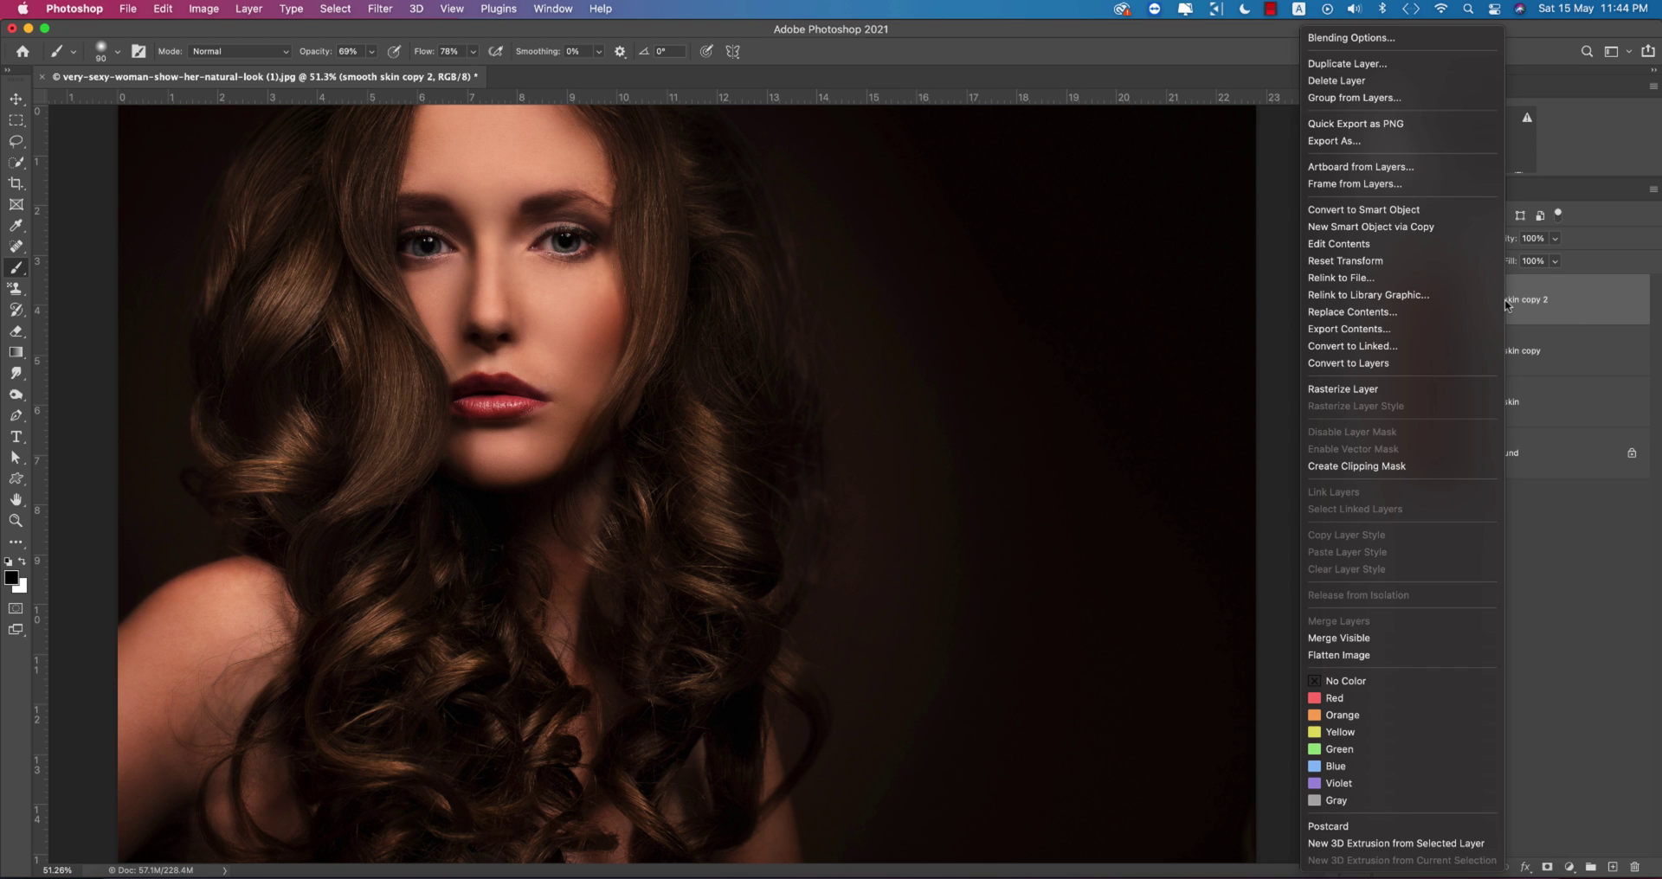
left_click(1504, 356)
left_click(1518, 350)
right_click(1518, 349)
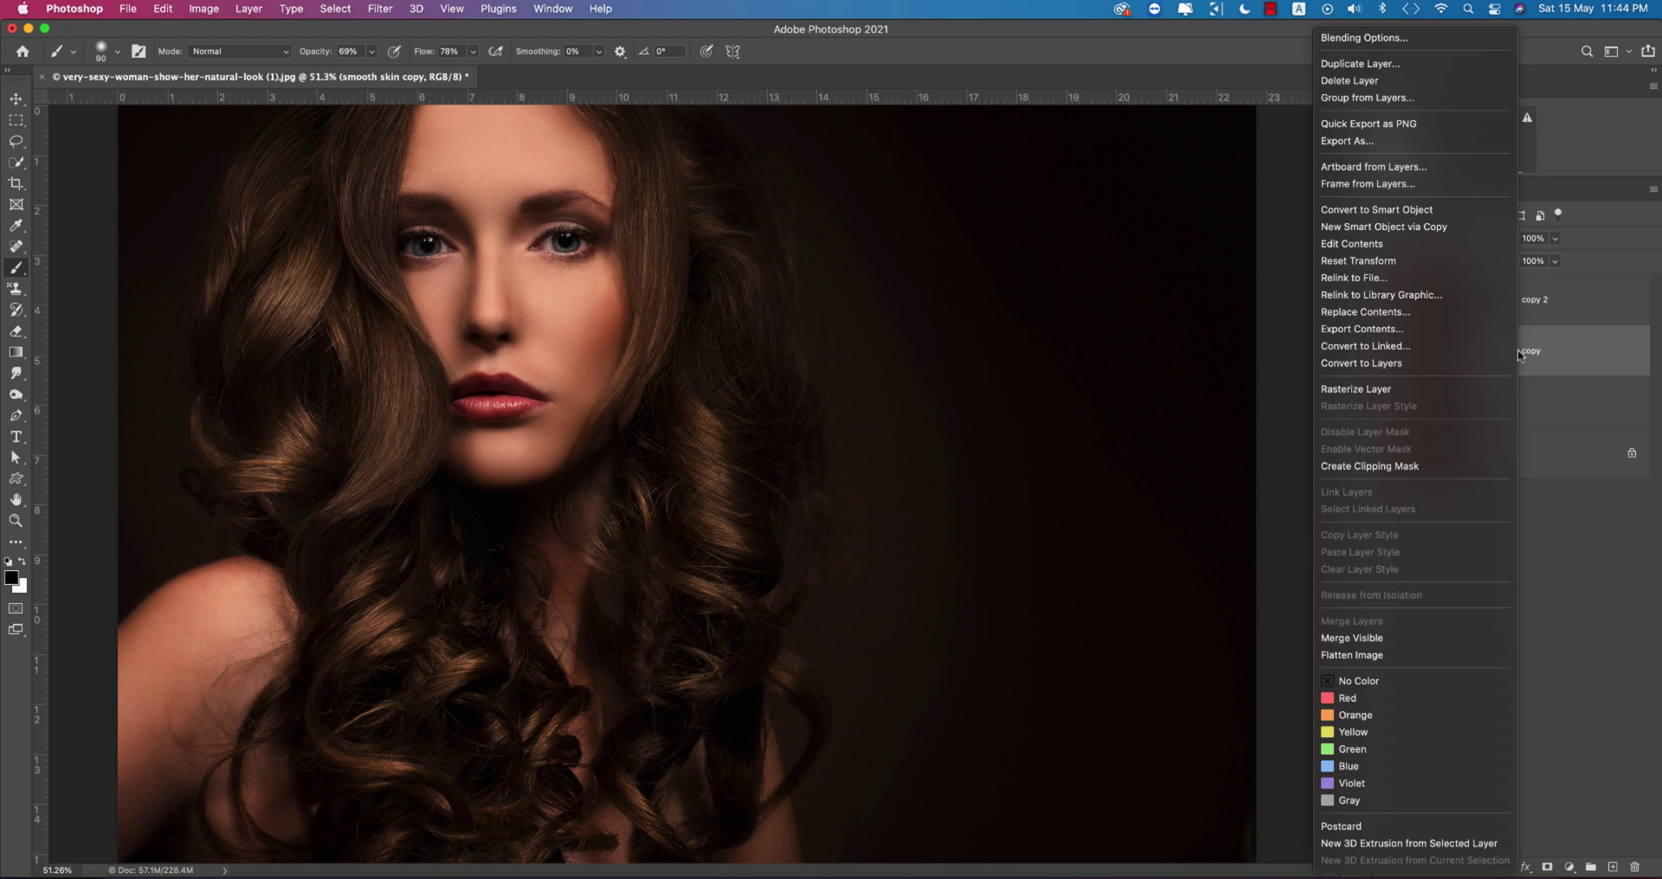
left_click(1376, 388)
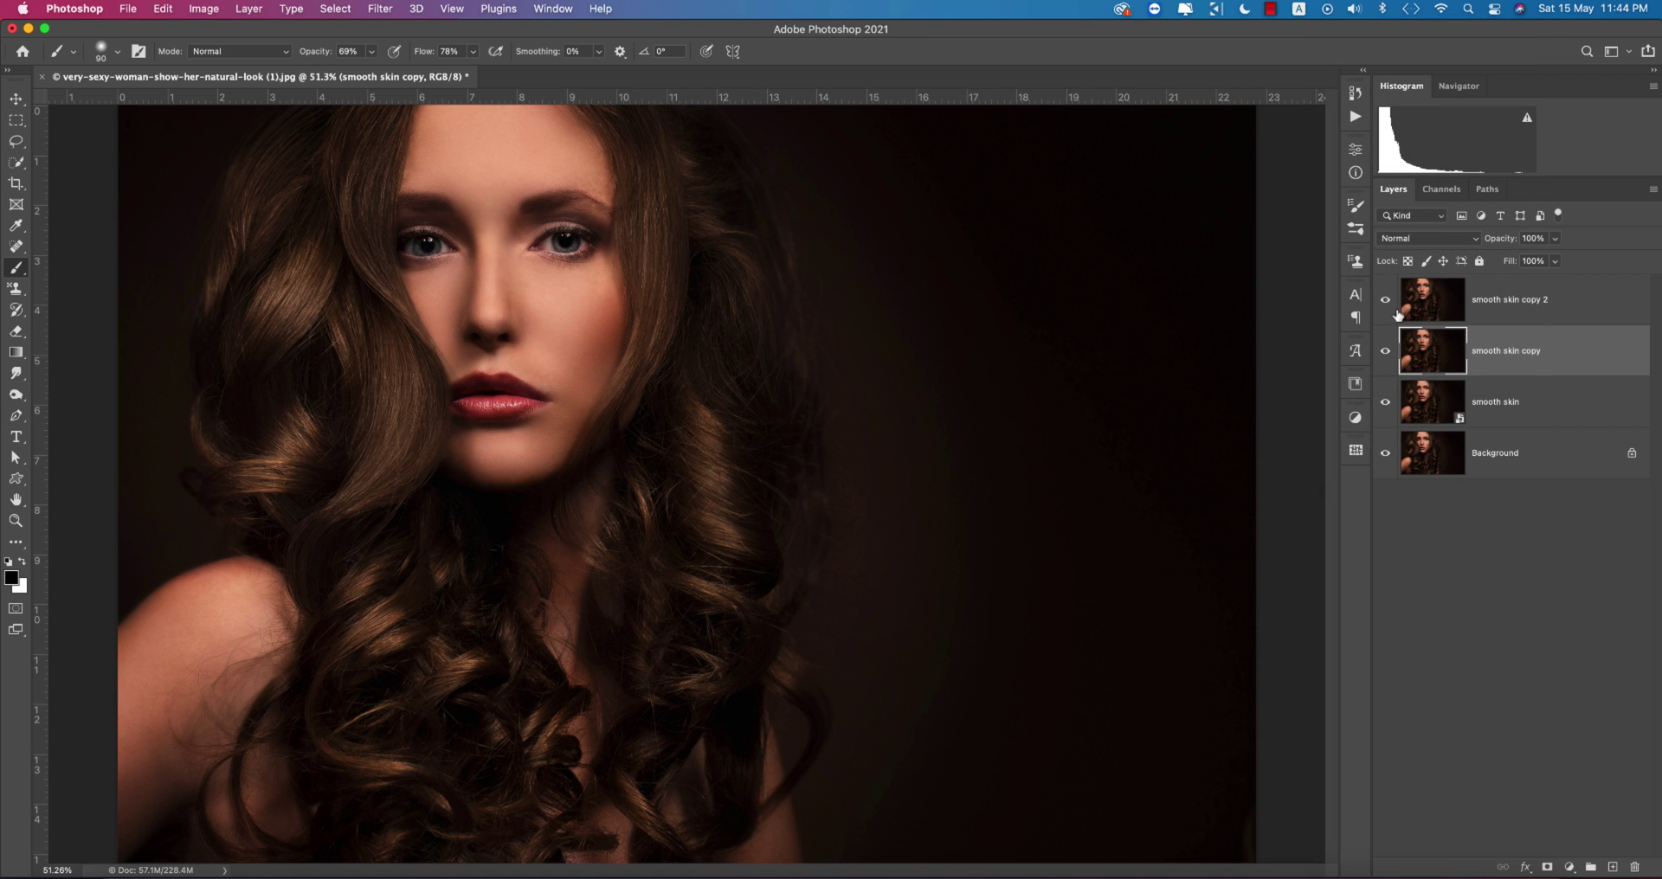
left_click(1516, 303)
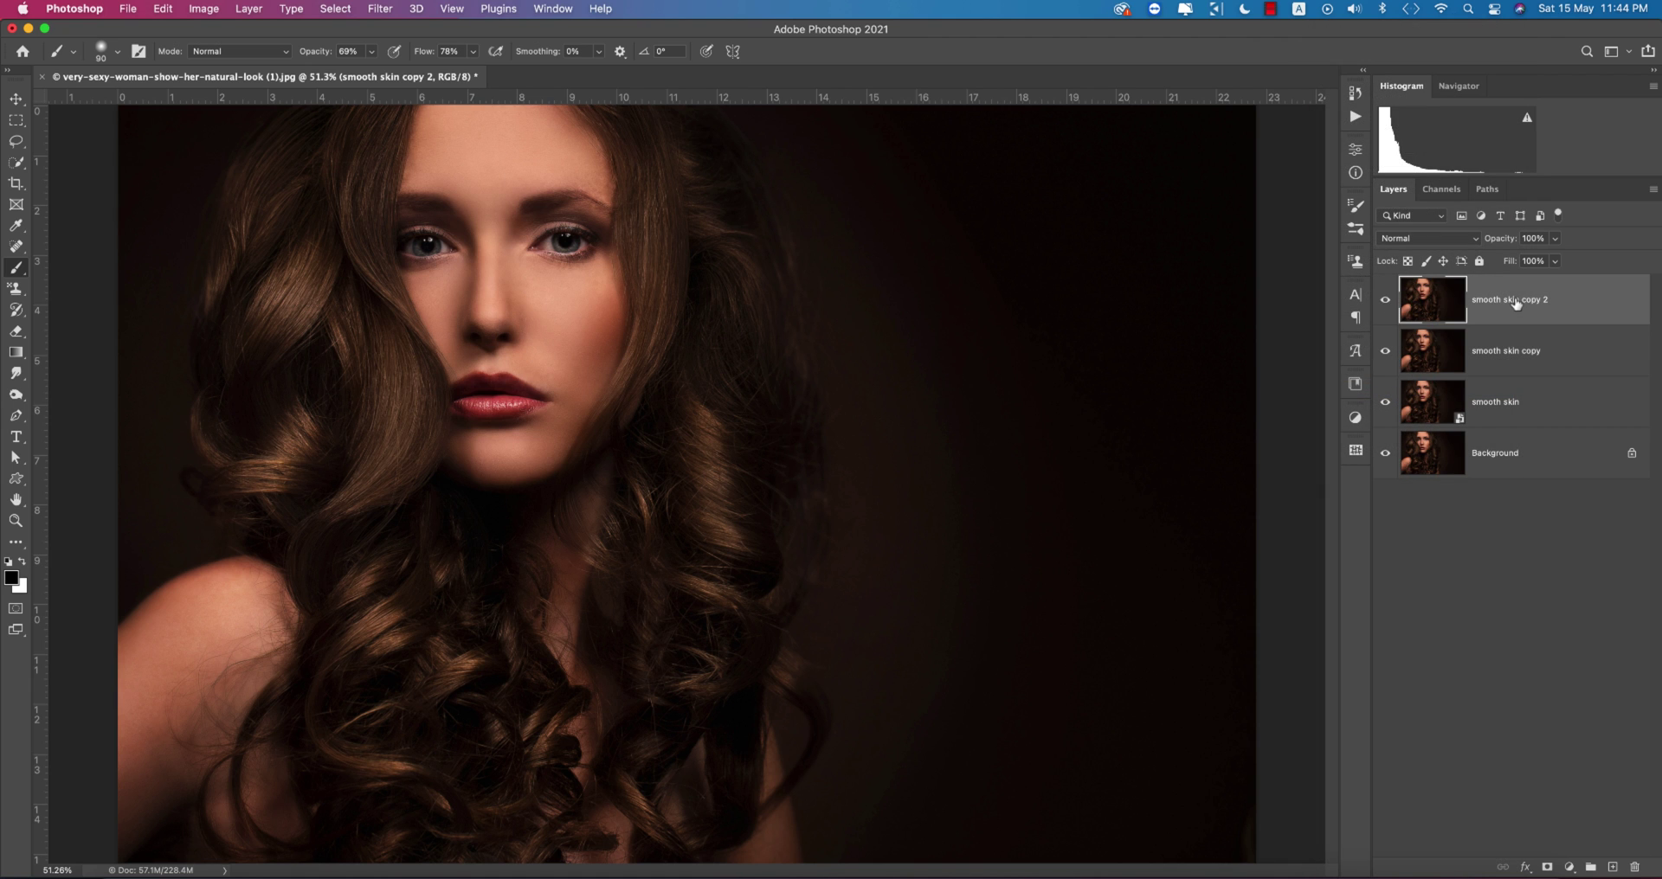
Rename the lower smooth skin copy to H and the upper copy to Sh.
double_click(1498, 348)
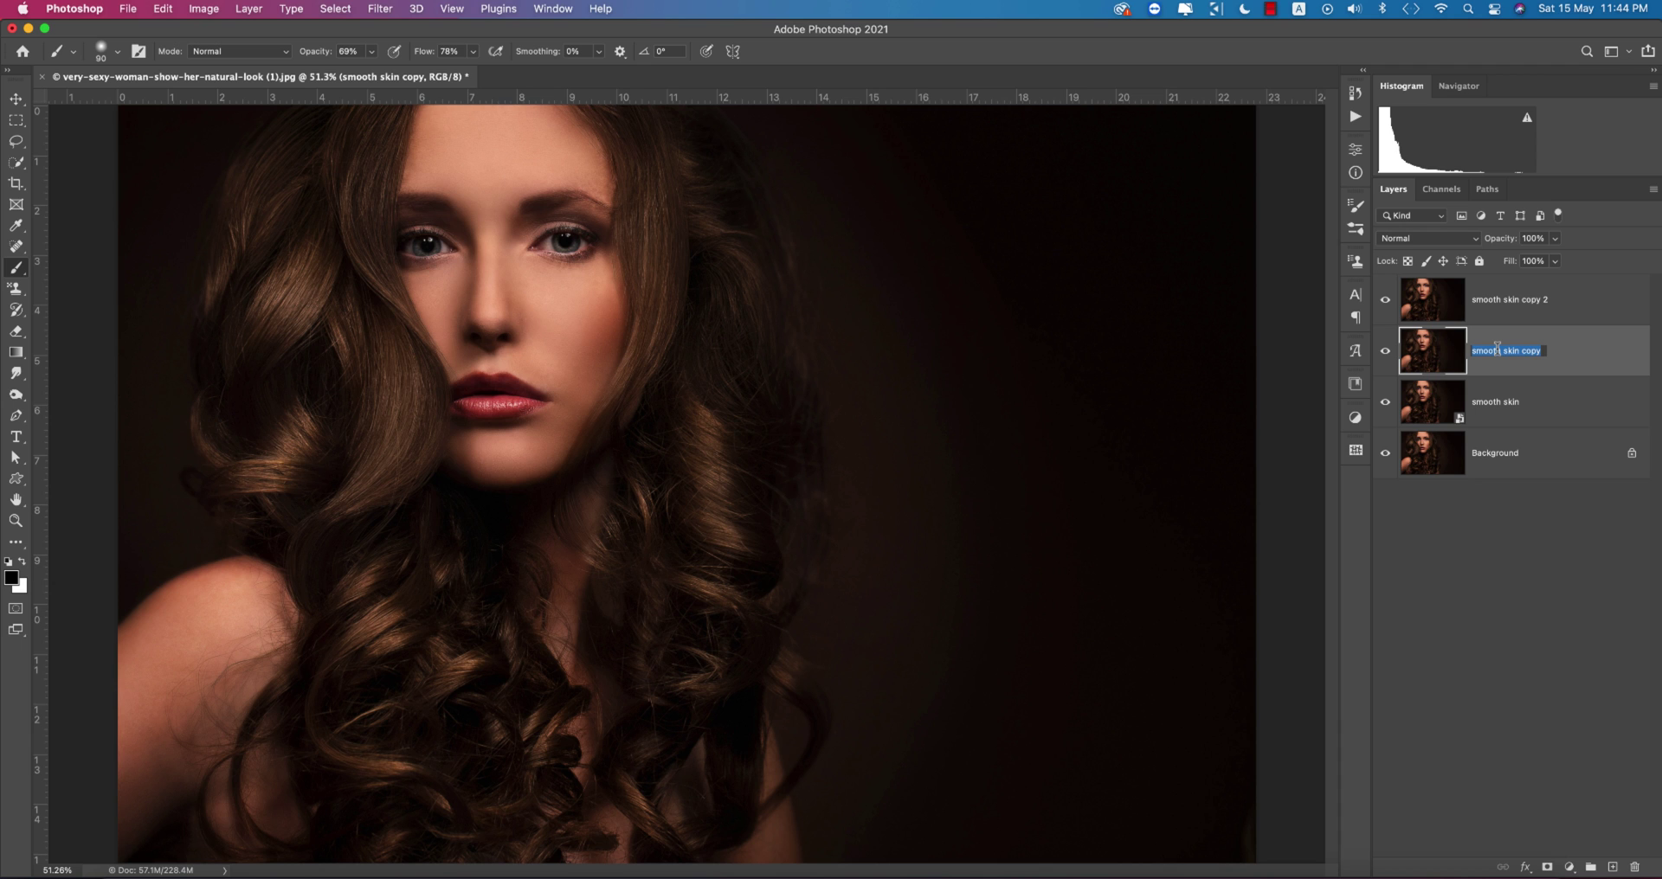
type("H")
key("Return")
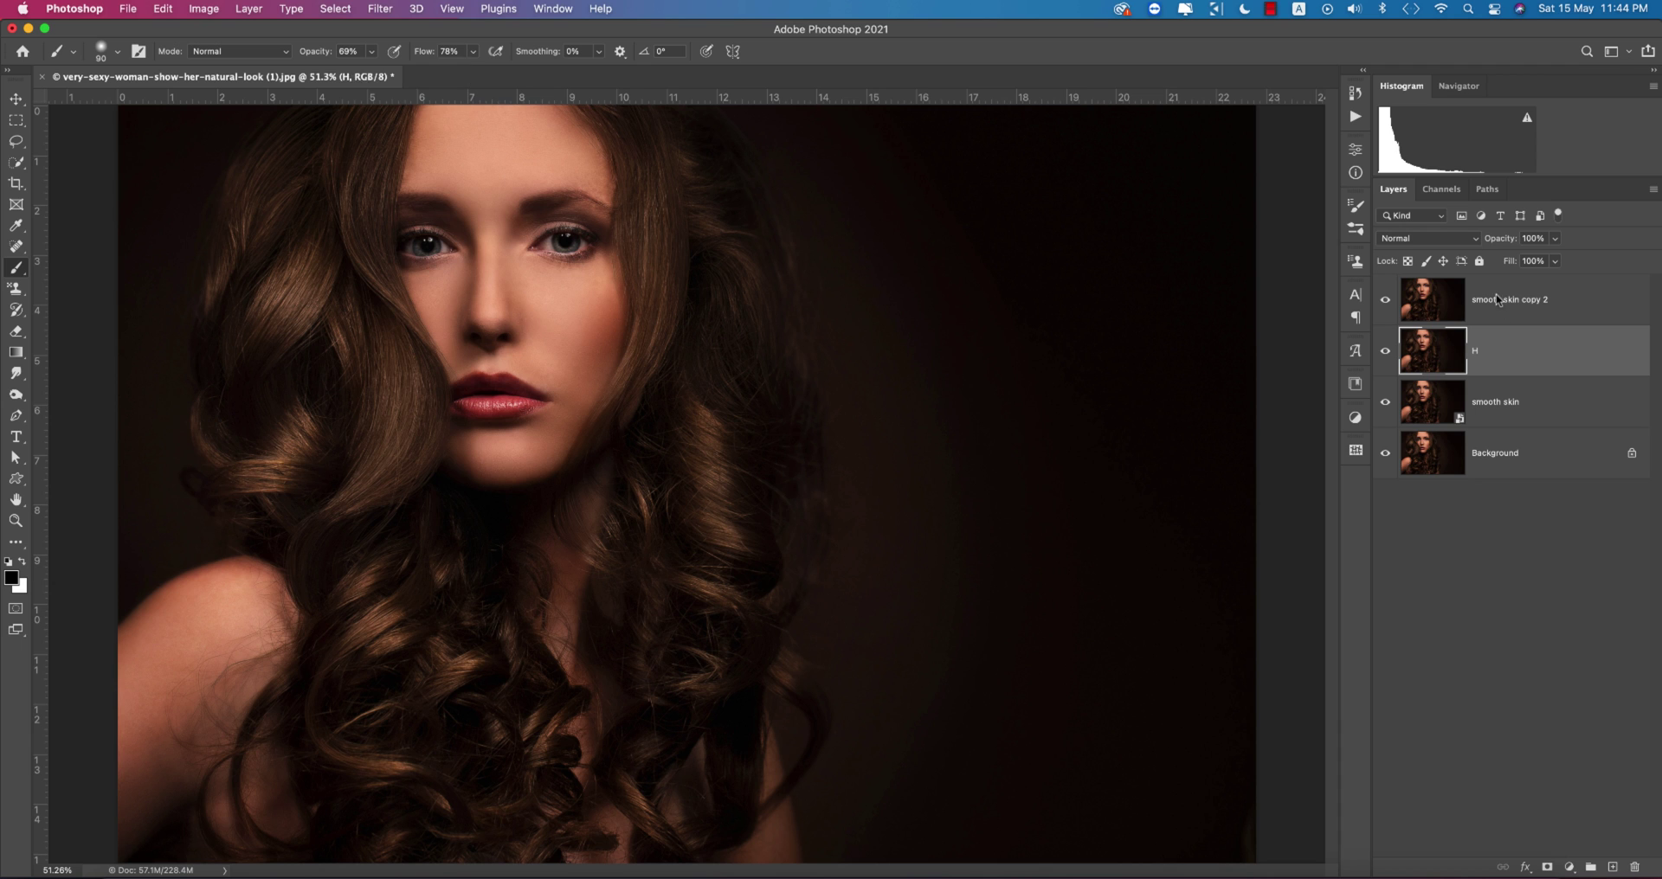
double_click(1497, 298)
type("Sh")
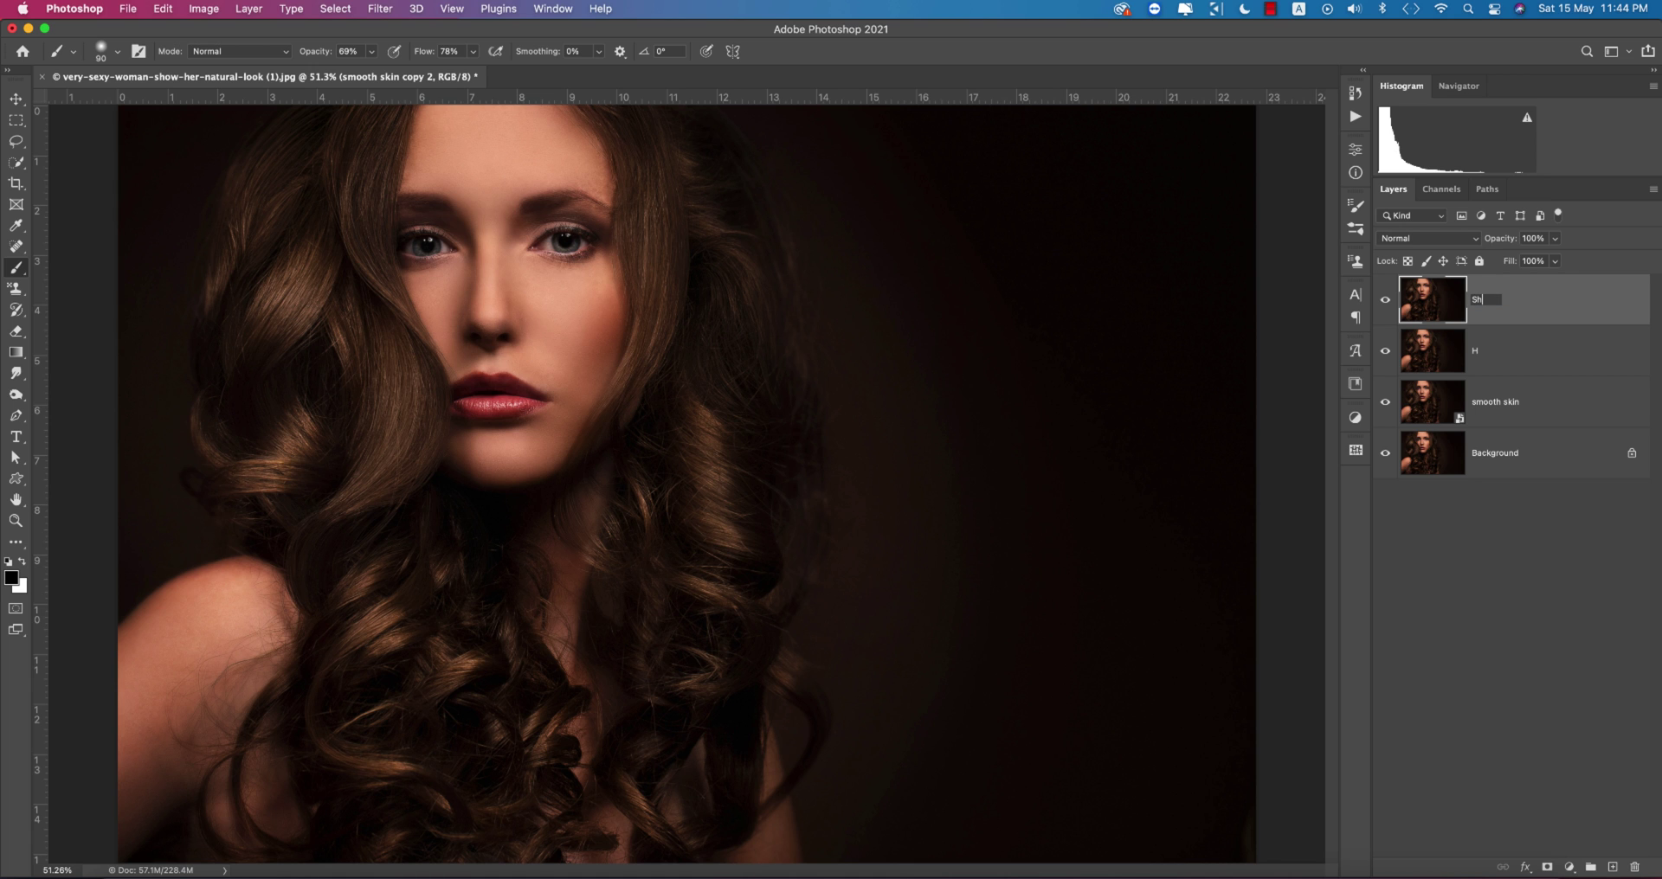
key("Return")
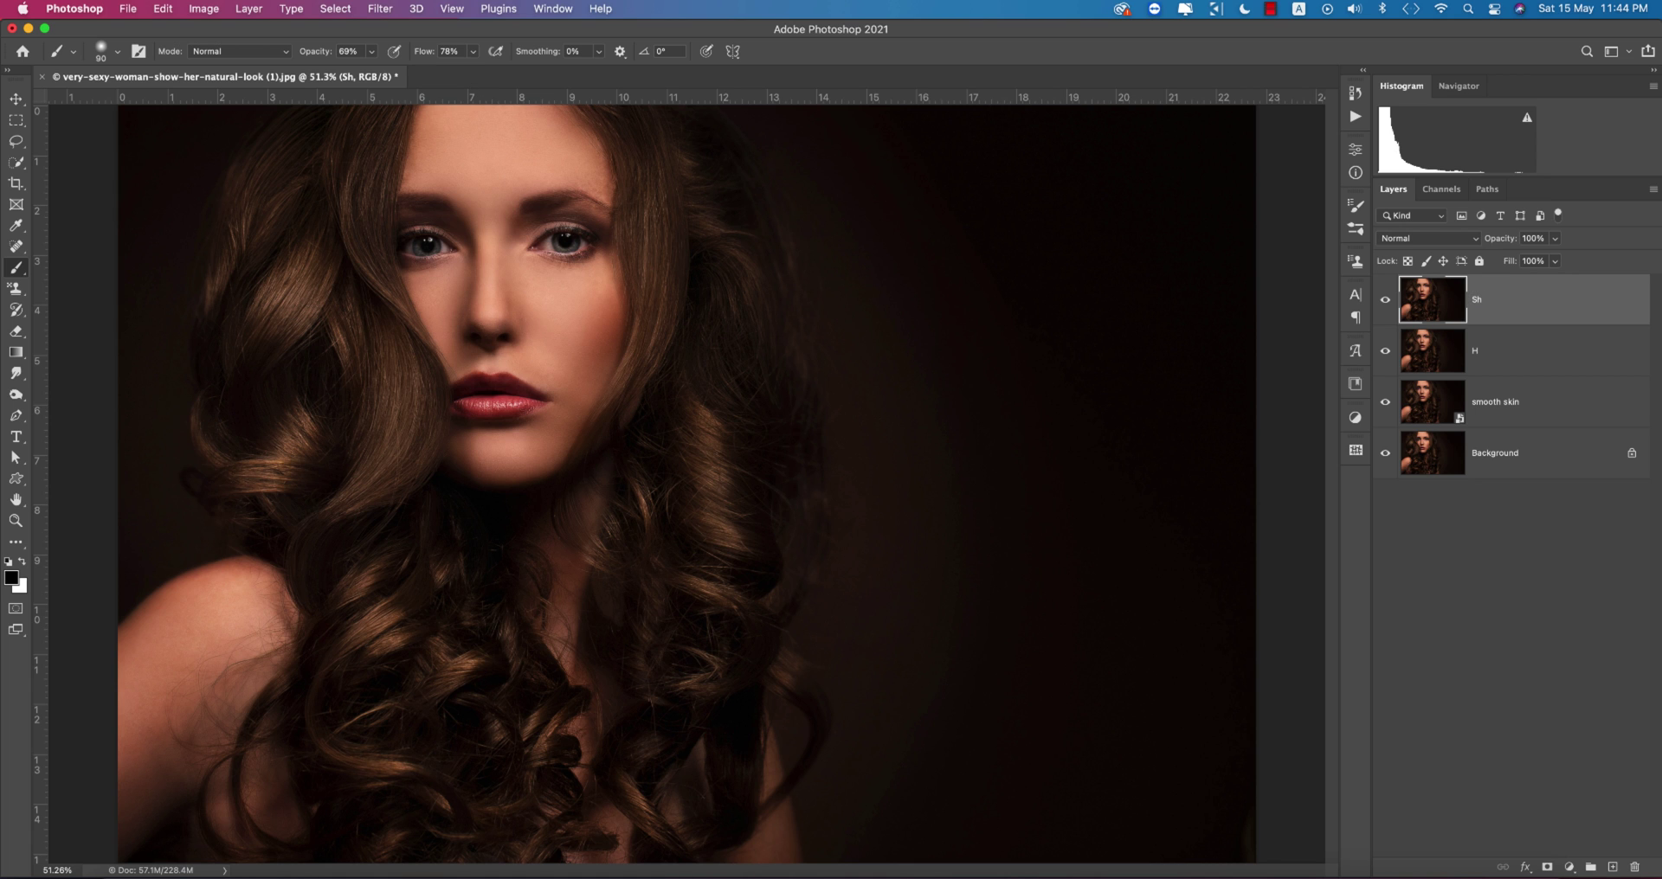
Hide the Sh layer and set the H layer's blend mode to Screen.
left_click(1385, 299)
left_click(1505, 352)
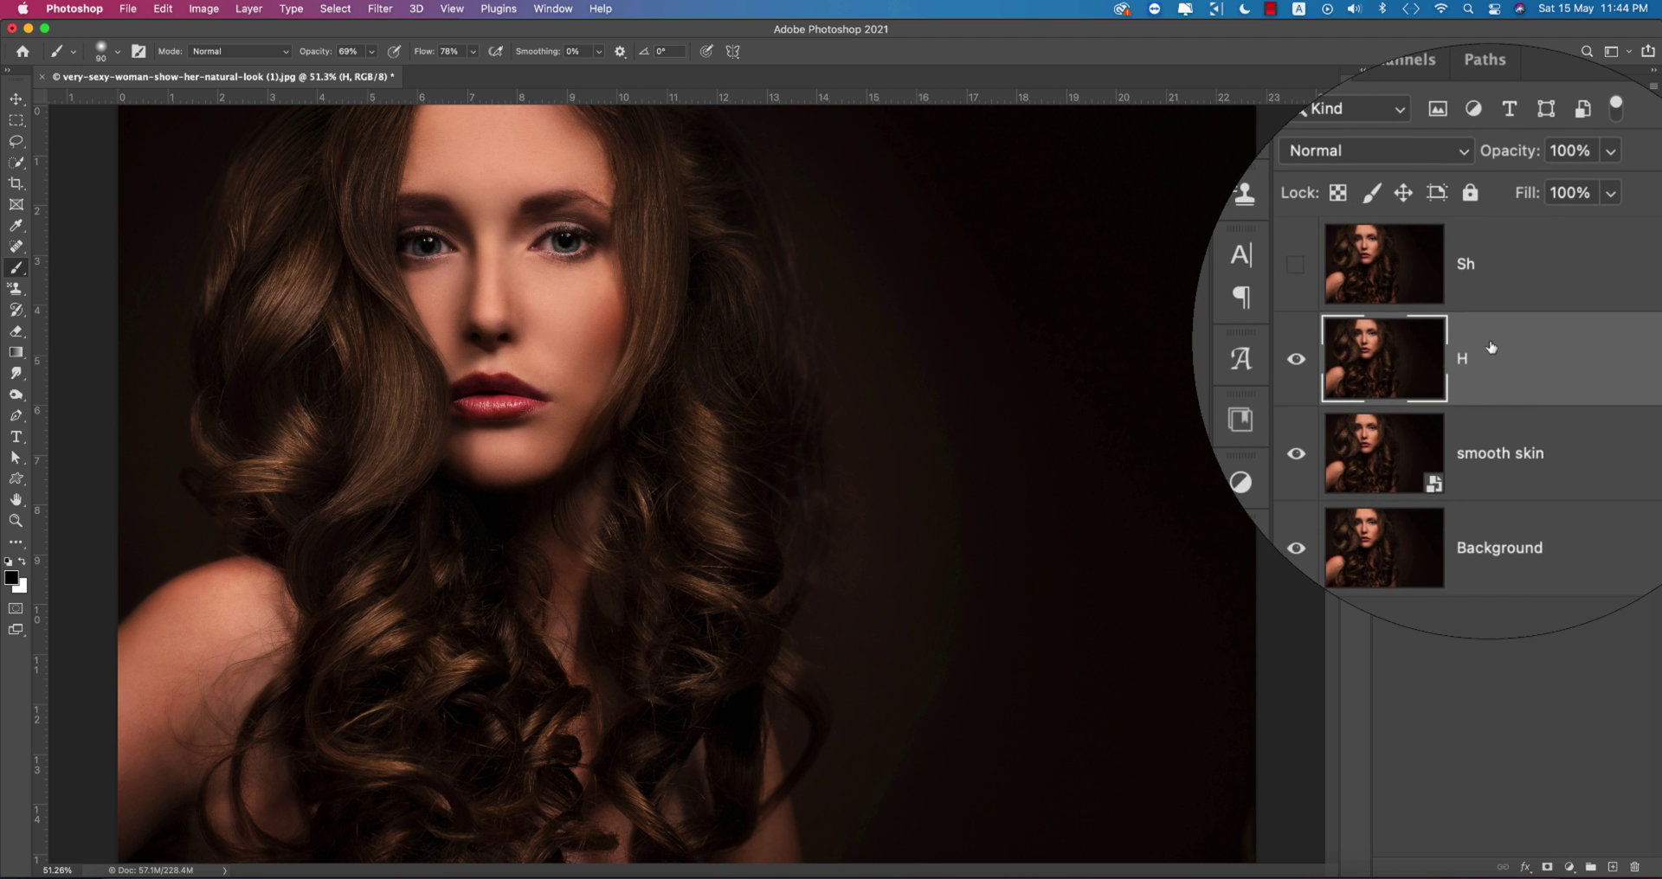
left_click(1407, 207)
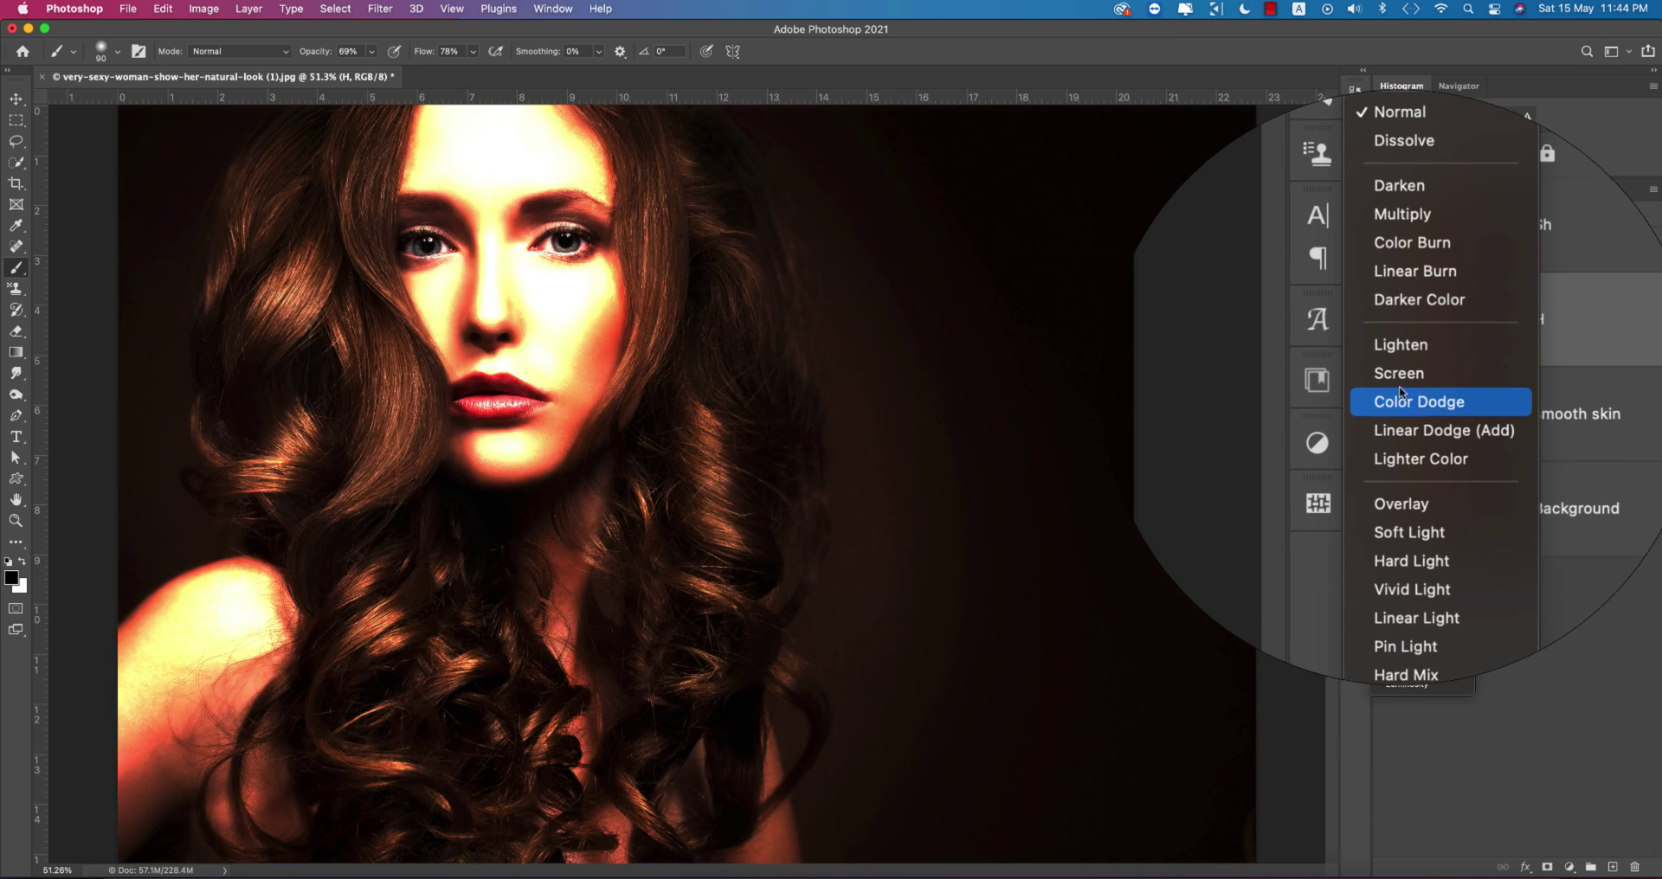
left_click(1422, 379)
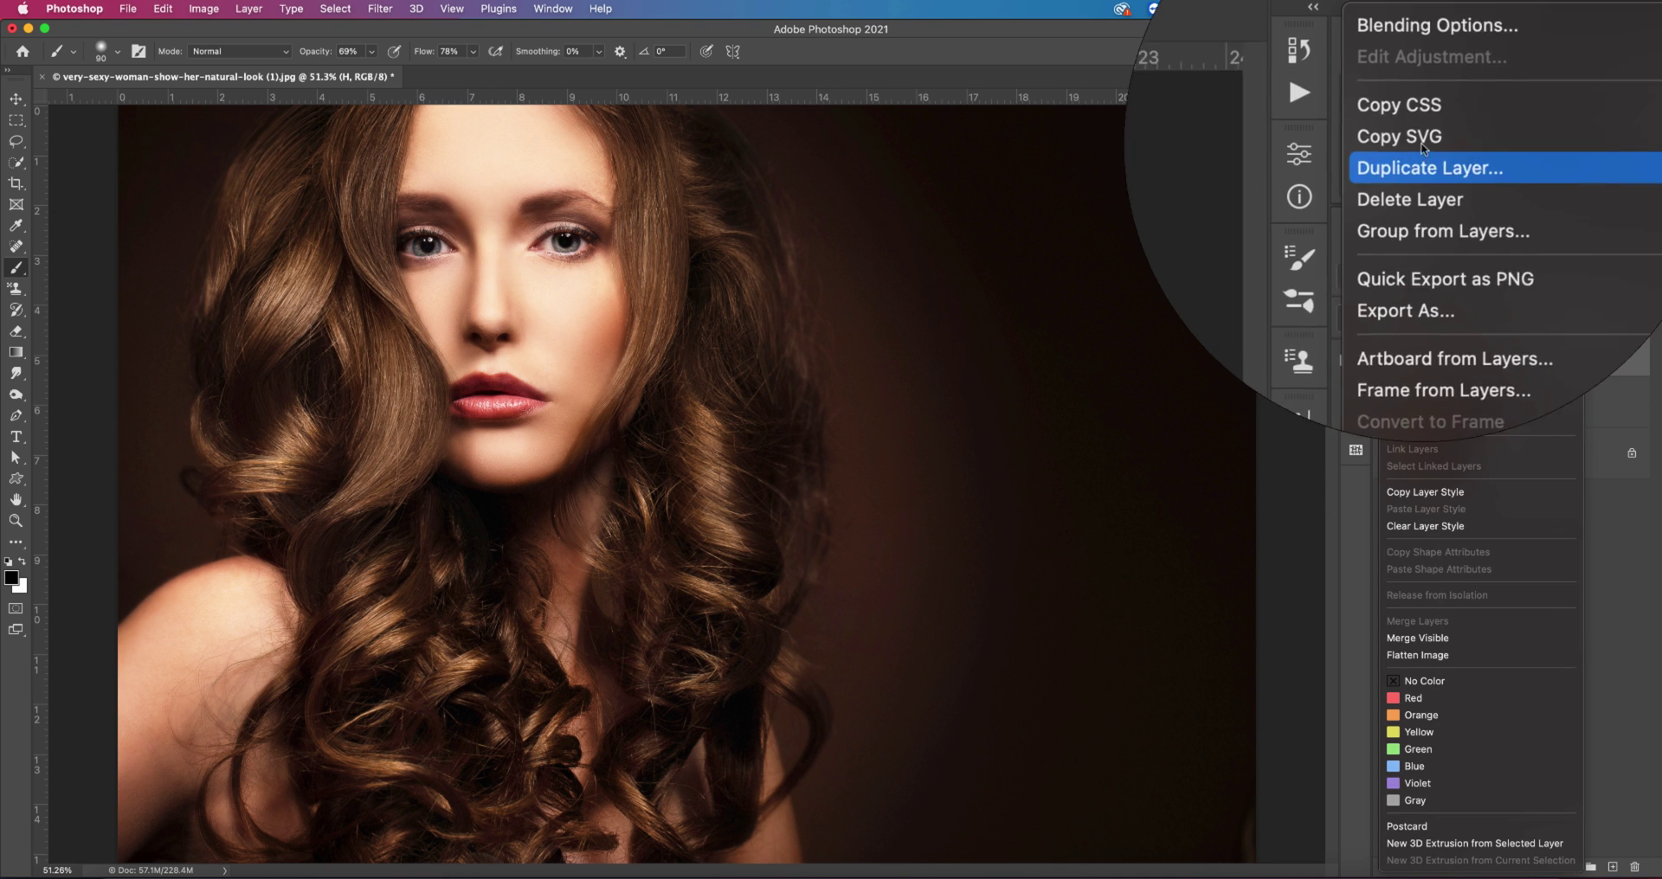
Restrict the H layer to highlights with Blend If, splitting the underlying layer's black slider to 153 / 219.
left_click(1409, 89)
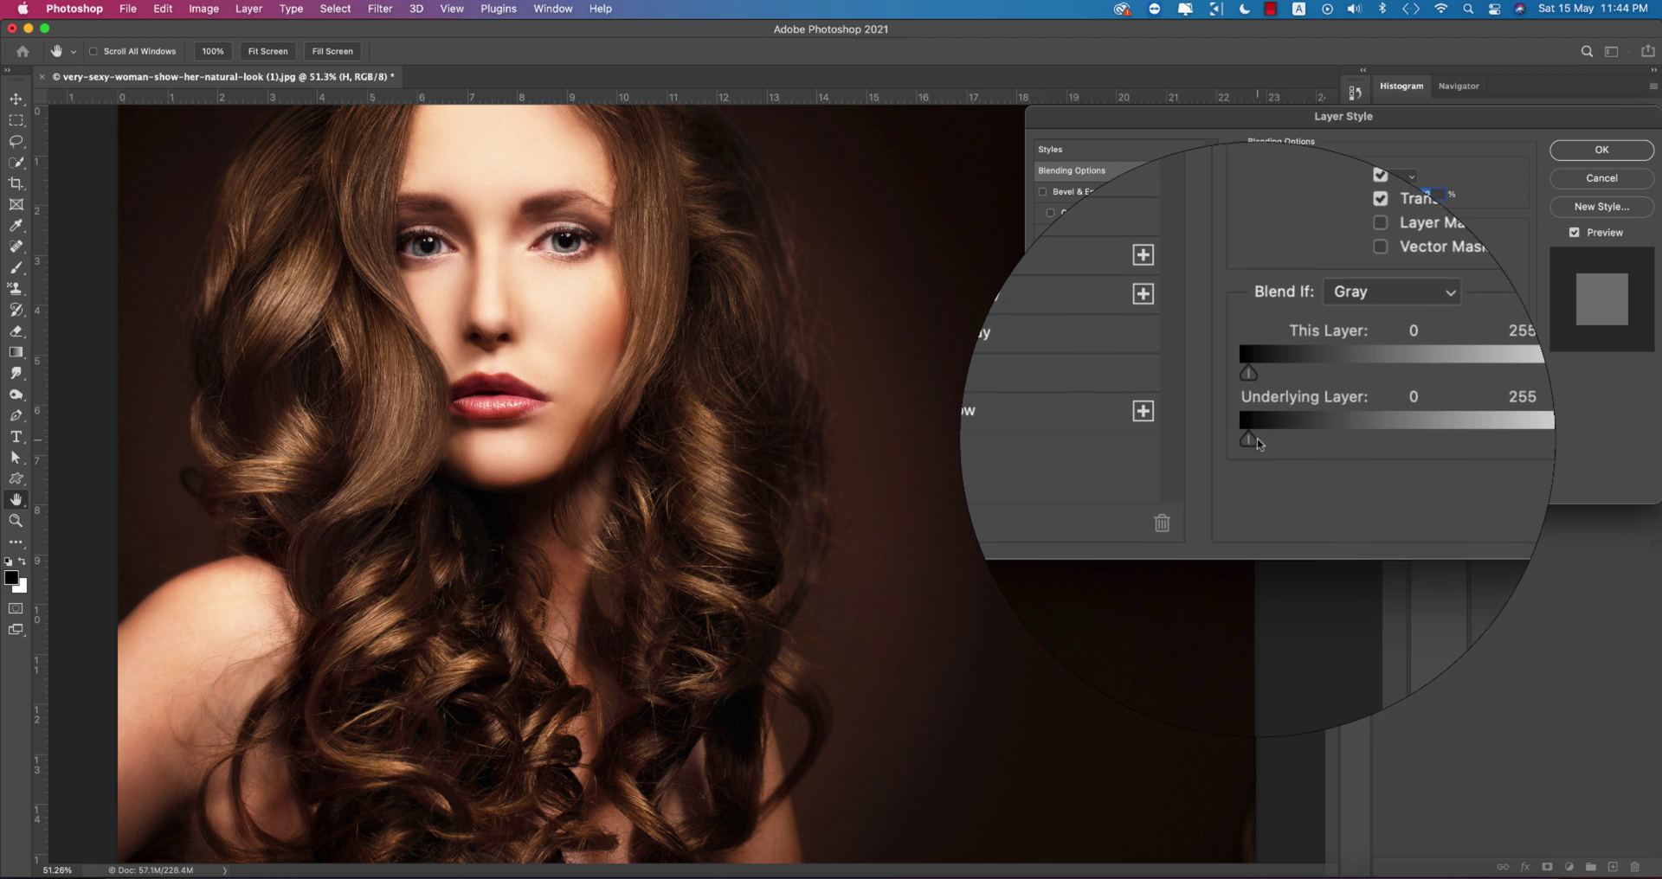
left_click_drag(1255, 444, 1376, 445)
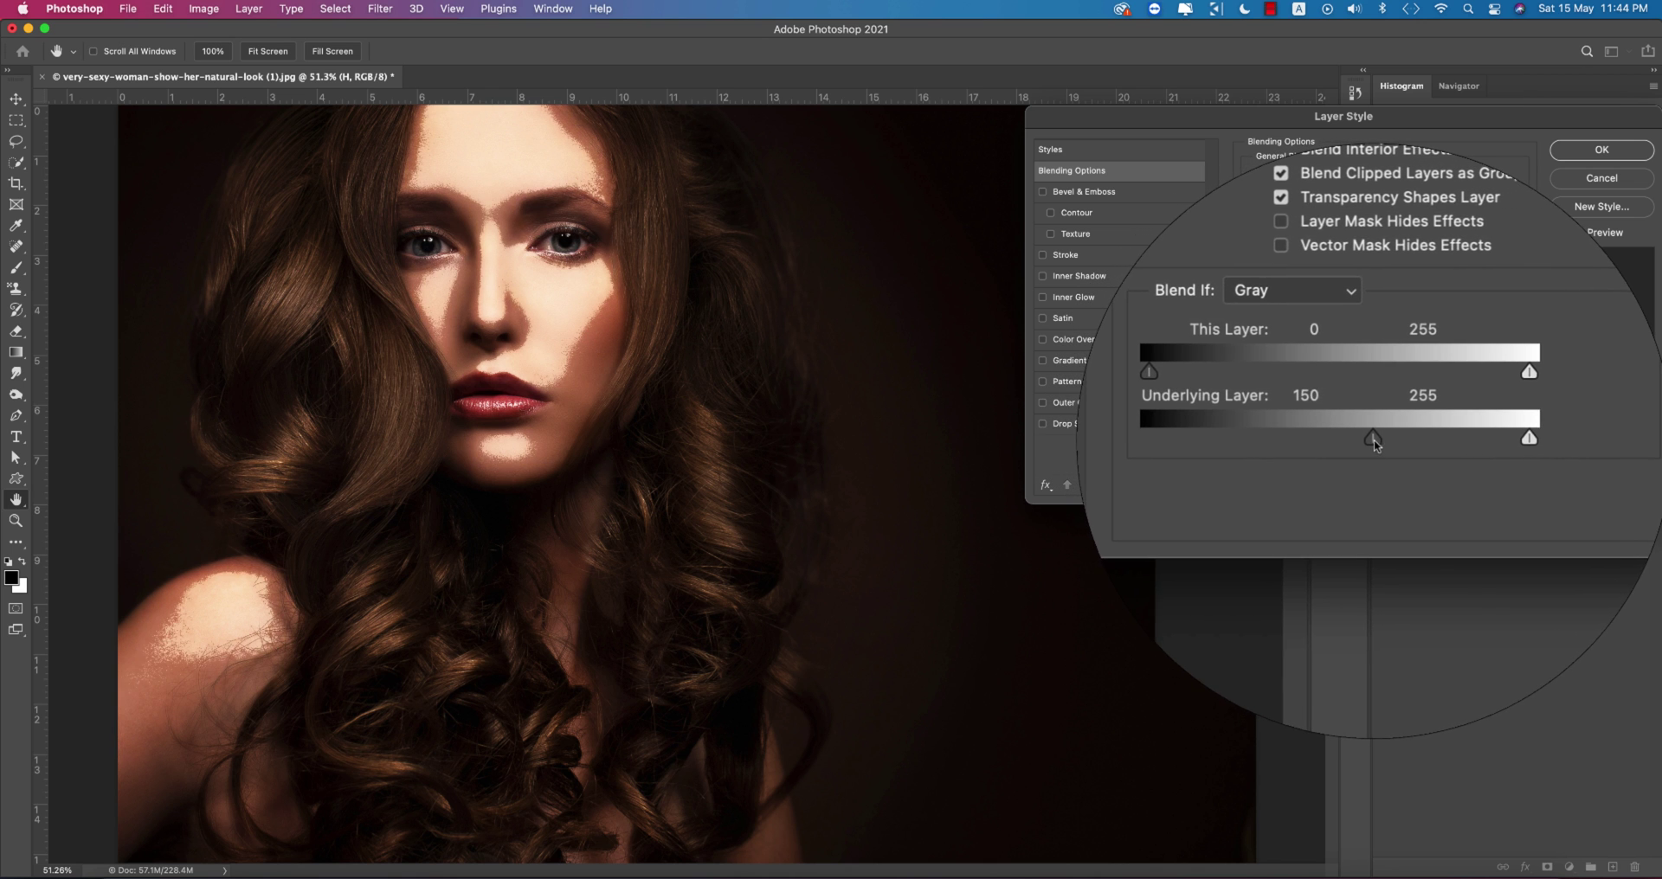
key("alt")
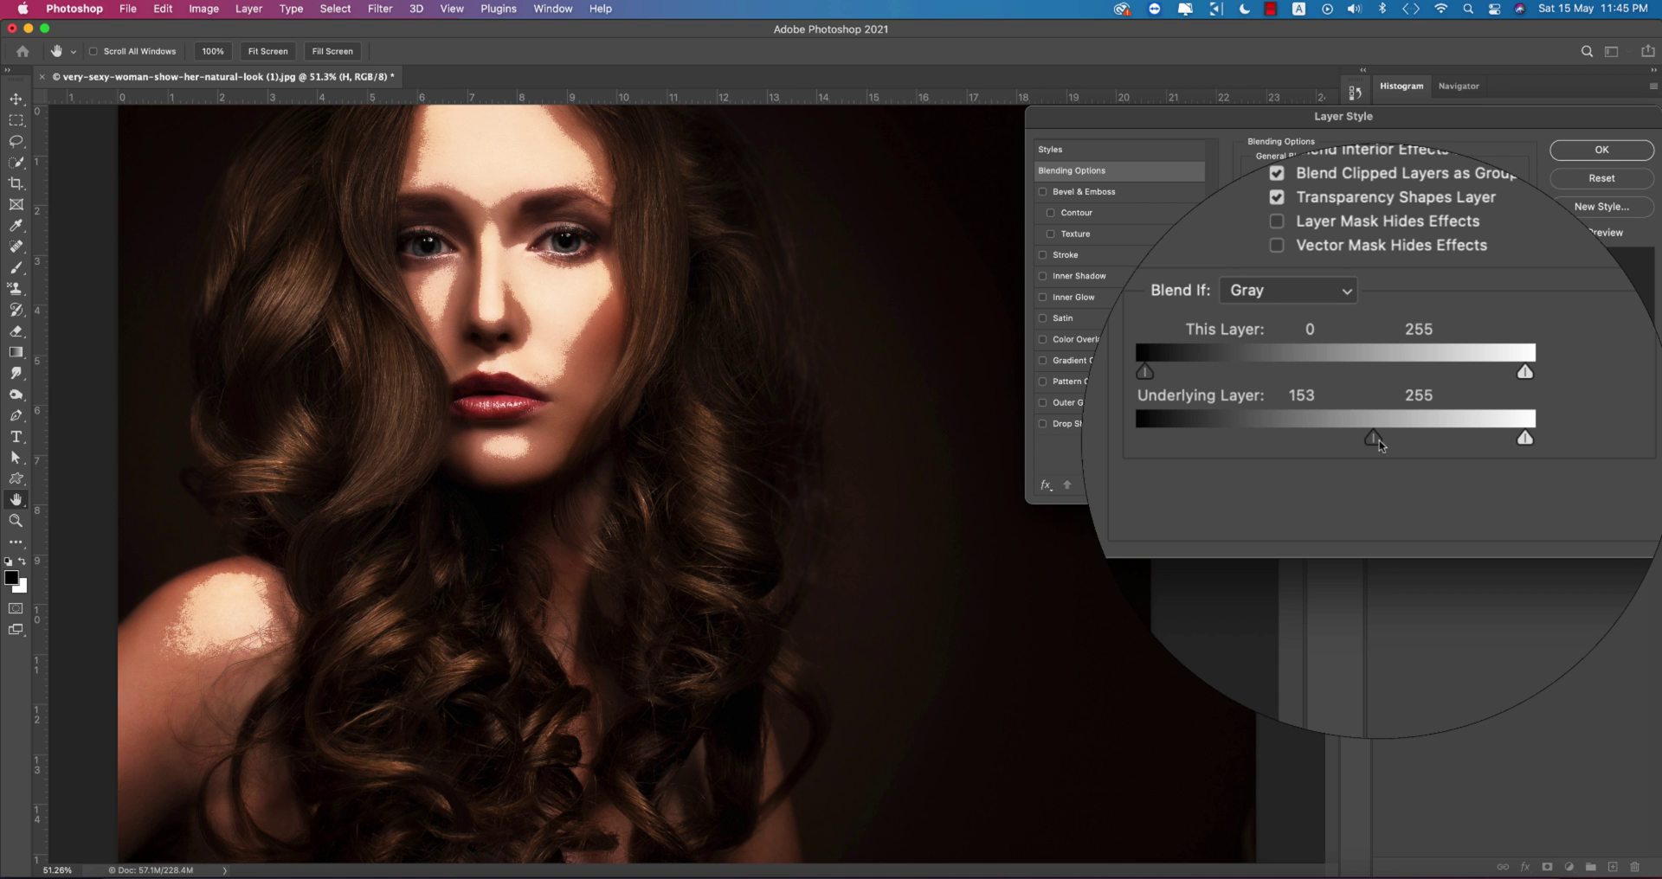
left_click_drag(1383, 445, 1427, 443)
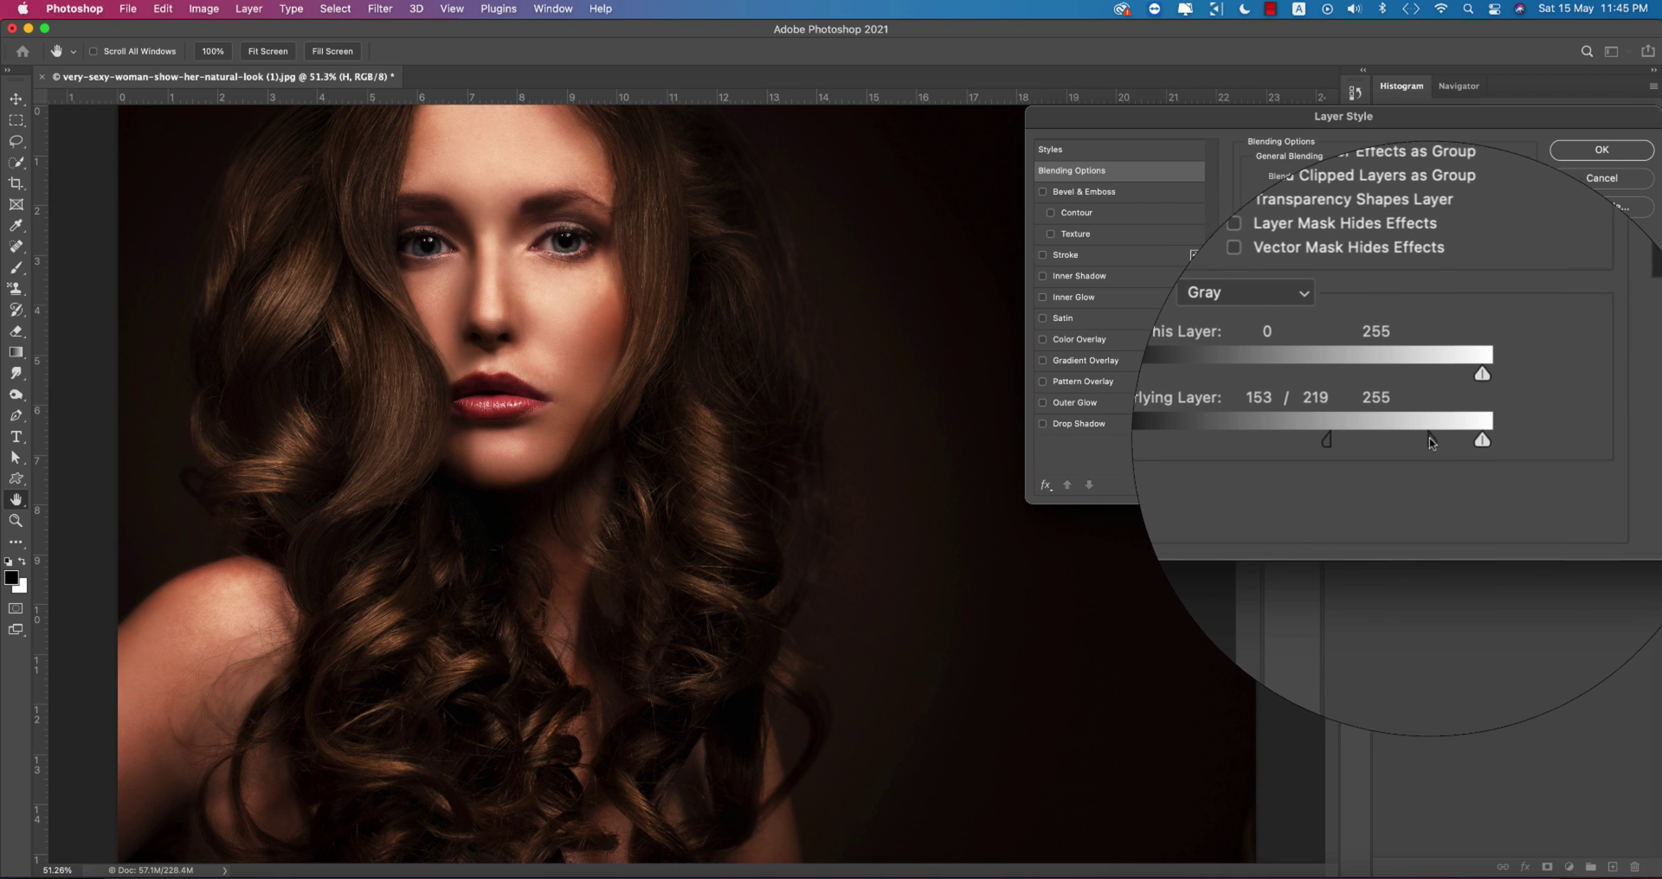
left_click(1572, 148)
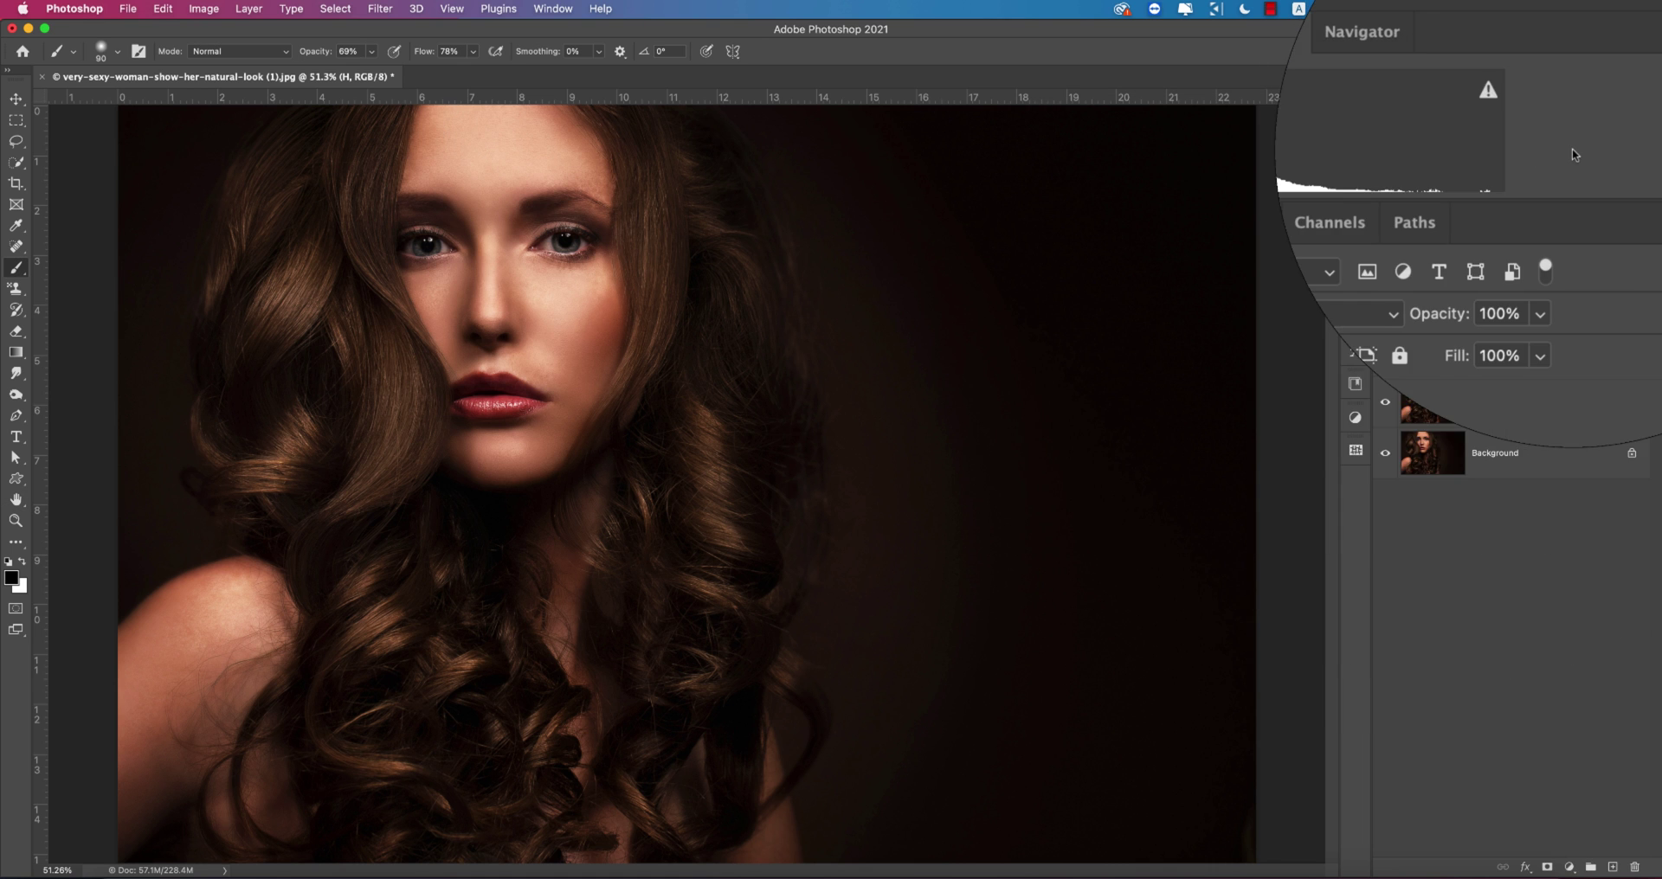
Add a mask to the H layer and use Apply Image on it with the merged RGB image, Multiply at 100%.
left_click(1547, 868)
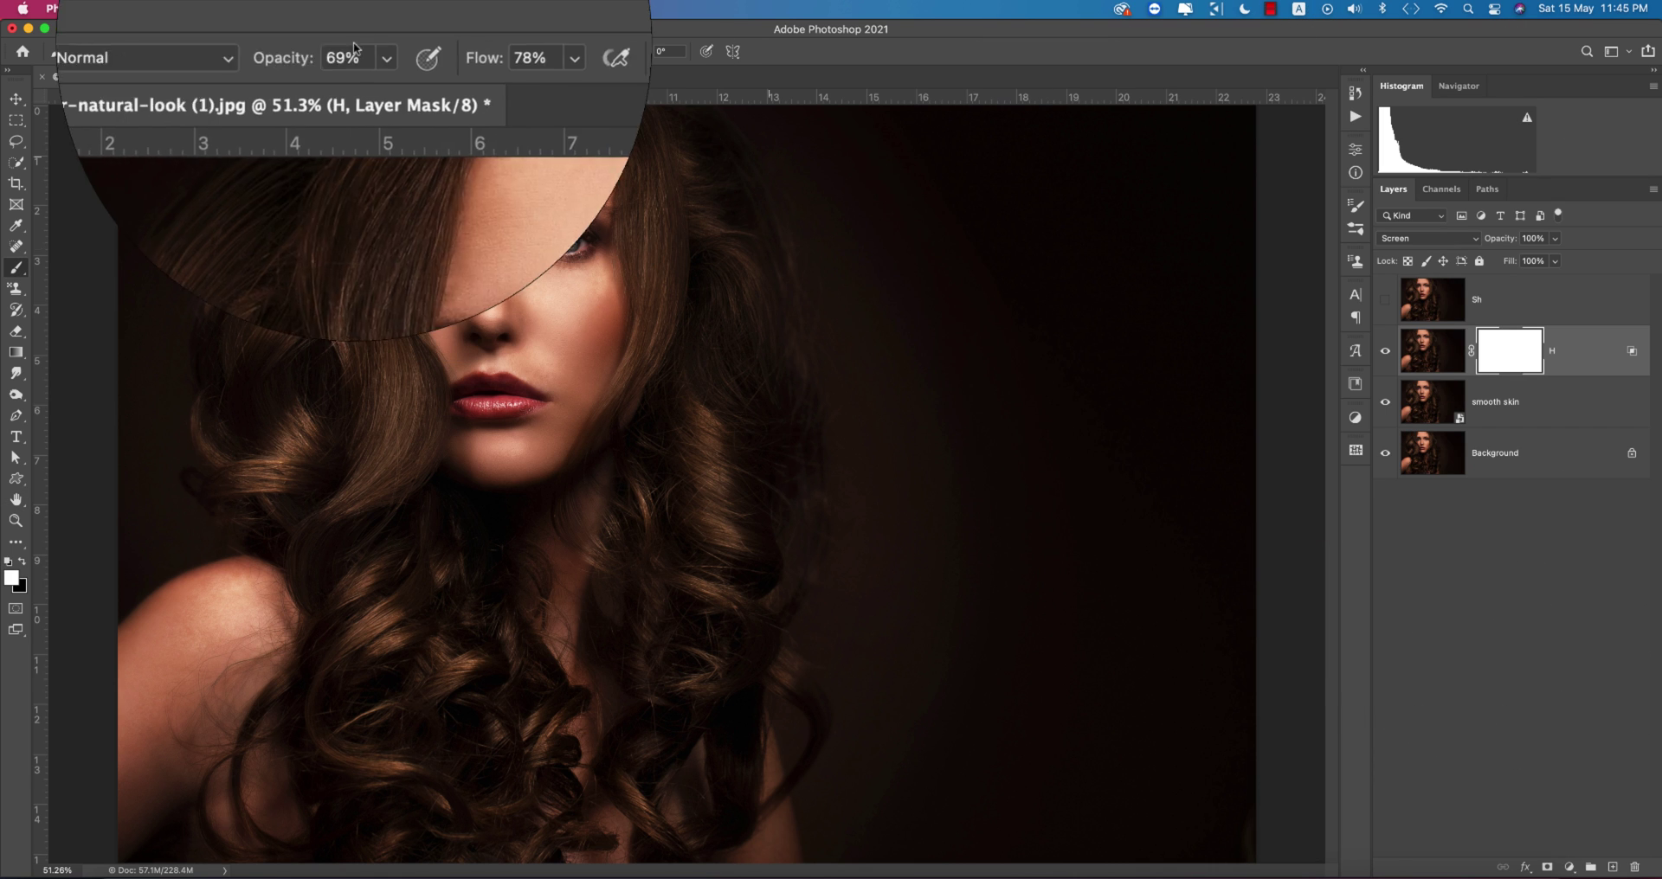
left_click(204, 9)
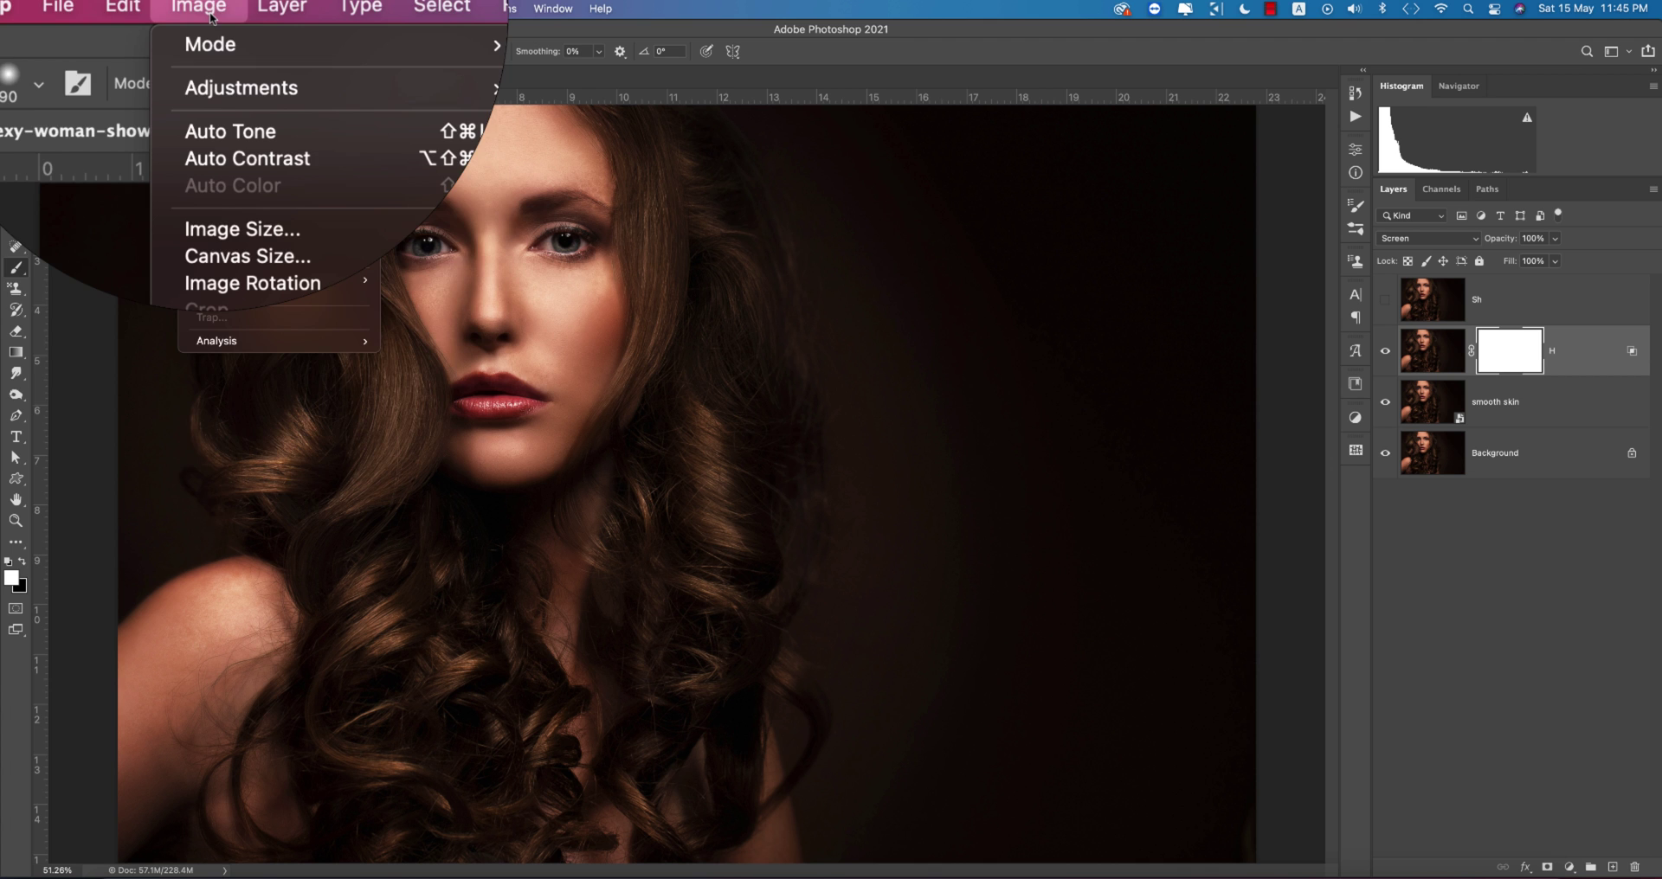
left_click(216, 235)
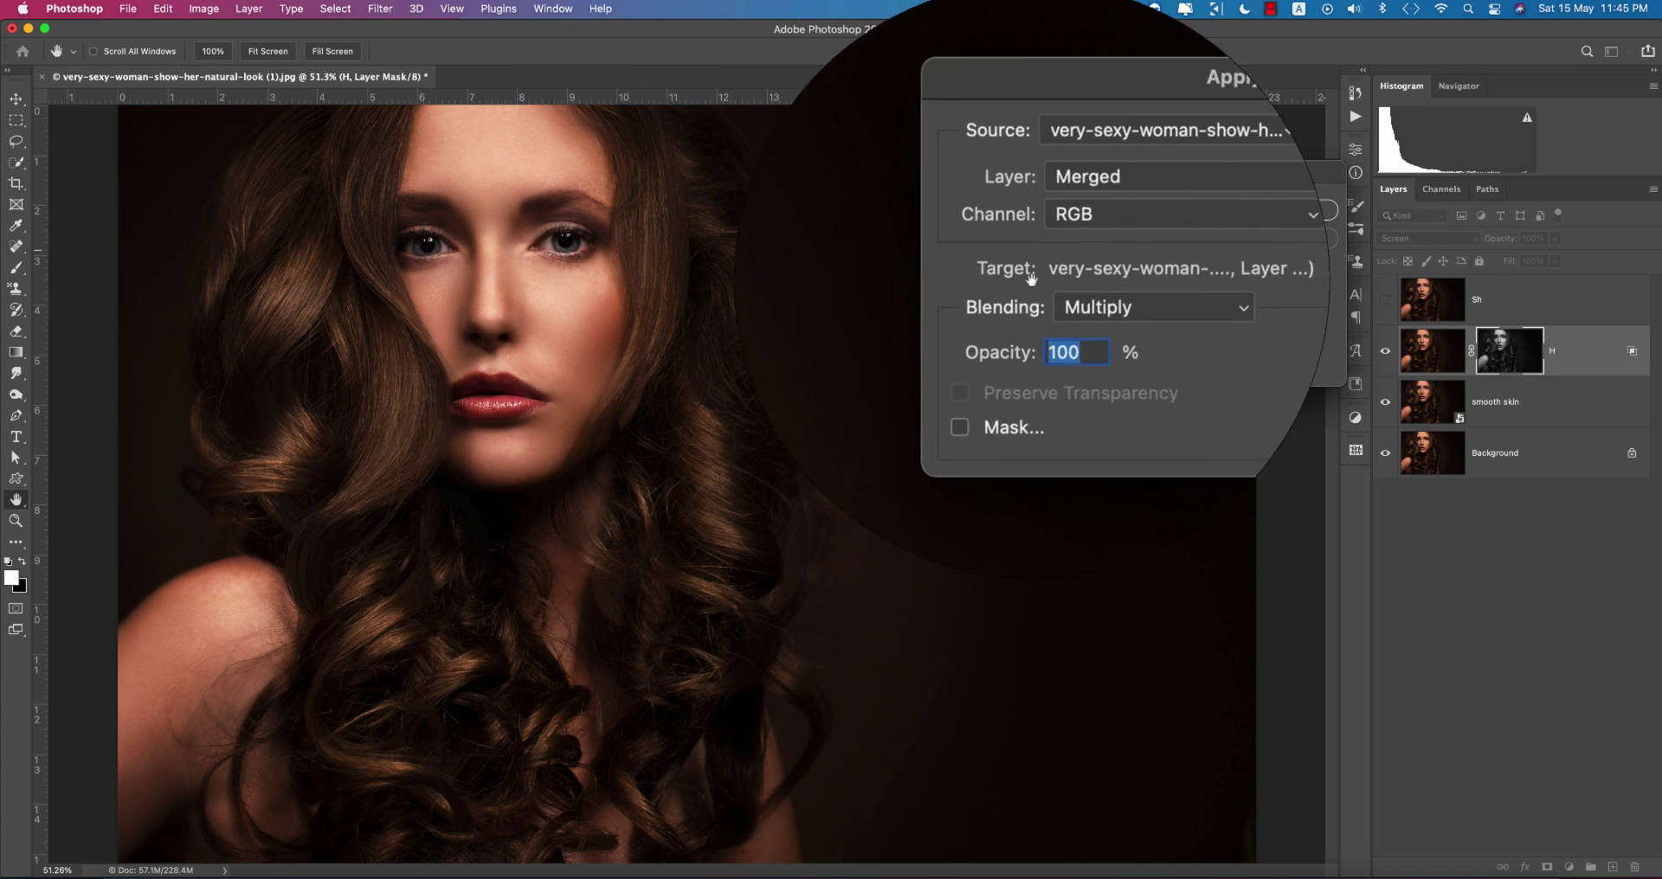
left_click(1311, 208)
key("b")
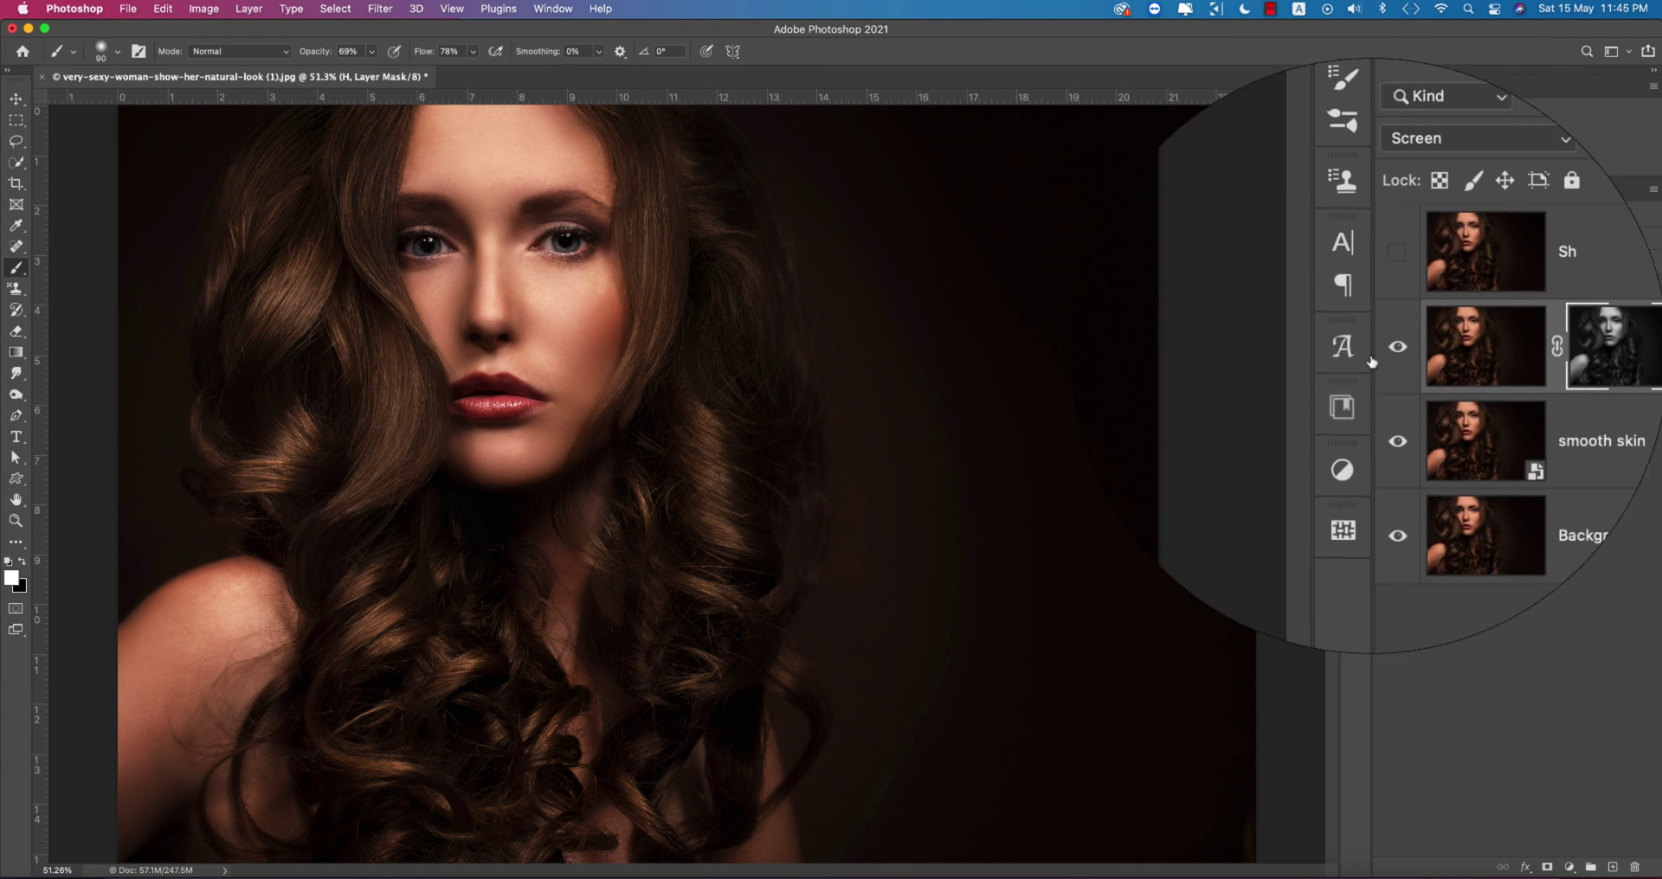
Show the Sh layer and set its blend mode to Multiply.
left_click(1389, 302)
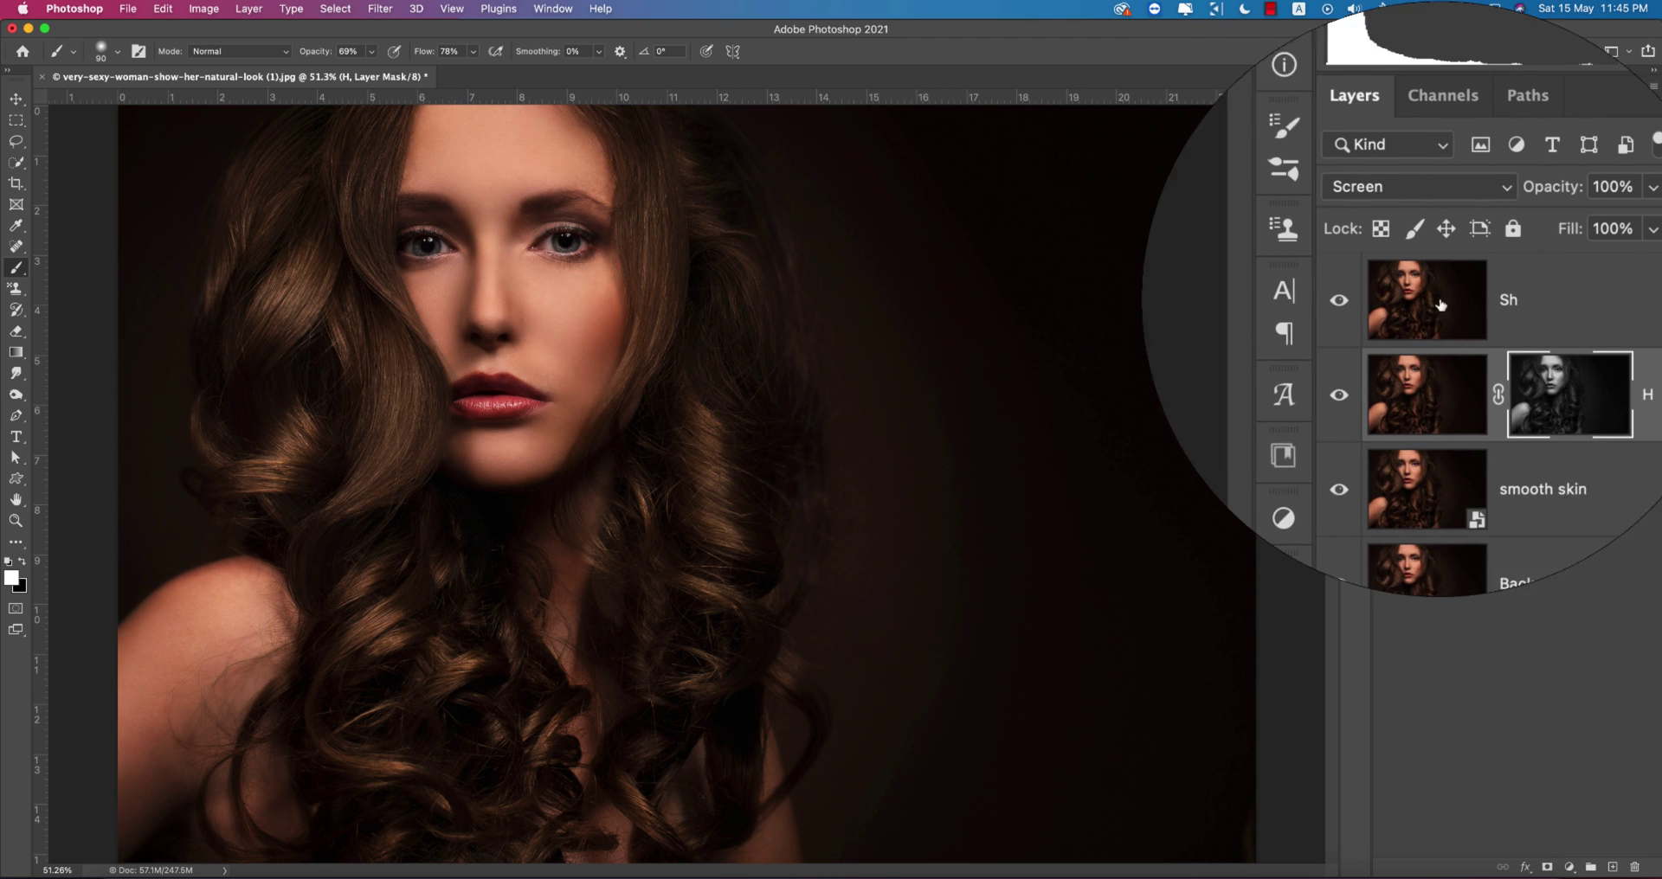
left_click(1441, 304)
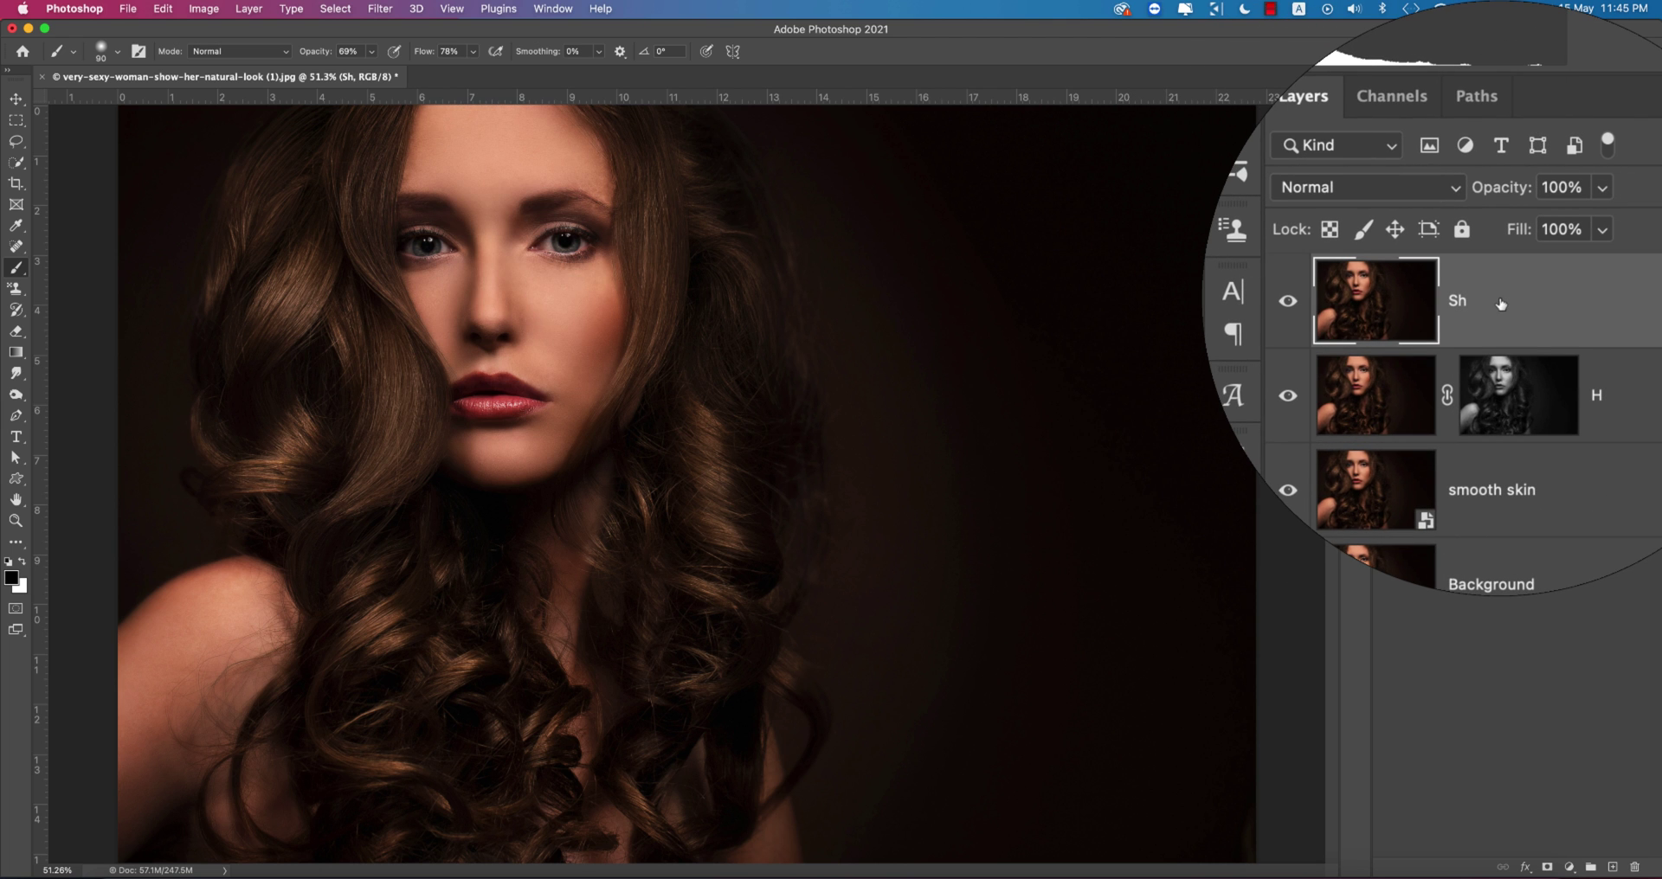
left_click(1397, 238)
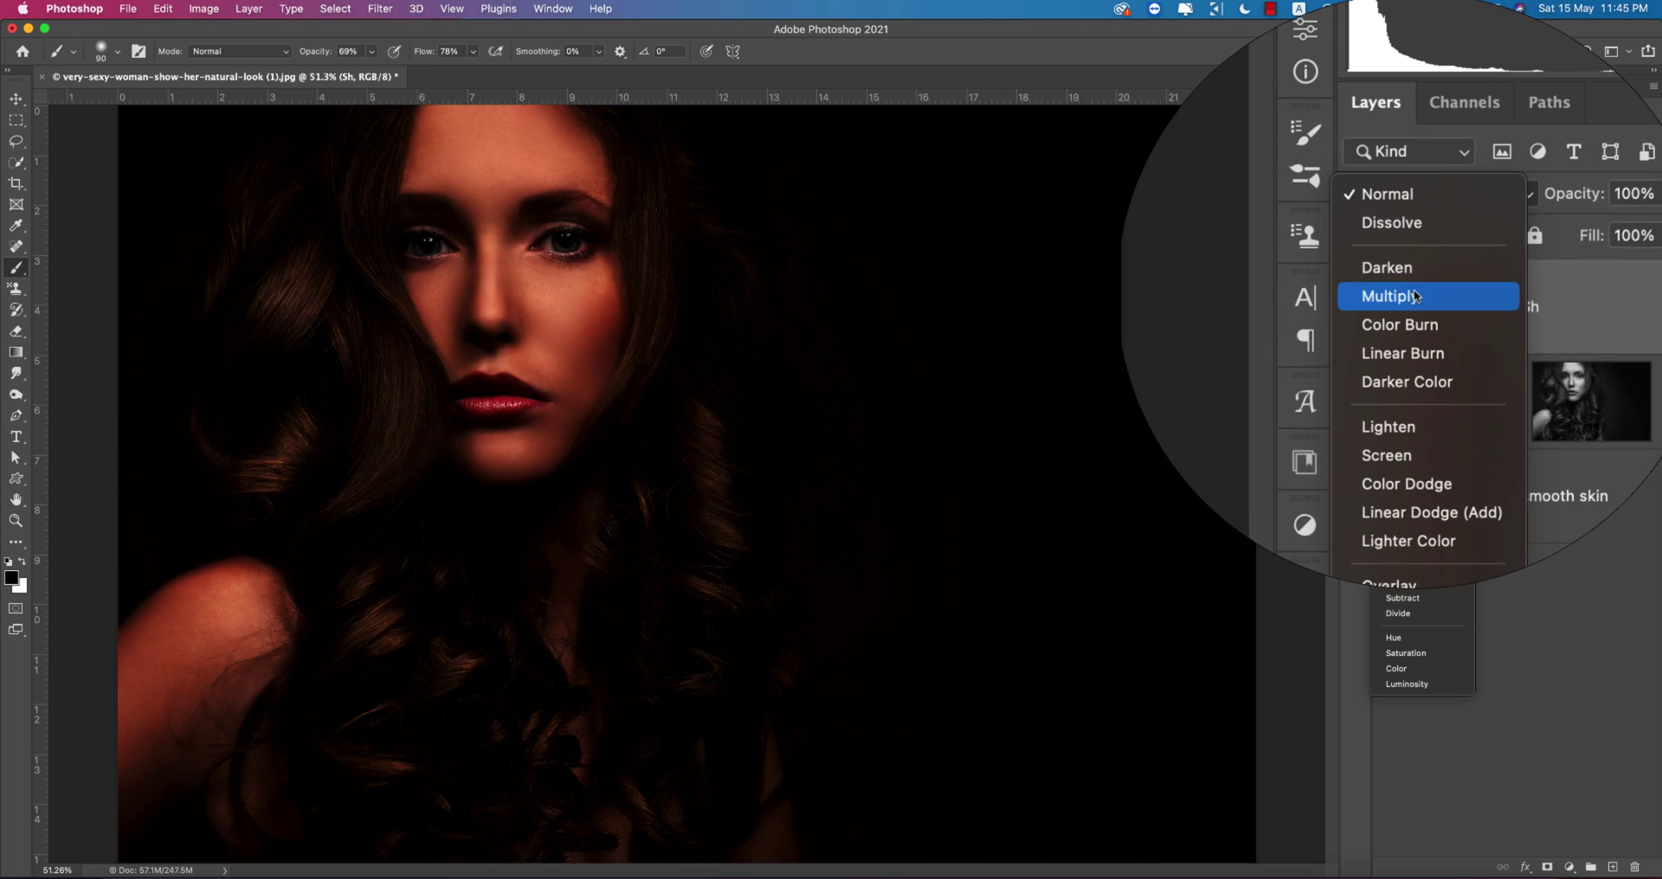
left_click(1415, 296)
Restrict the Sh layer to shadows with Blend If, setting the underlying layer's white slider to 142 and splitting it far toward black.
right_click(1508, 298)
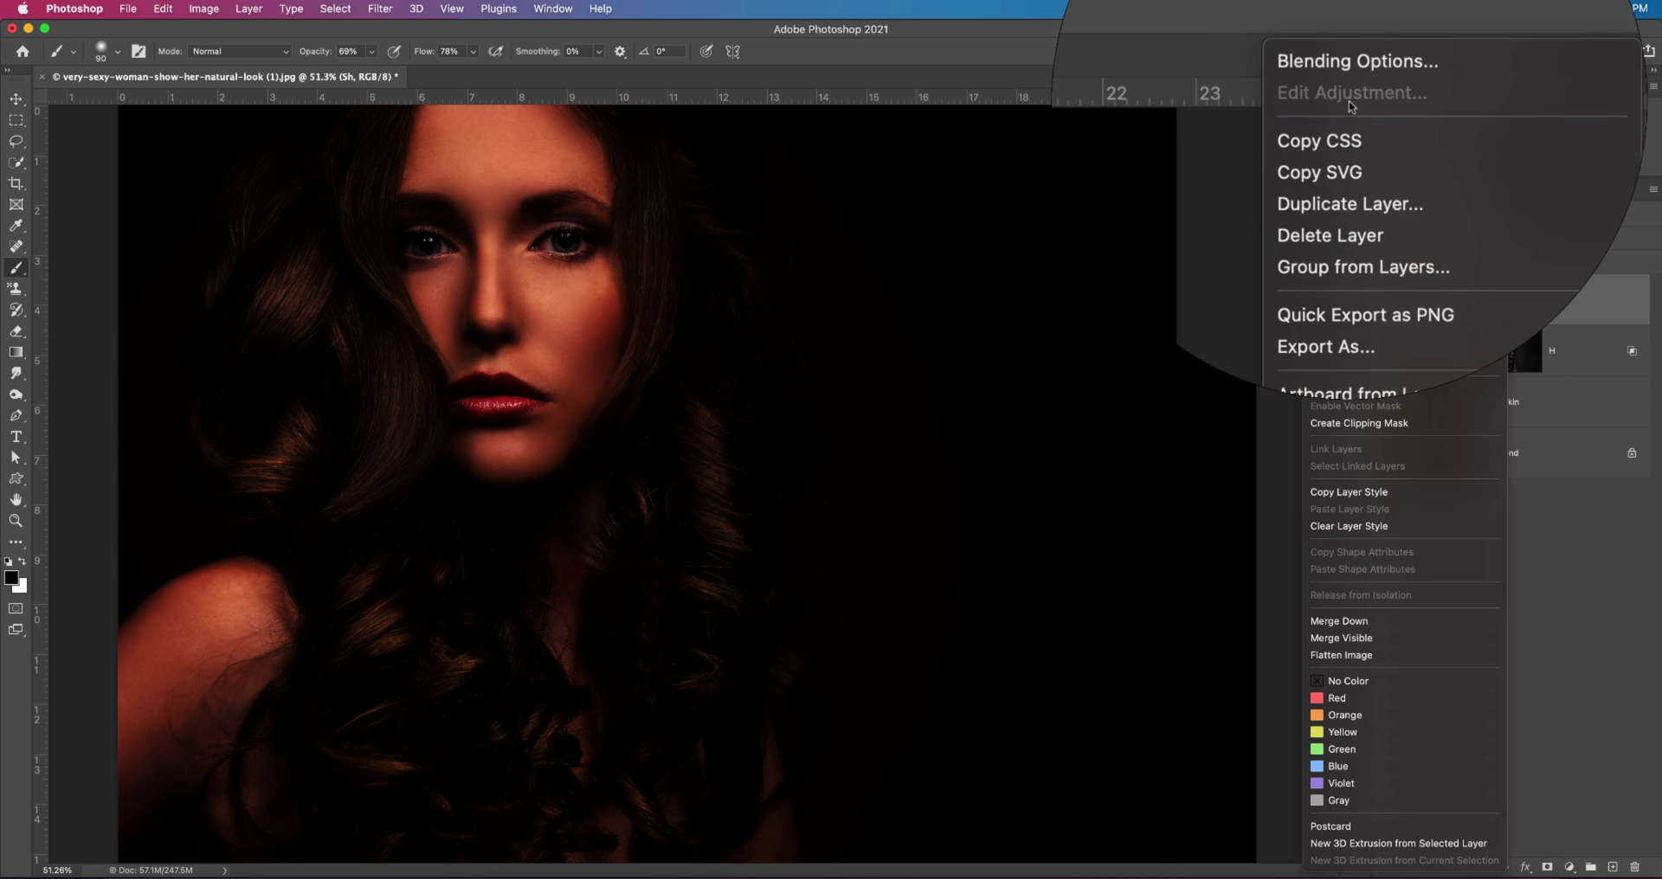
left_click(1358, 114)
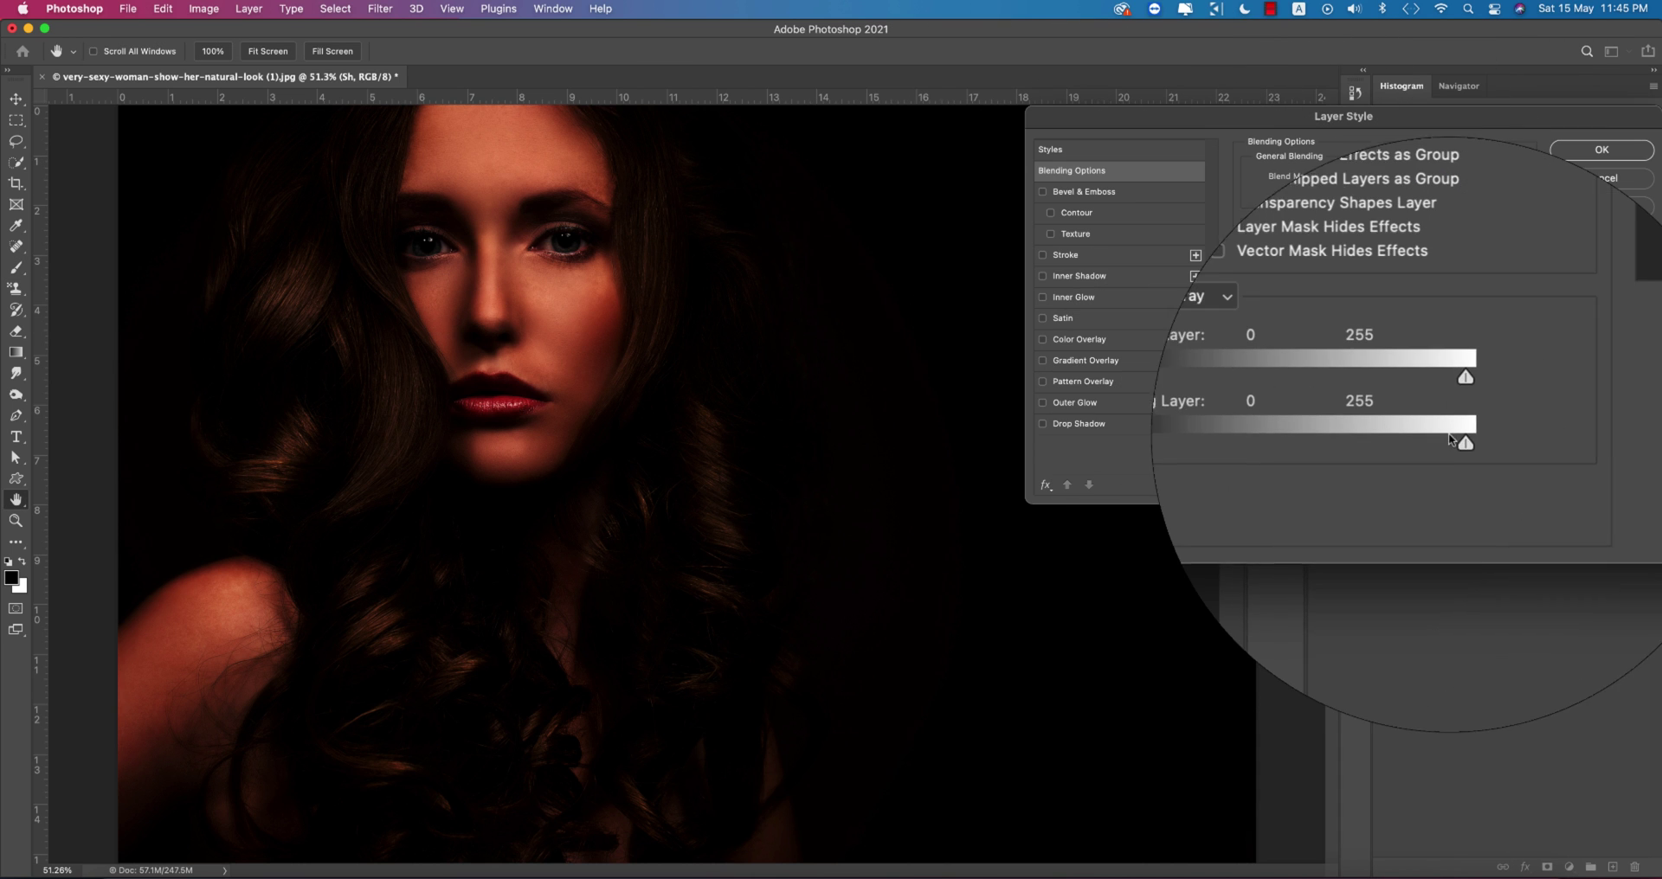
left_click_drag(1456, 441, 1367, 441)
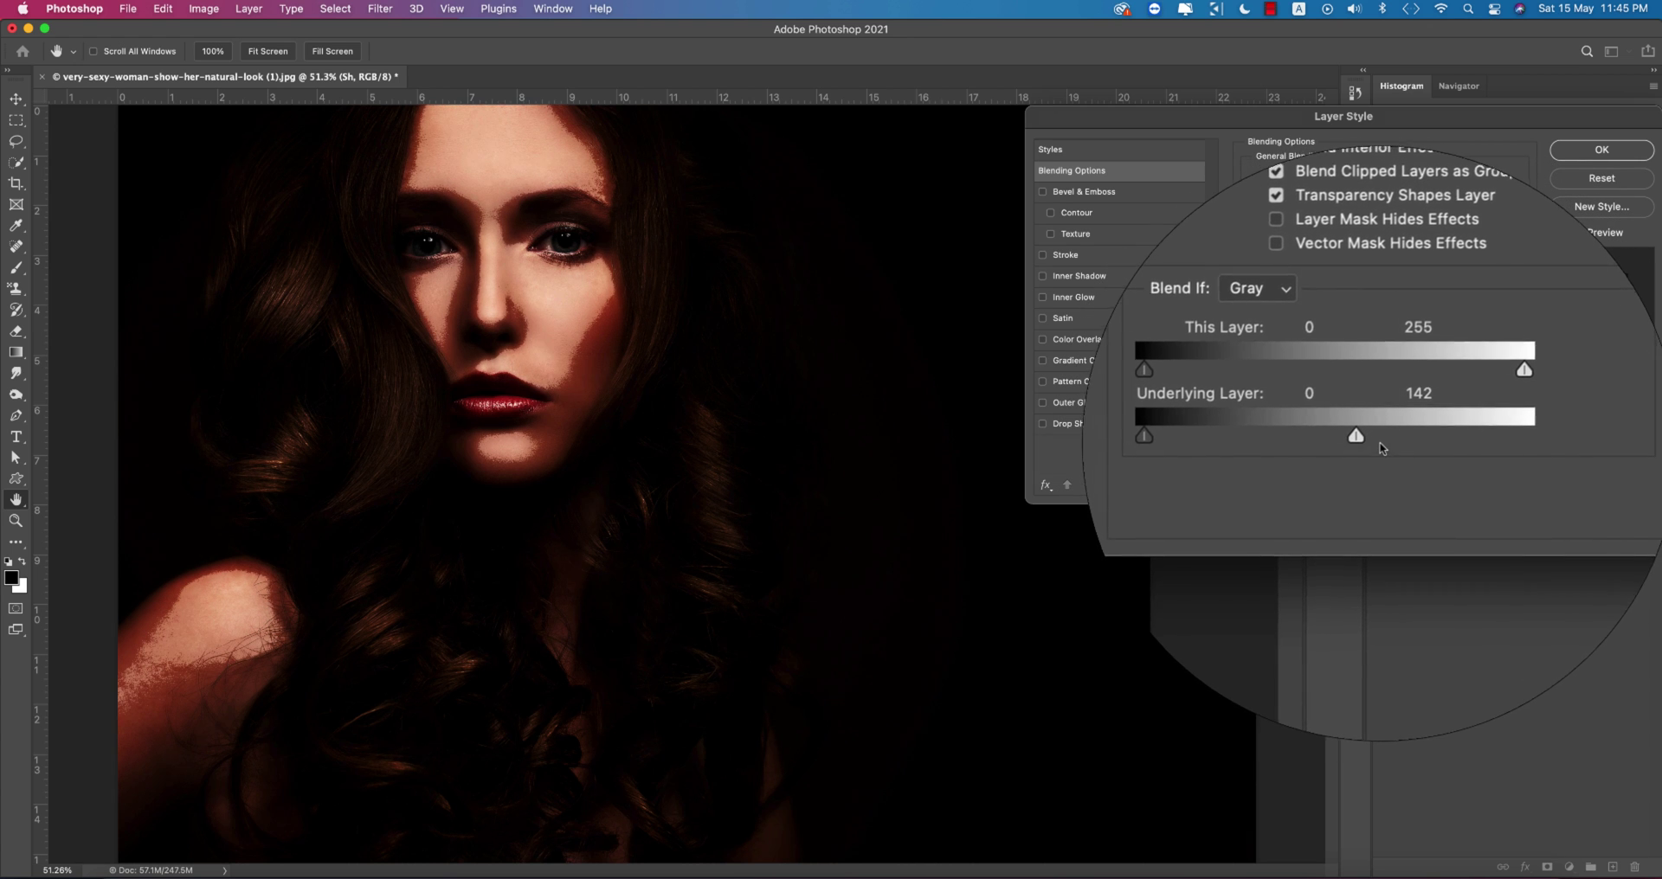
key("alt")
left_click_drag(1367, 441, 1277, 445)
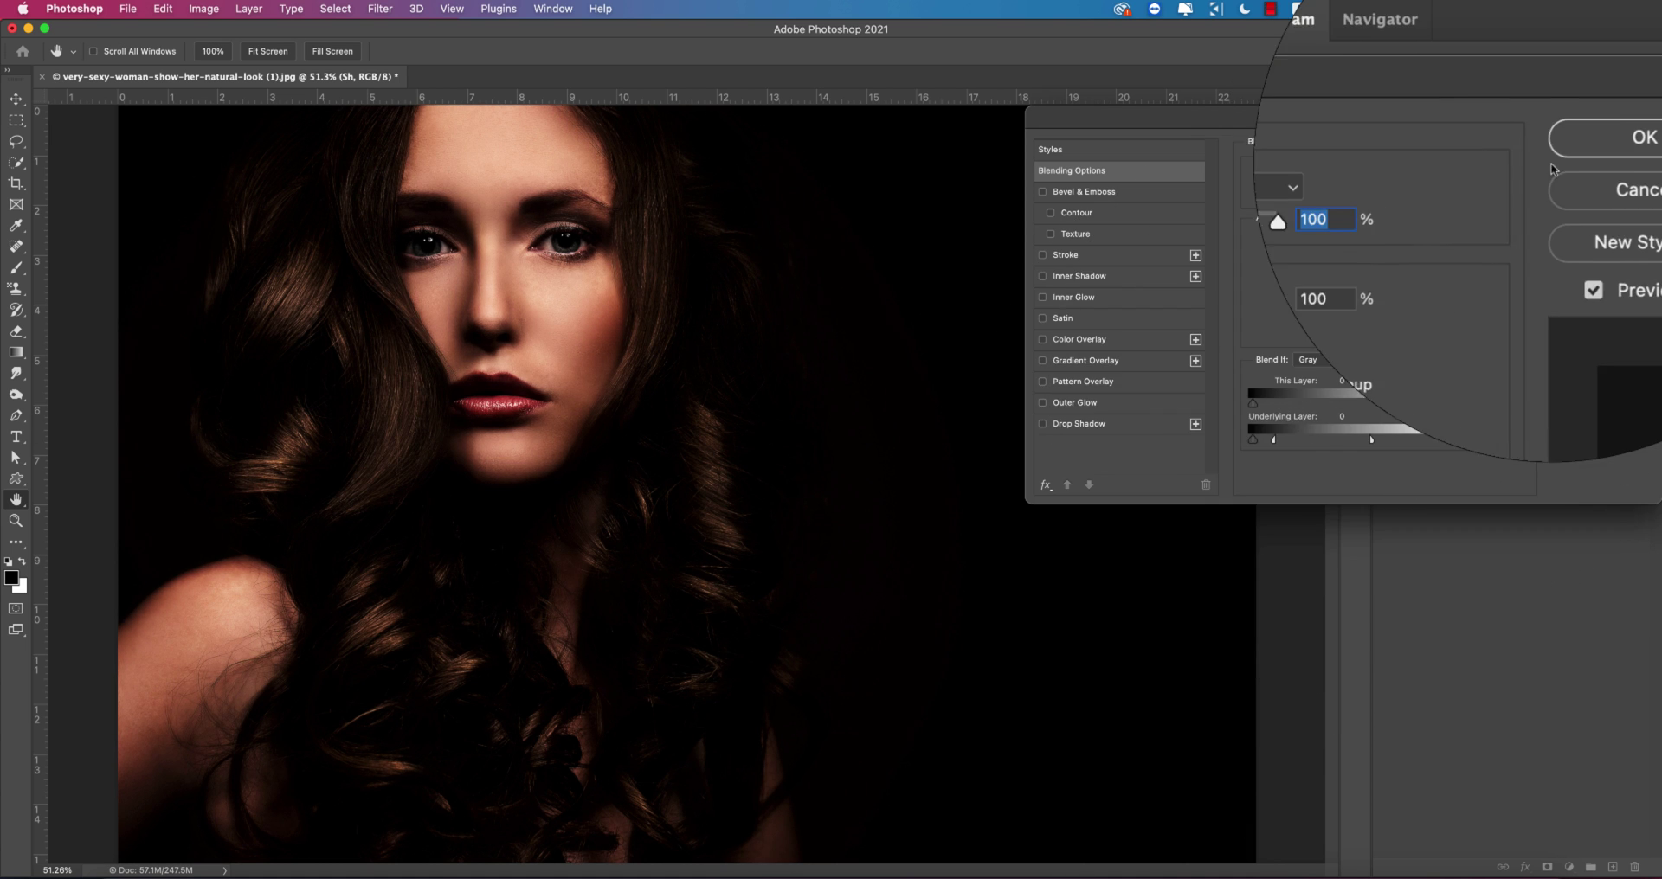
left_click(1602, 149)
key("b")
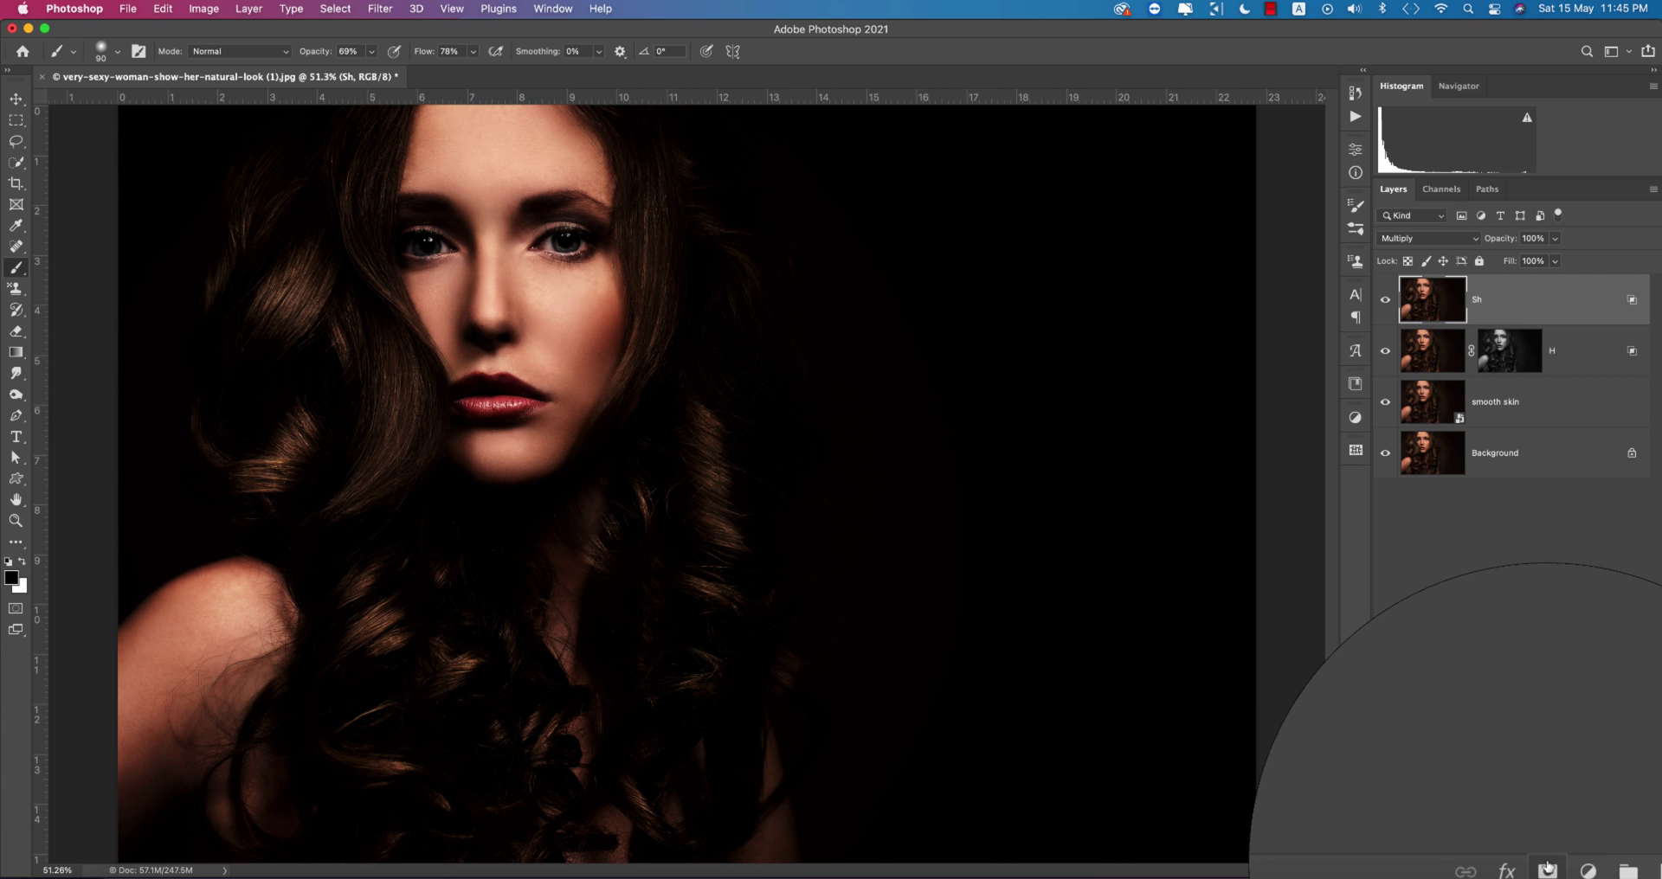
Add a mask to the Sh layer and use Apply Image on it with Invert enabled.
left_click(1546, 867)
left_click(204, 9)
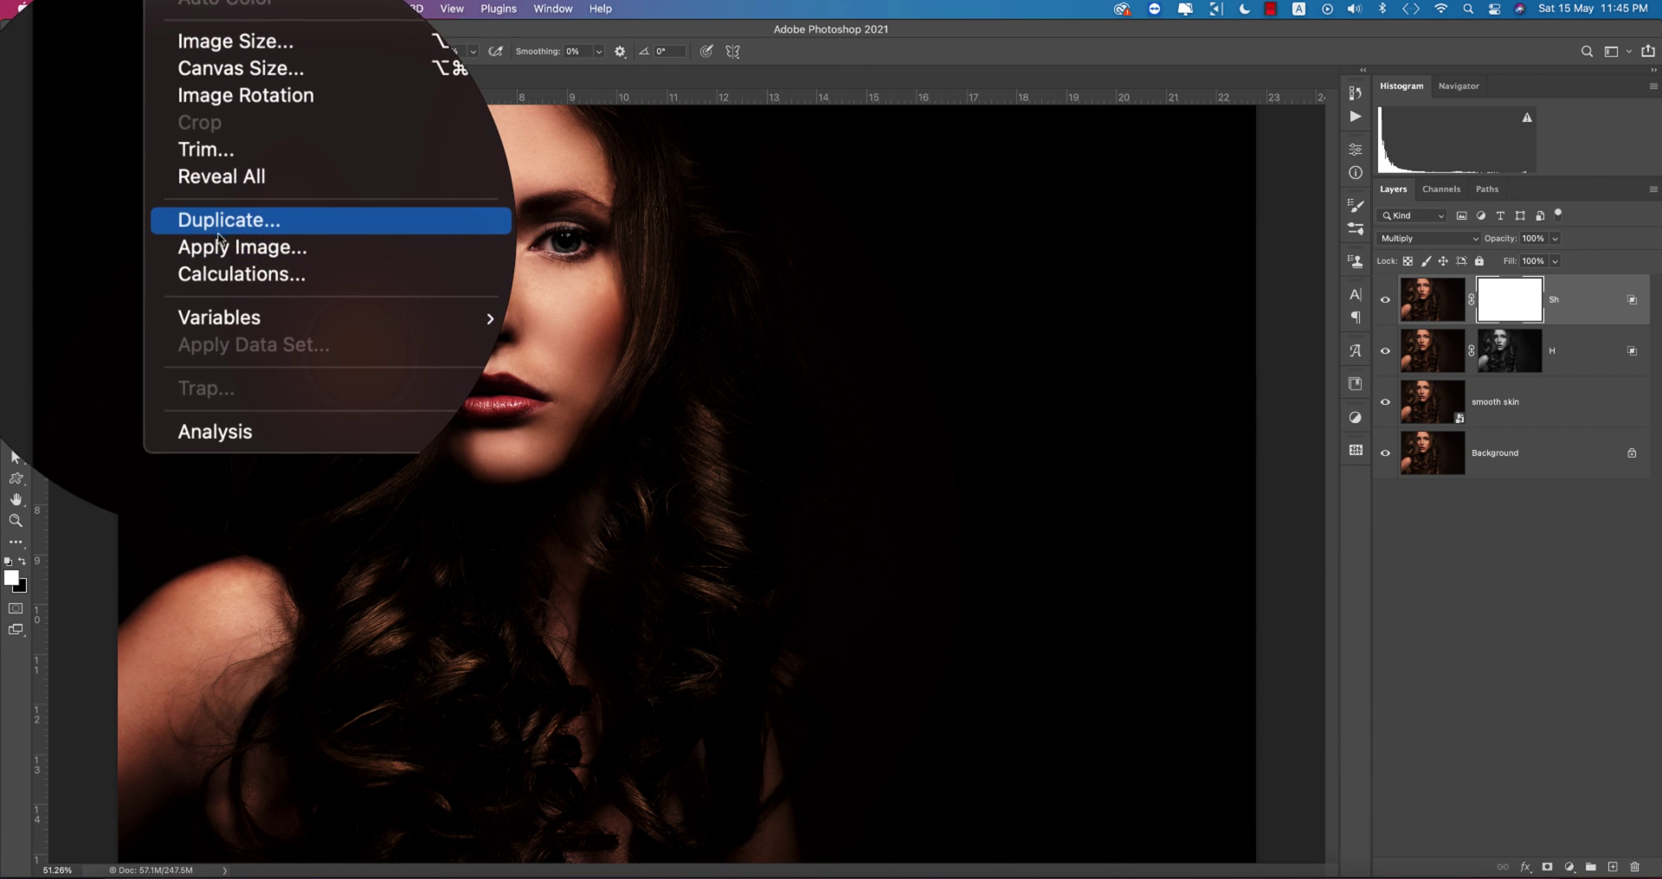
left_click(233, 248)
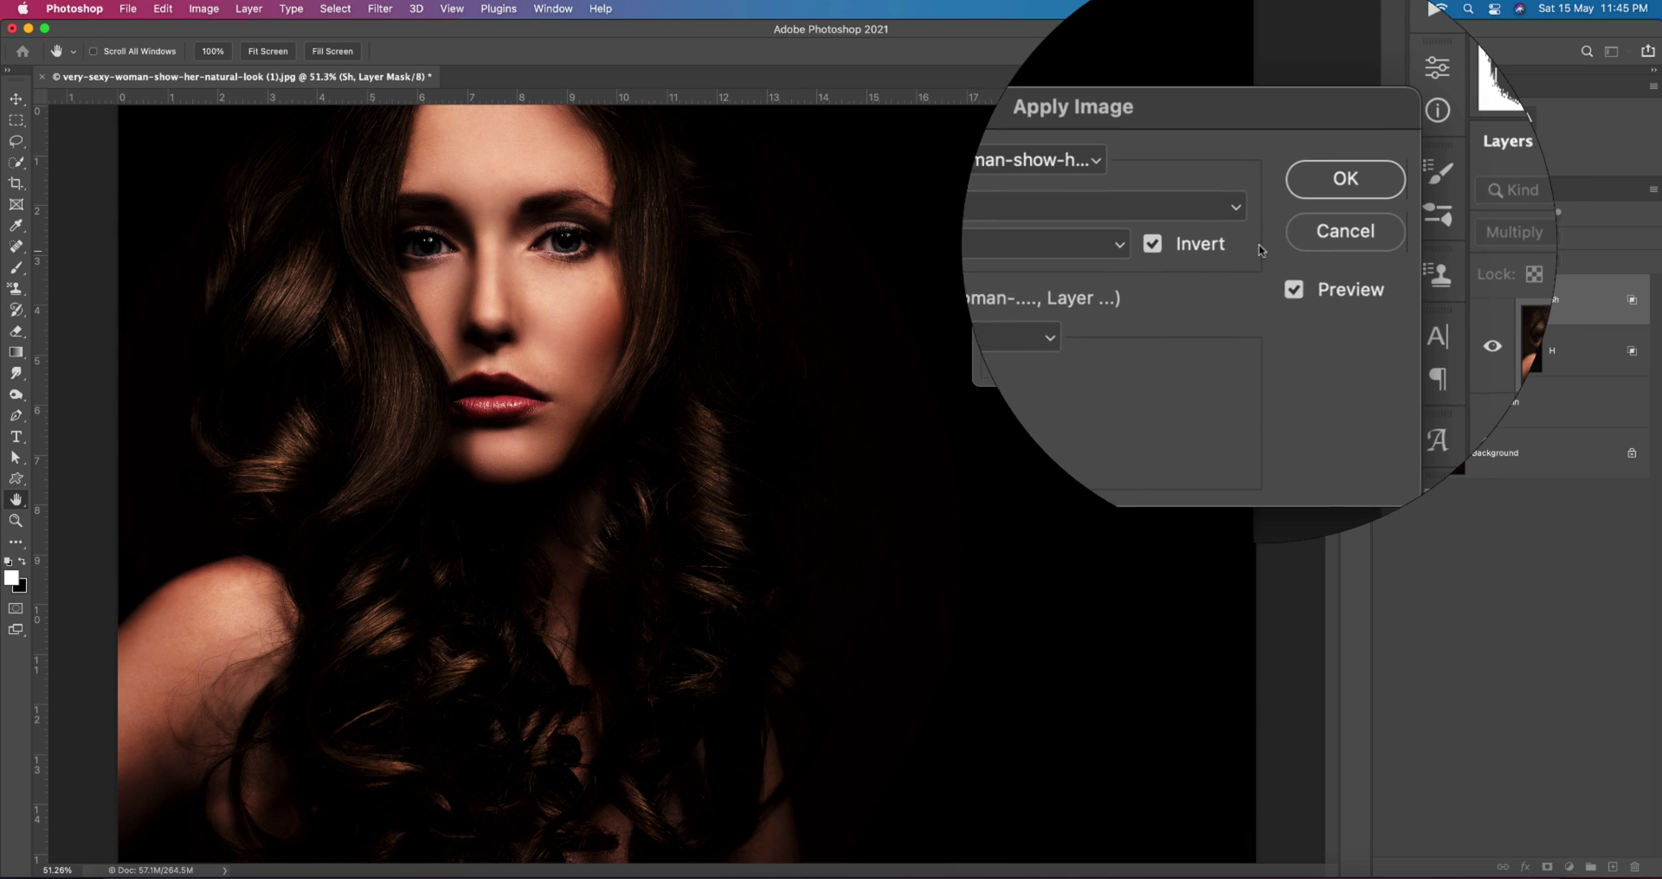
left_click(1355, 172)
key("super+2")
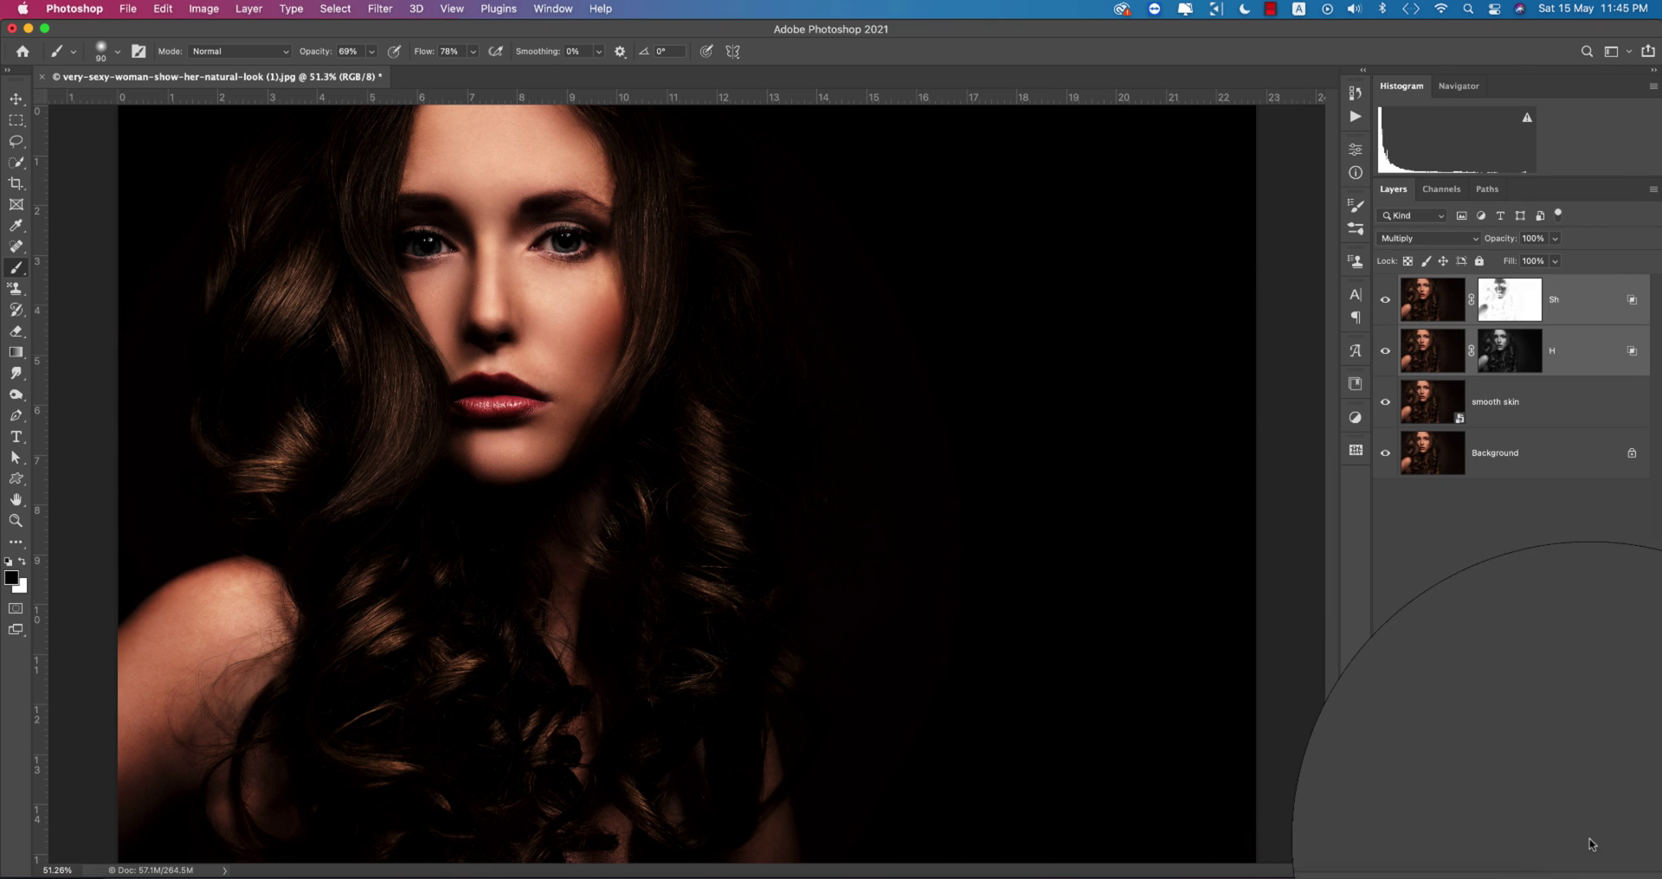
Group the H and Sh layers and name the group "Dodge and burn".
left_click(1591, 868)
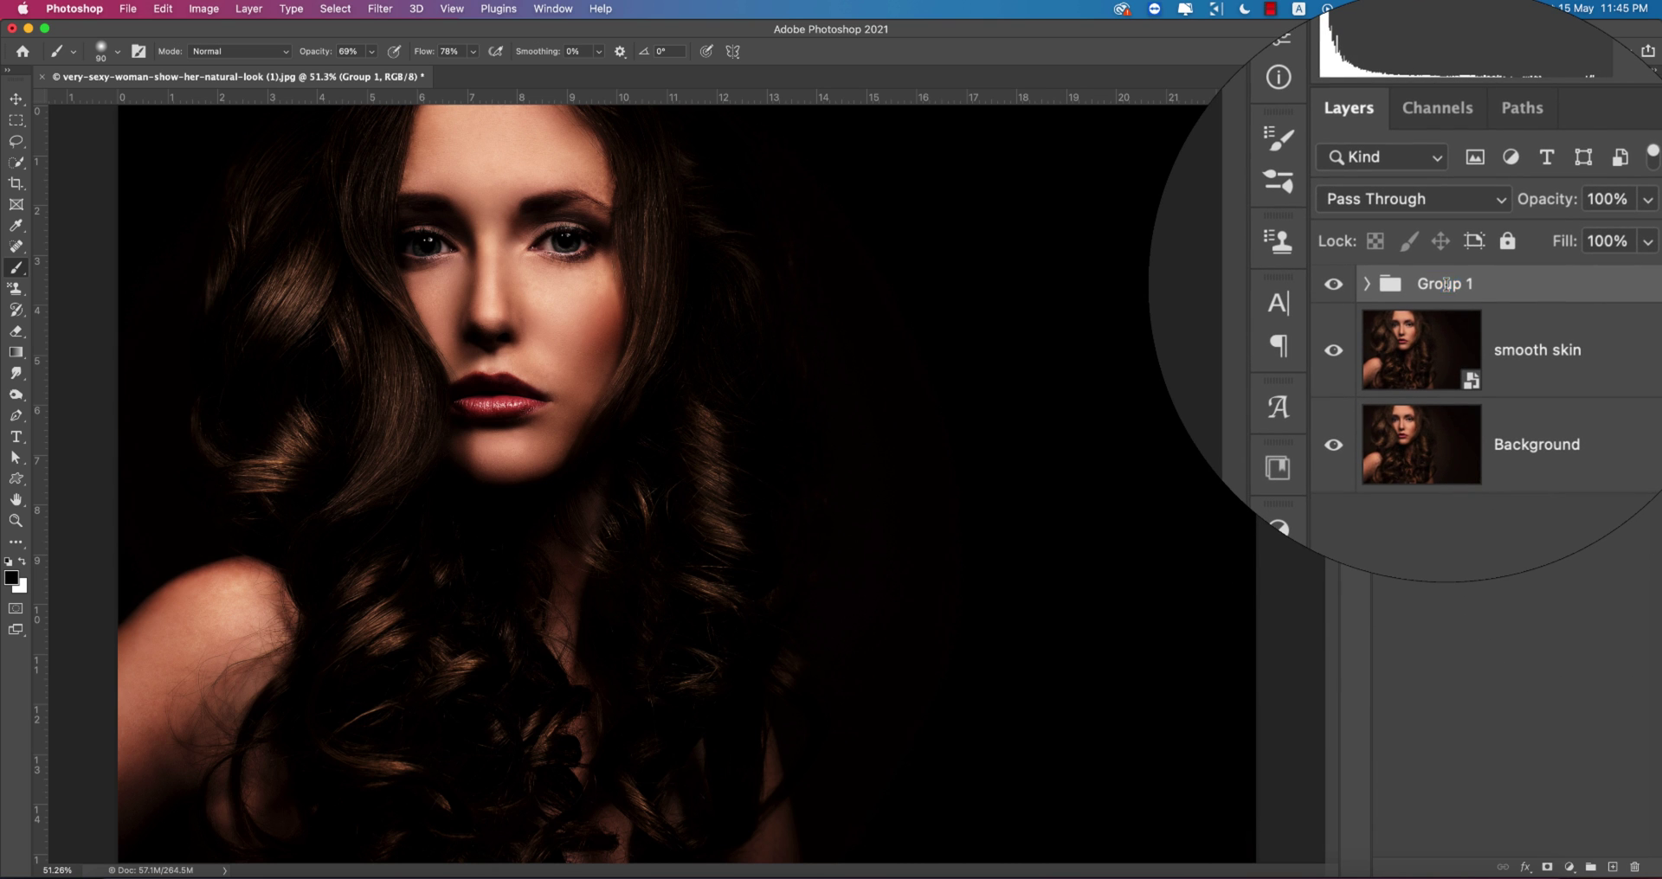
type("Dodge and burn")
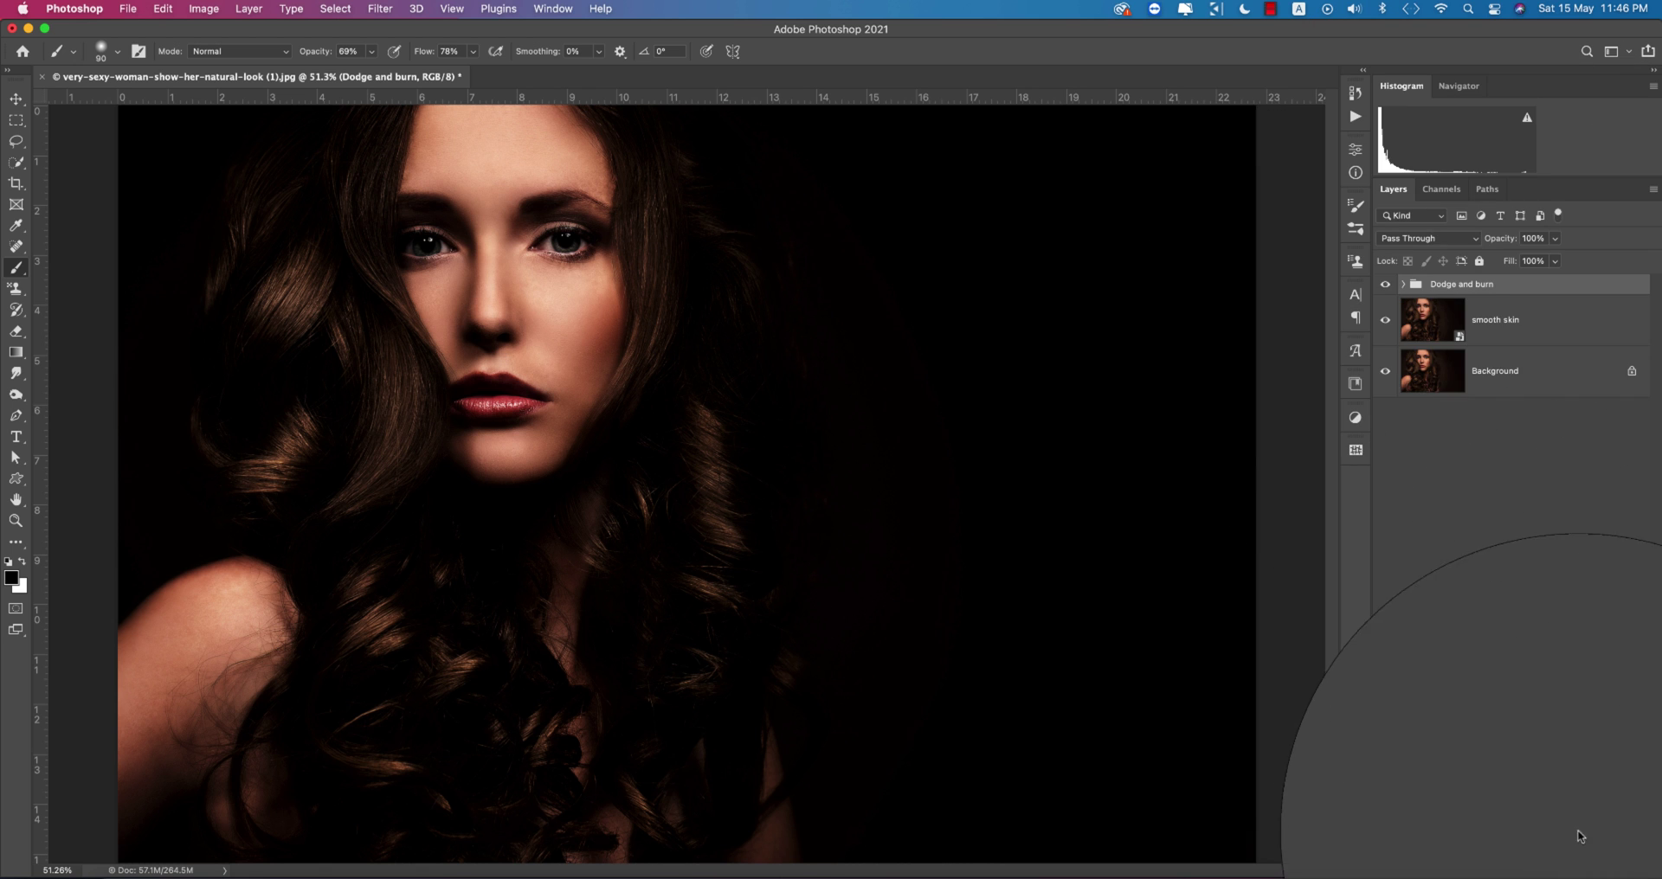
Add a mask to the Dodge and burn group and use Apply Image on it with the merged image, Multiply and Invert disabled.
left_click(1546, 867)
key("x")
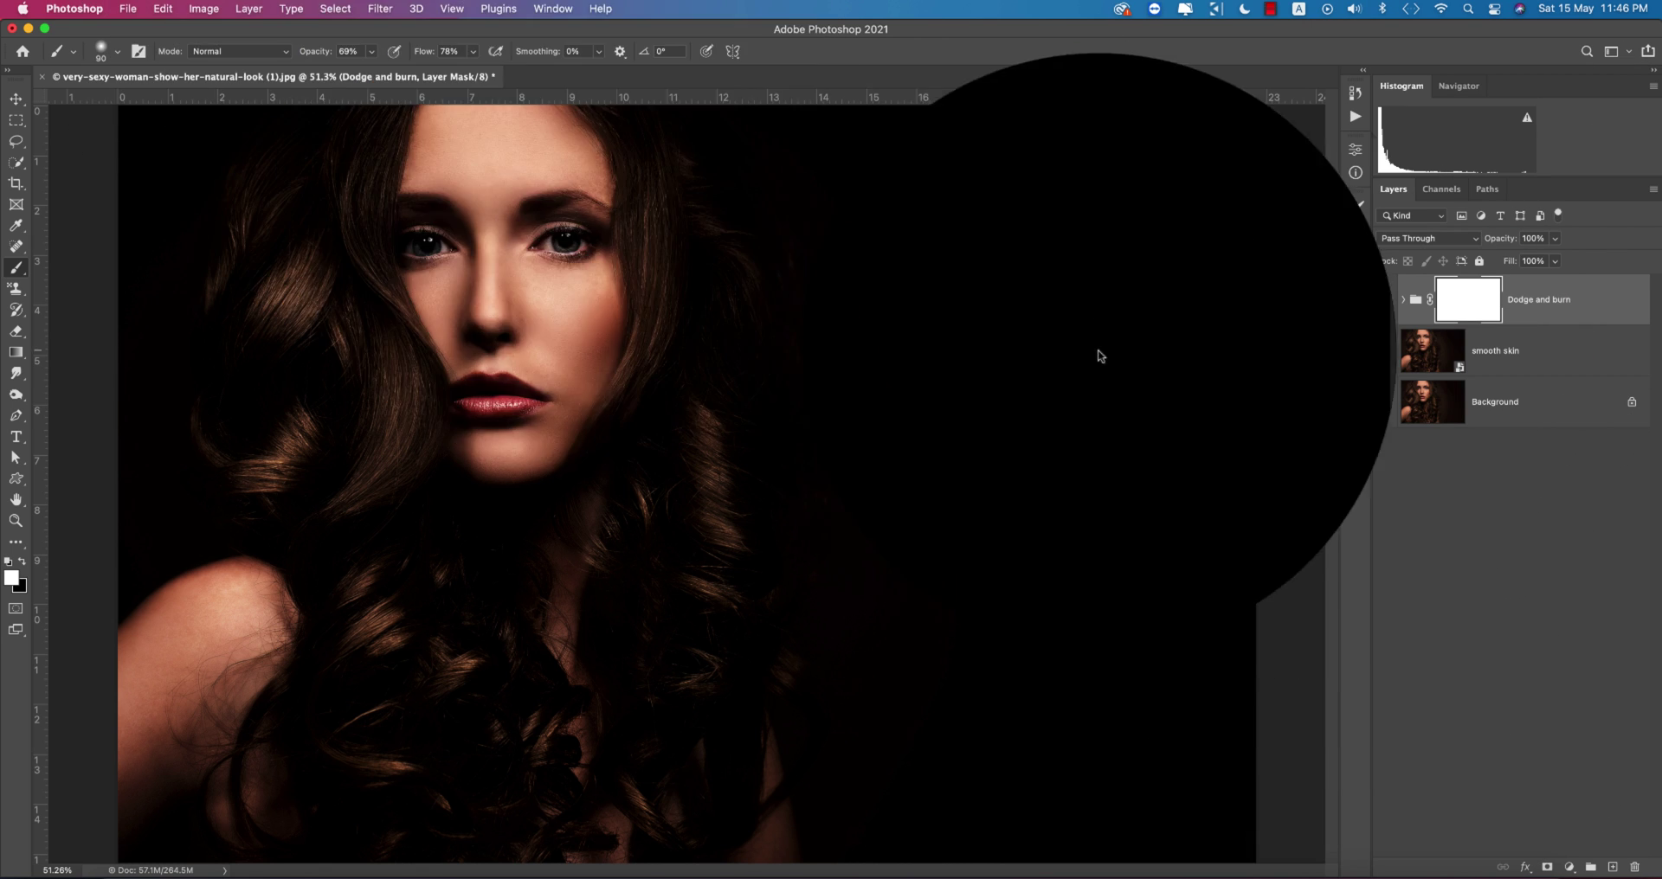
left_click(199, 14)
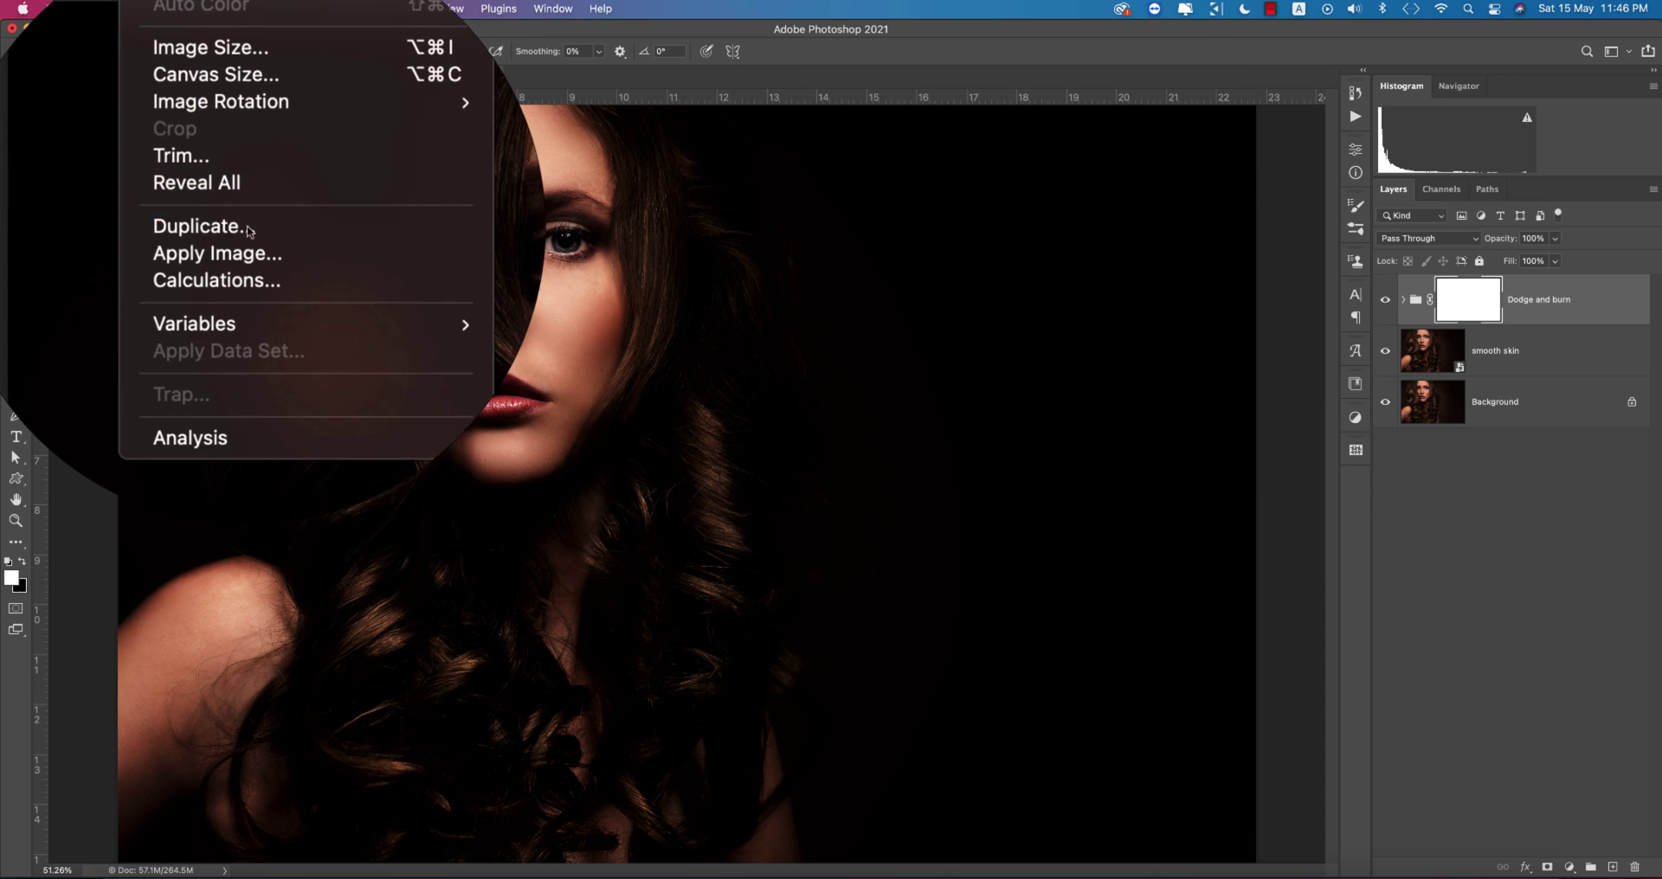
left_click(223, 237)
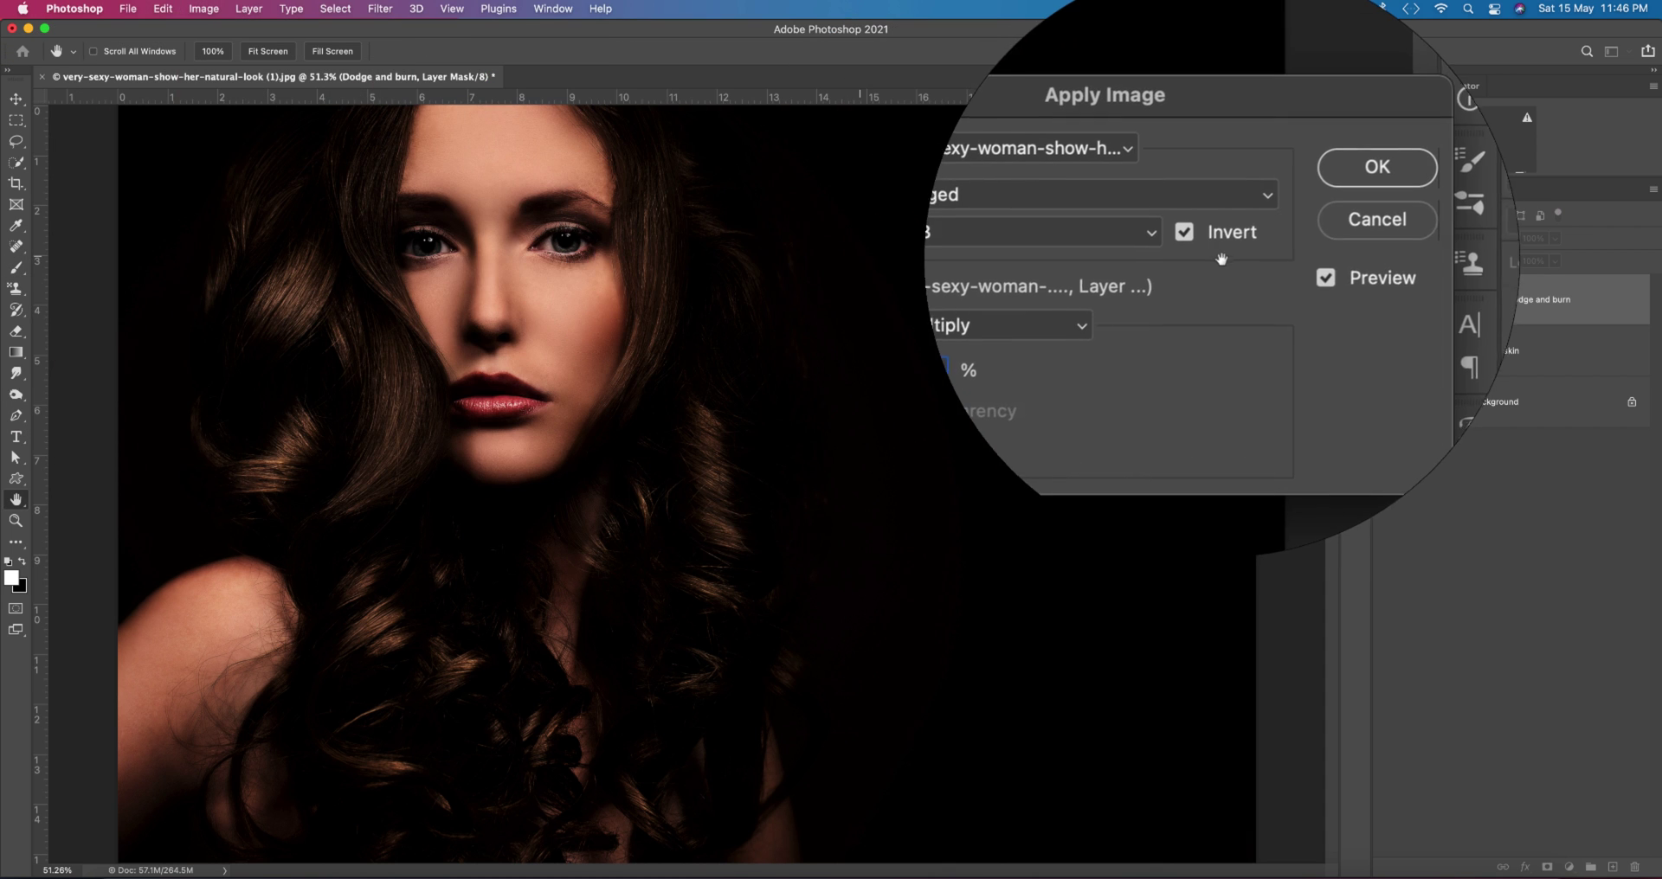
left_click(1199, 244)
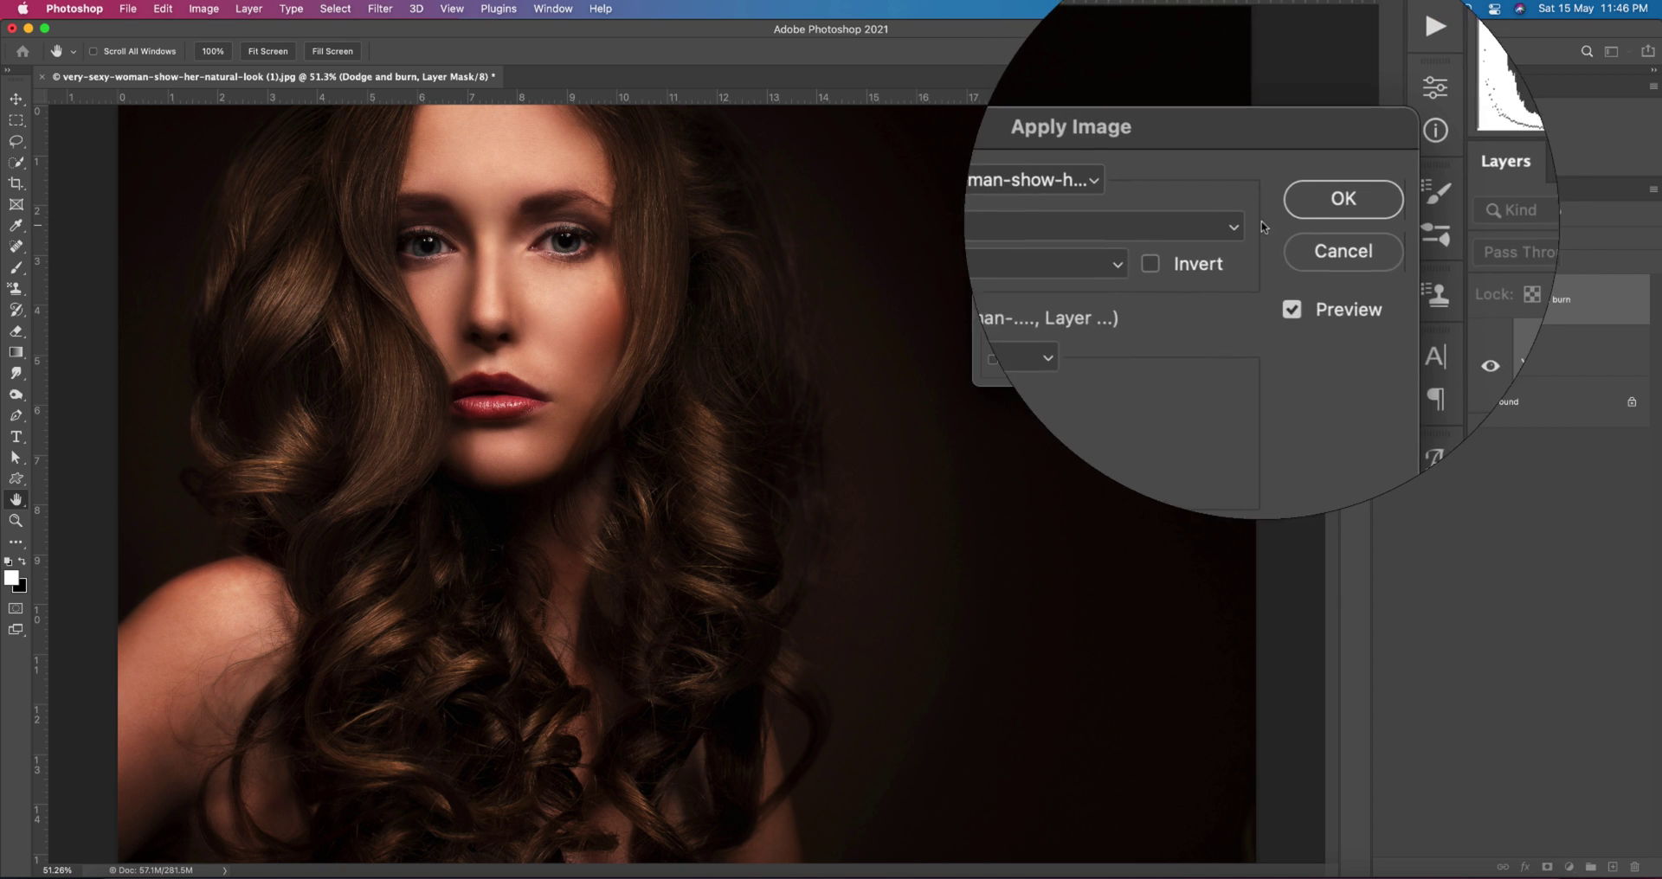
left_click(1390, 178)
key("b")
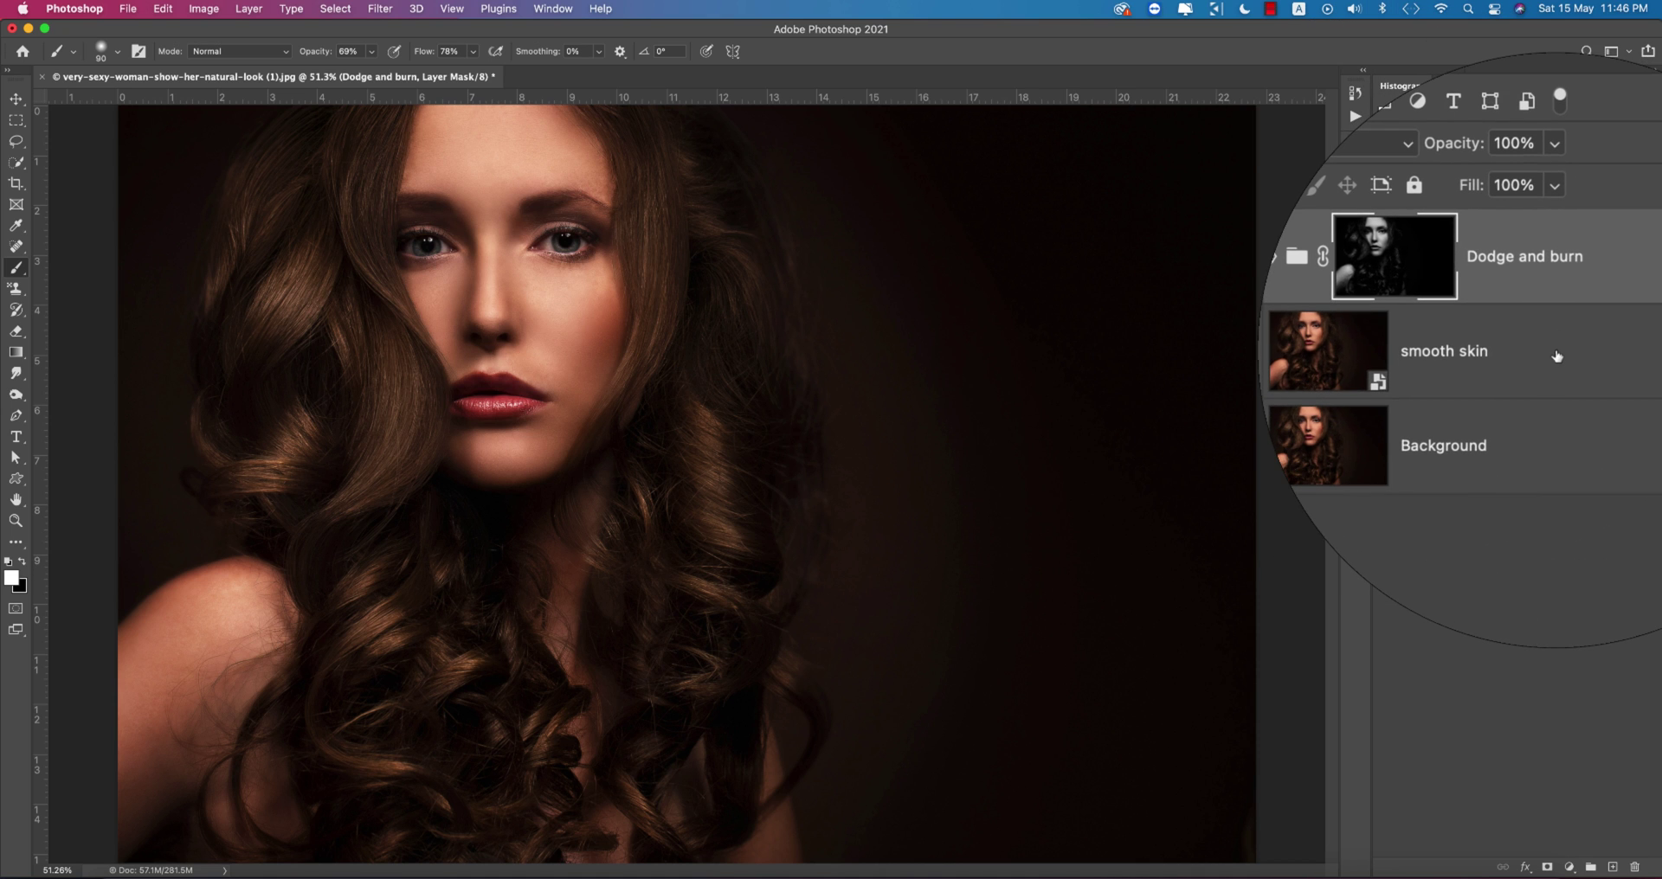
Duplicate the smooth skin layer and convert the copy together with the Dodge and burn group into one smart object.
left_click(1557, 356)
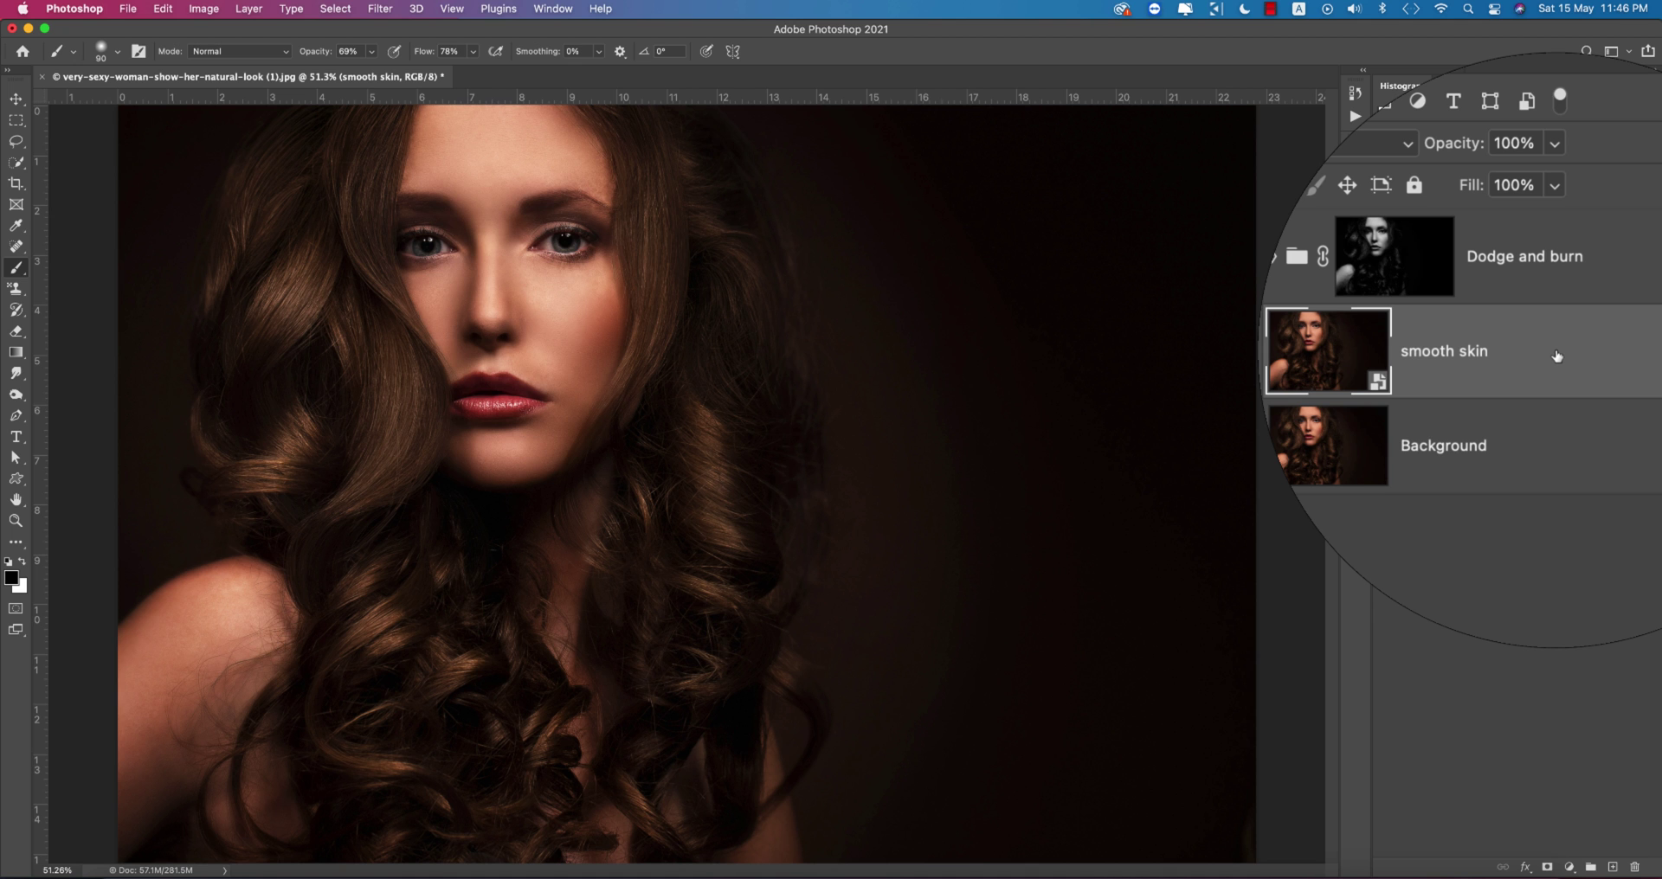
key("super+j")
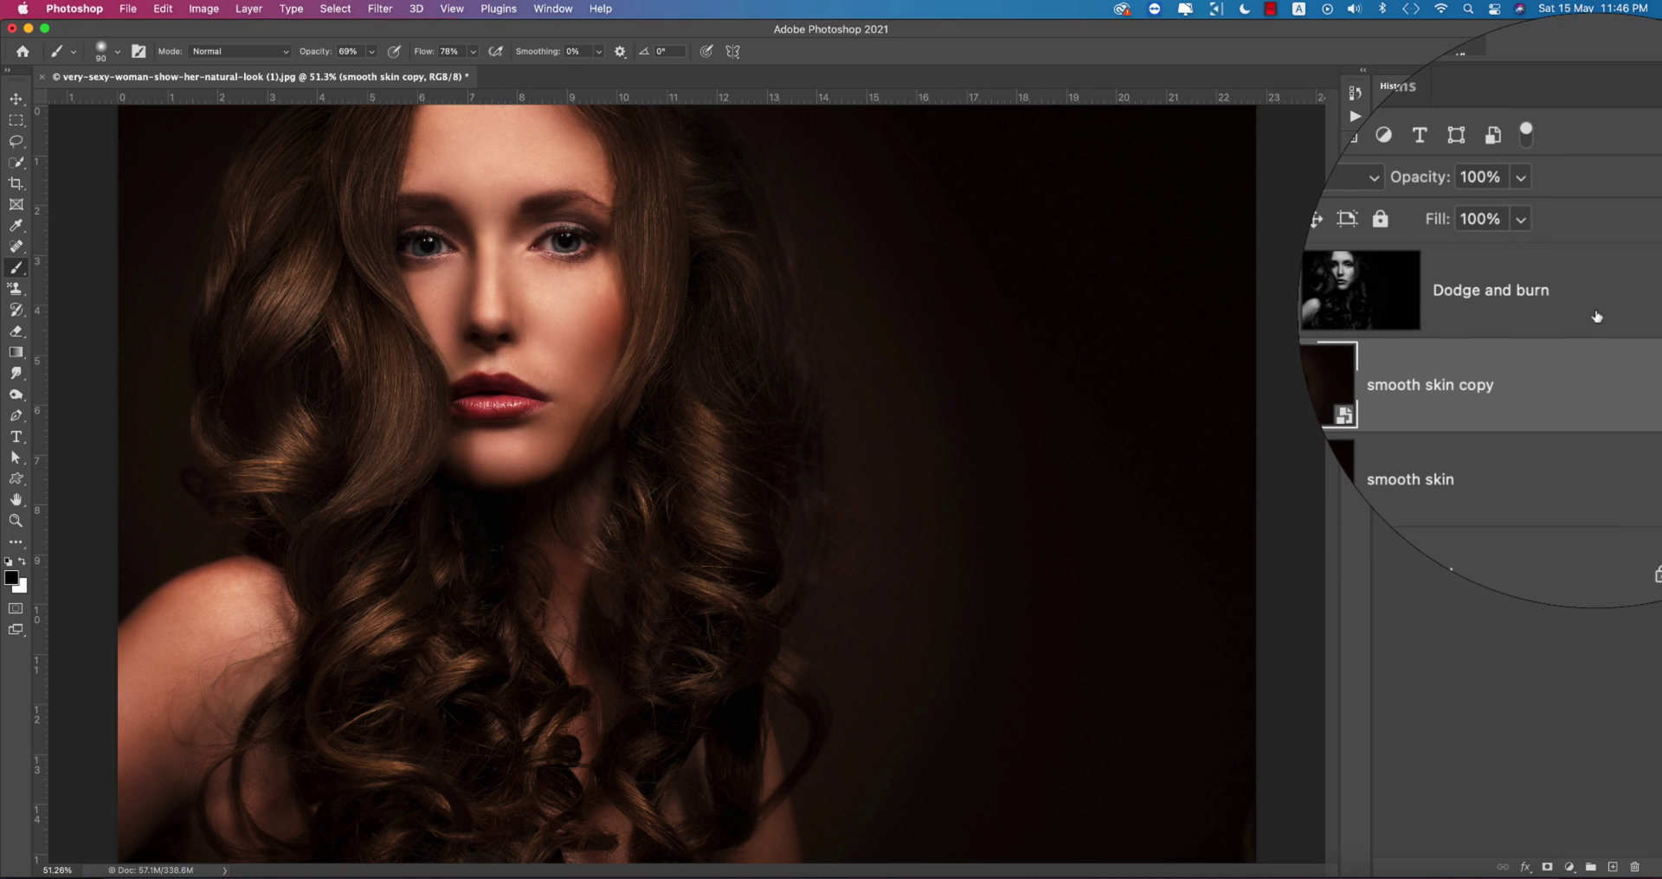
left_click(1598, 311)
right_click(1598, 312)
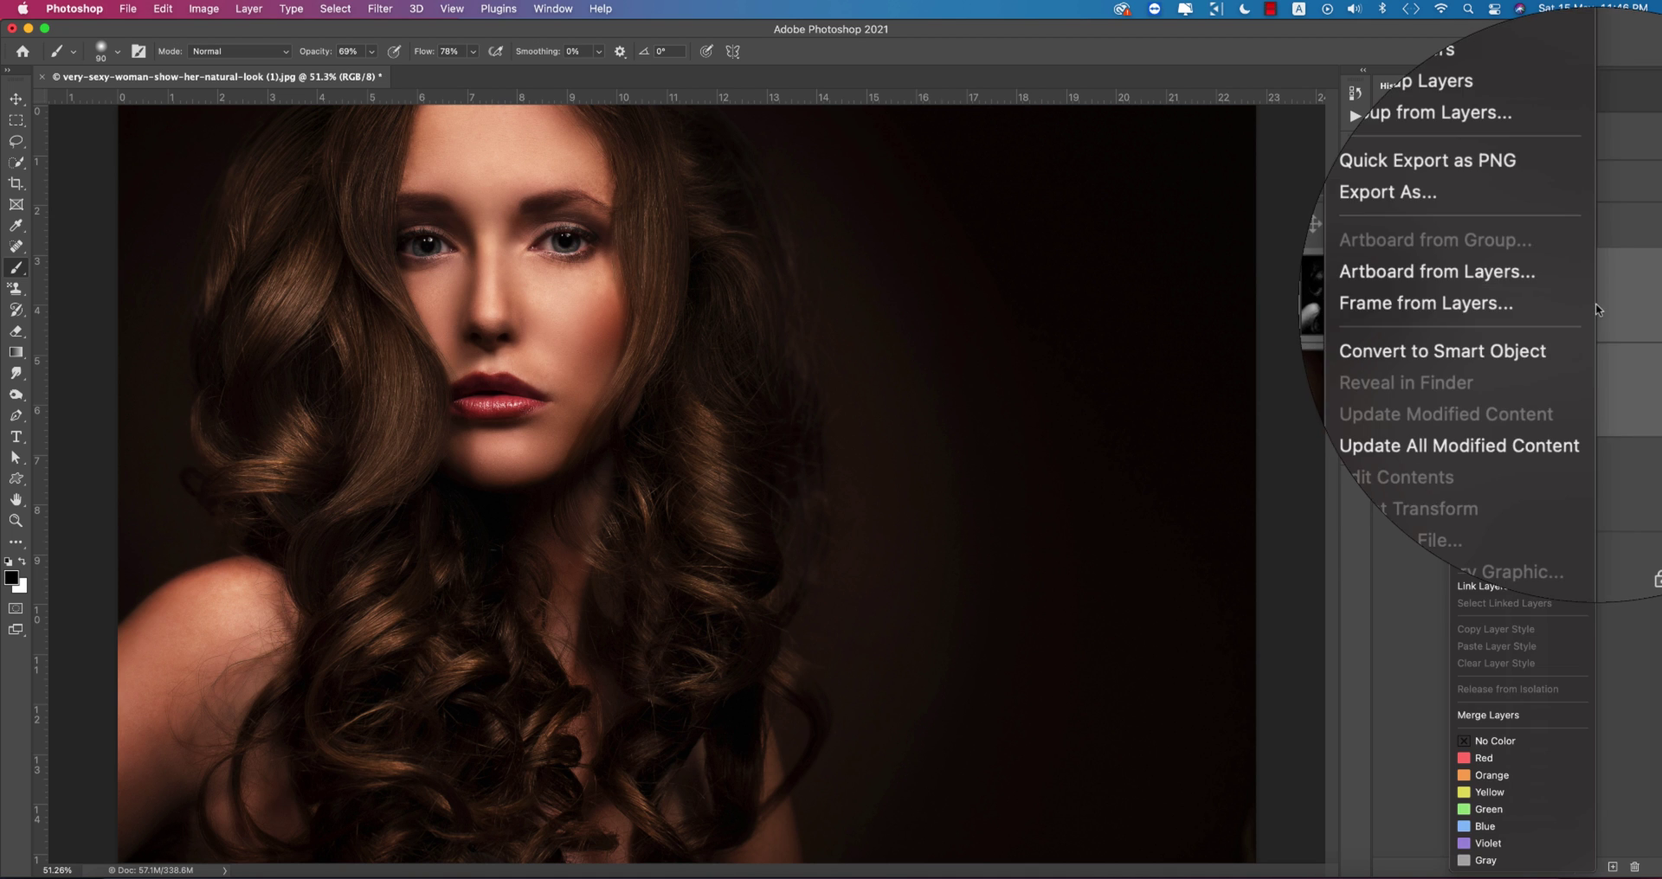
left_click(1525, 332)
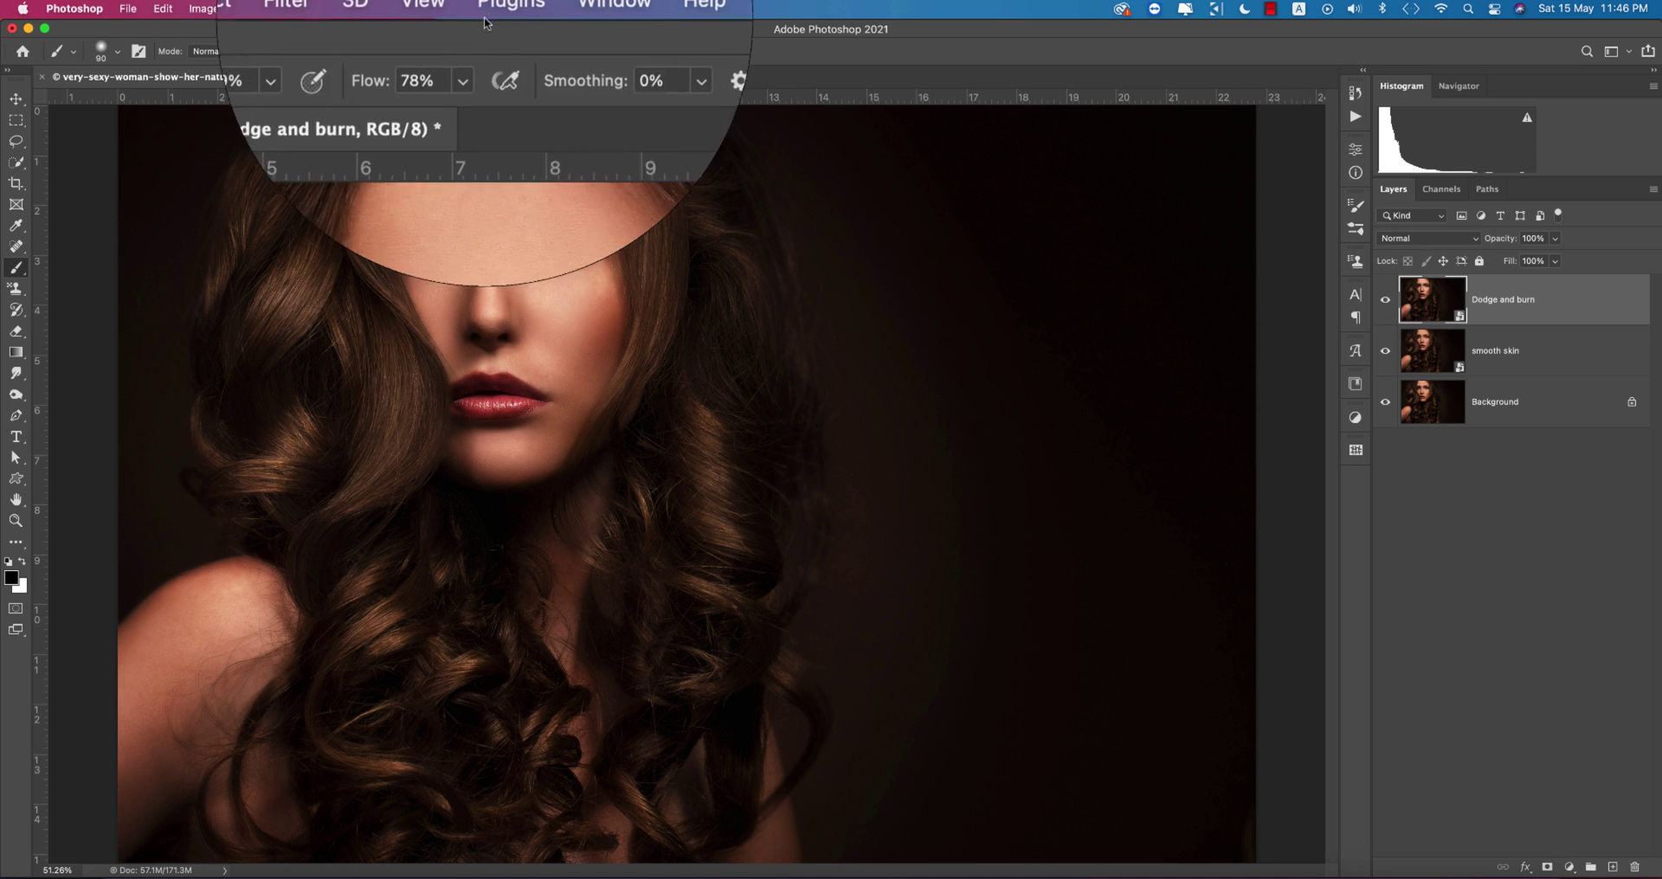
Open the Camera Raw Filter on the Dodge and burn smart object with Temperature -6, Exposure +0.35, Contrast +4, Shadows +28 and Whites +11.
left_click(380, 9)
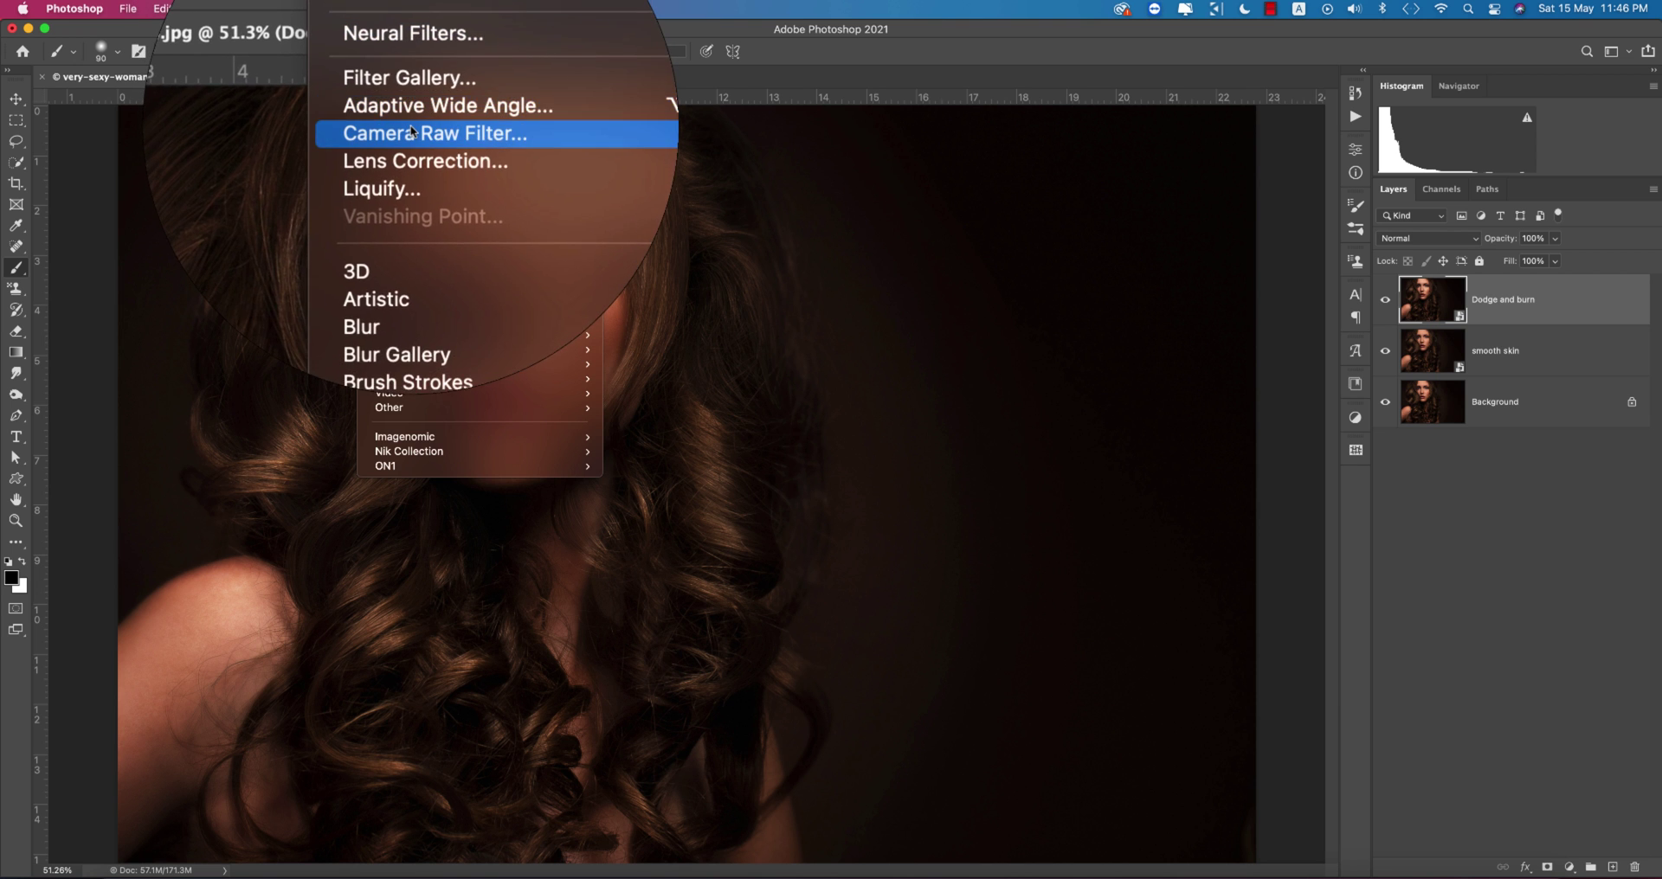
left_click(645, 166)
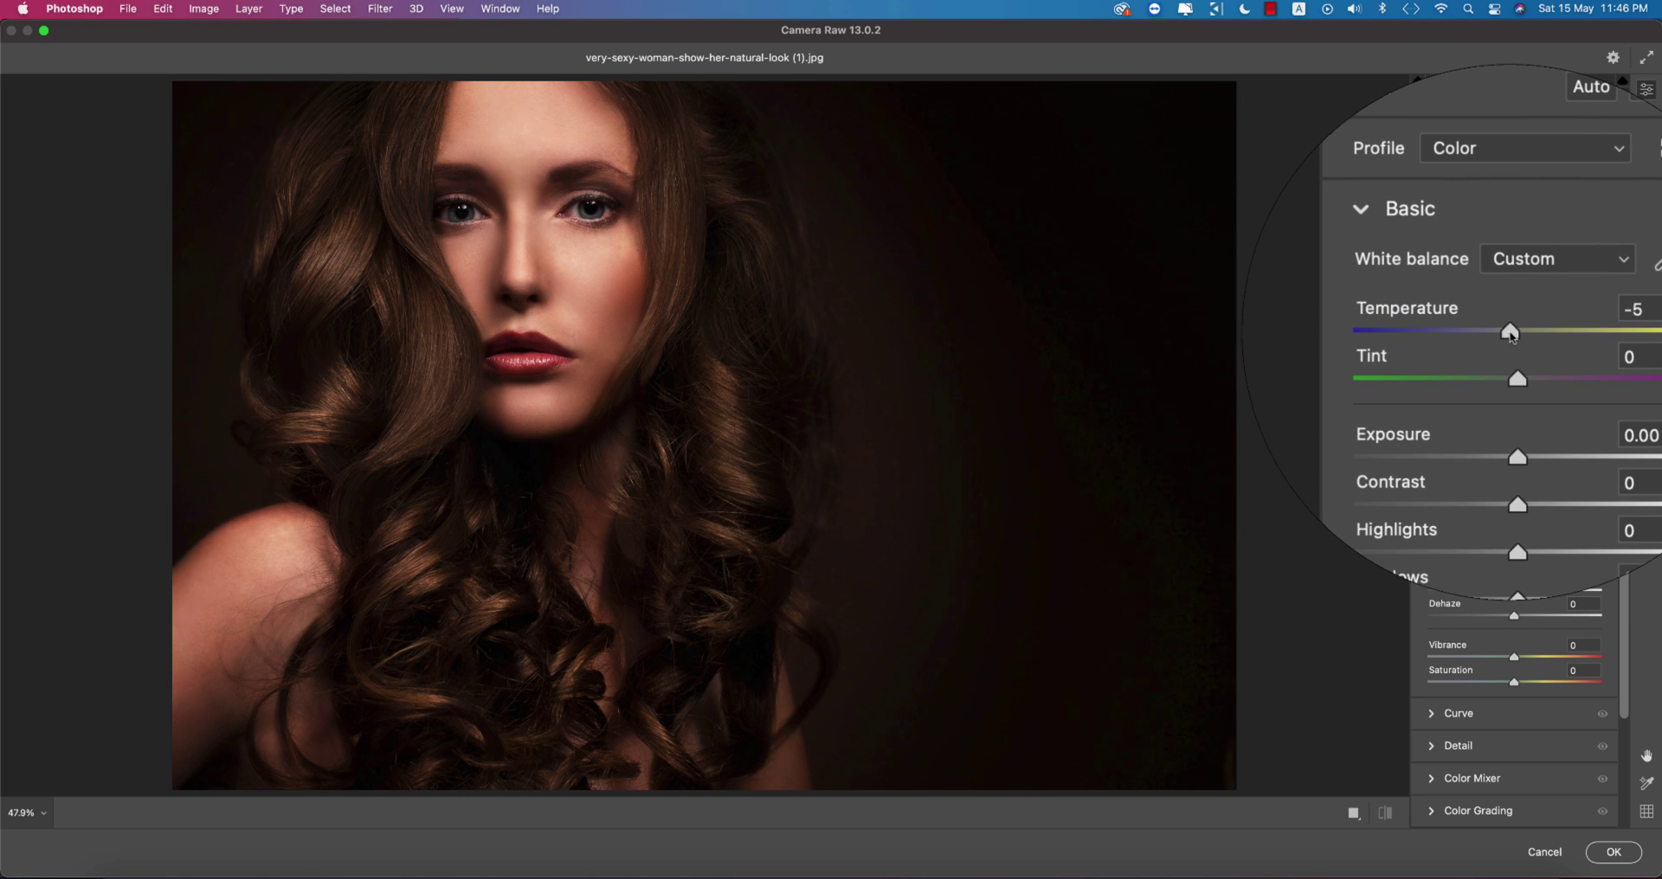
left_click(1510, 334)
left_click_drag(1515, 400, 1519, 400)
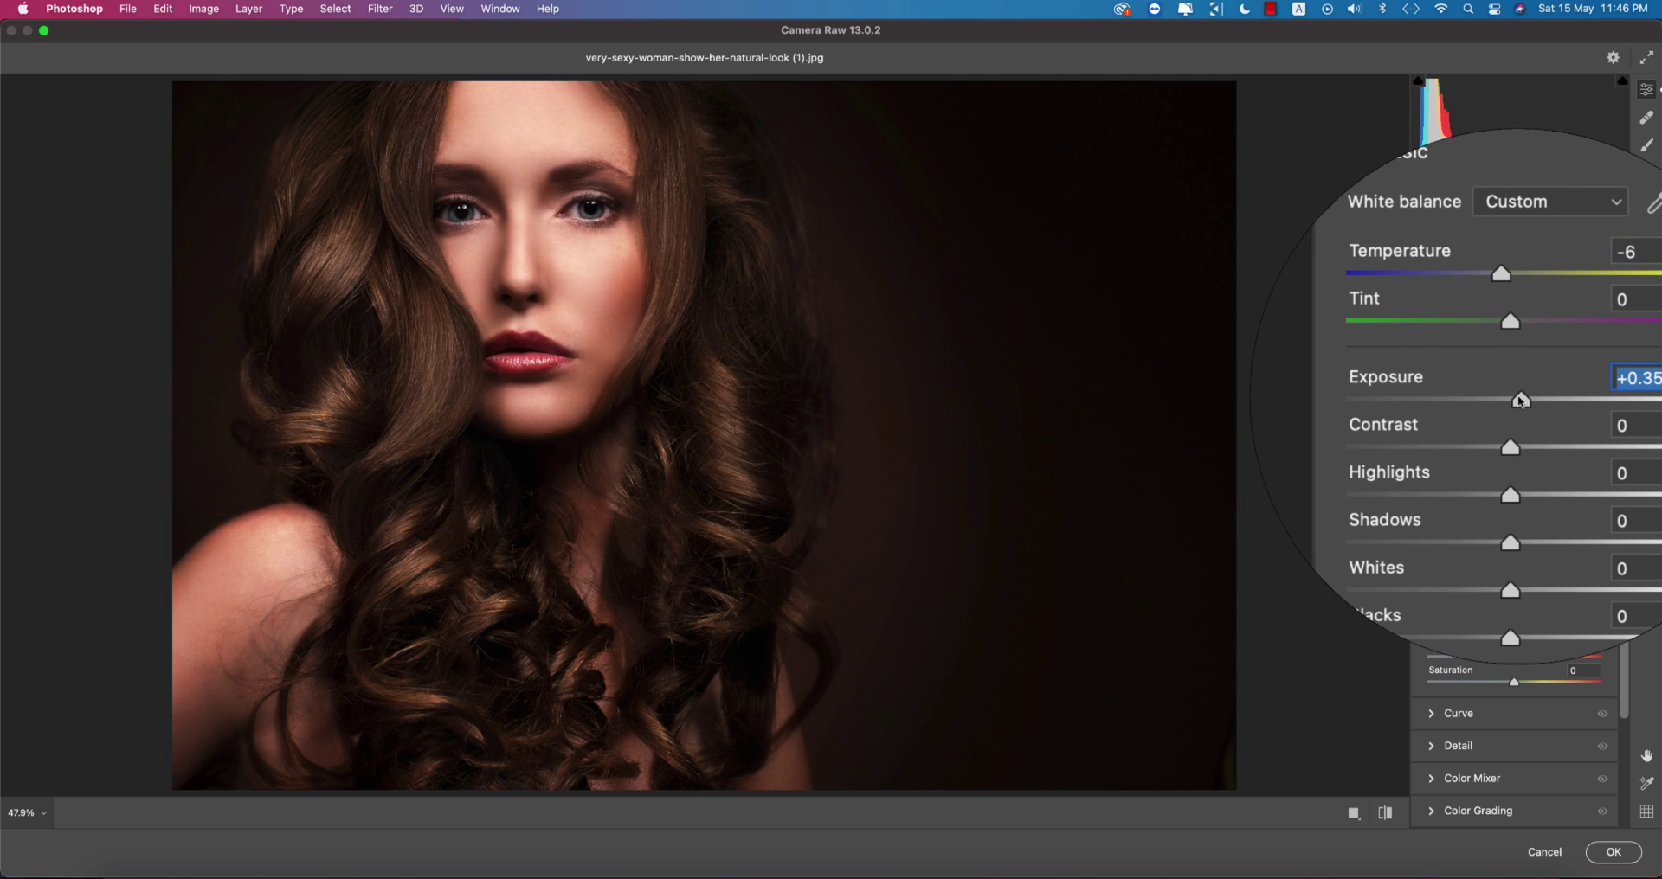
left_click_drag(1515, 424, 1519, 425)
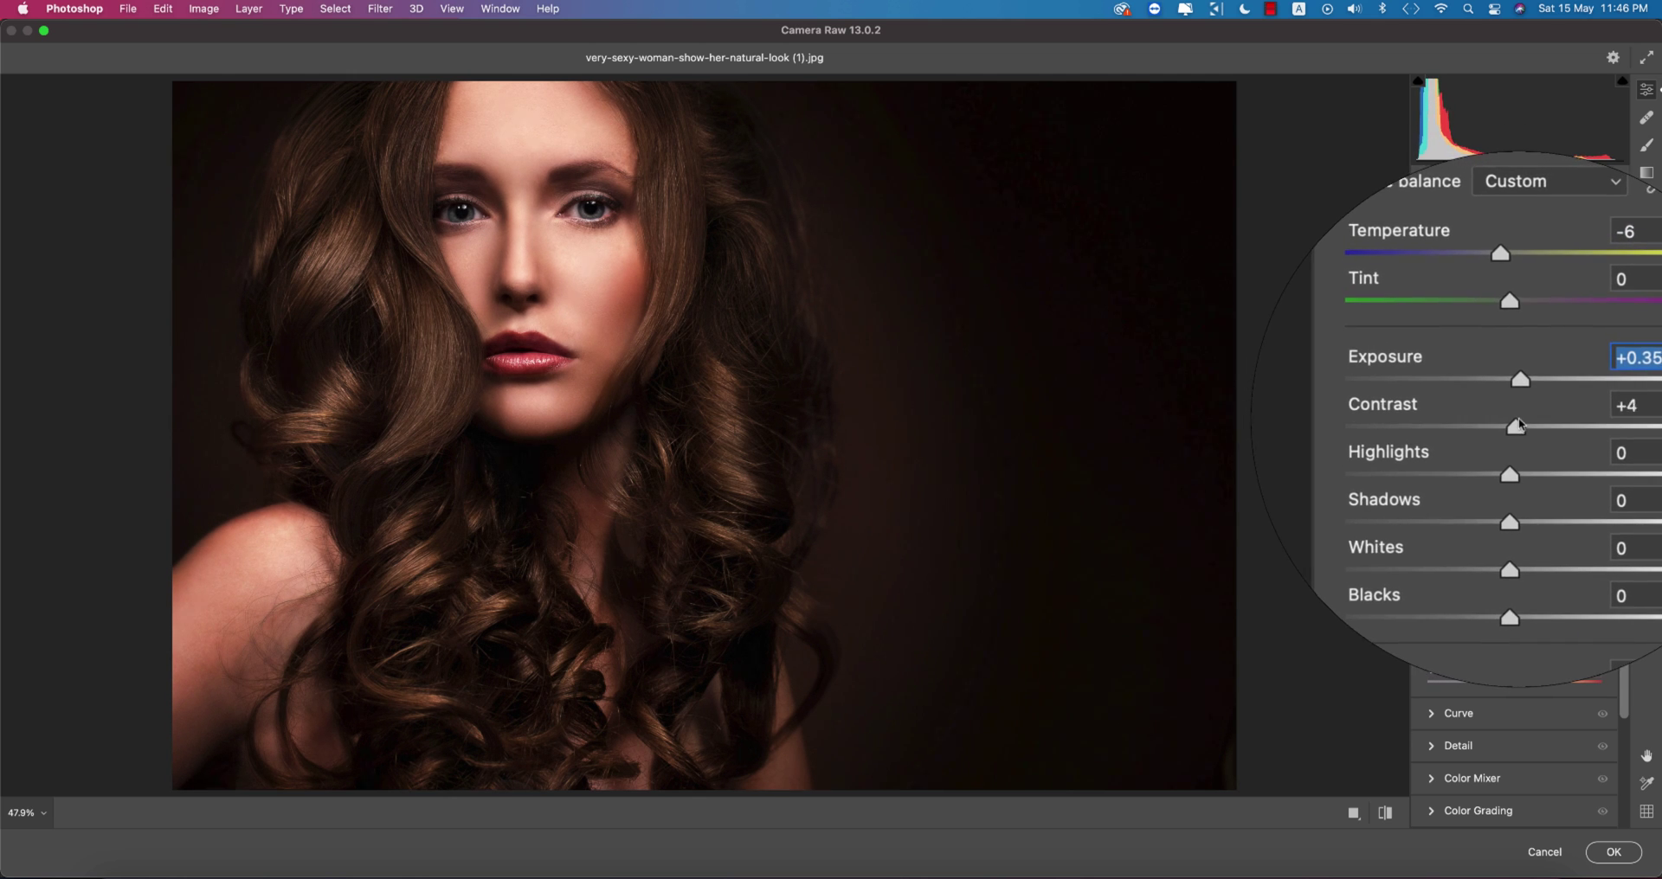
left_click_drag(1517, 478, 1544, 478)
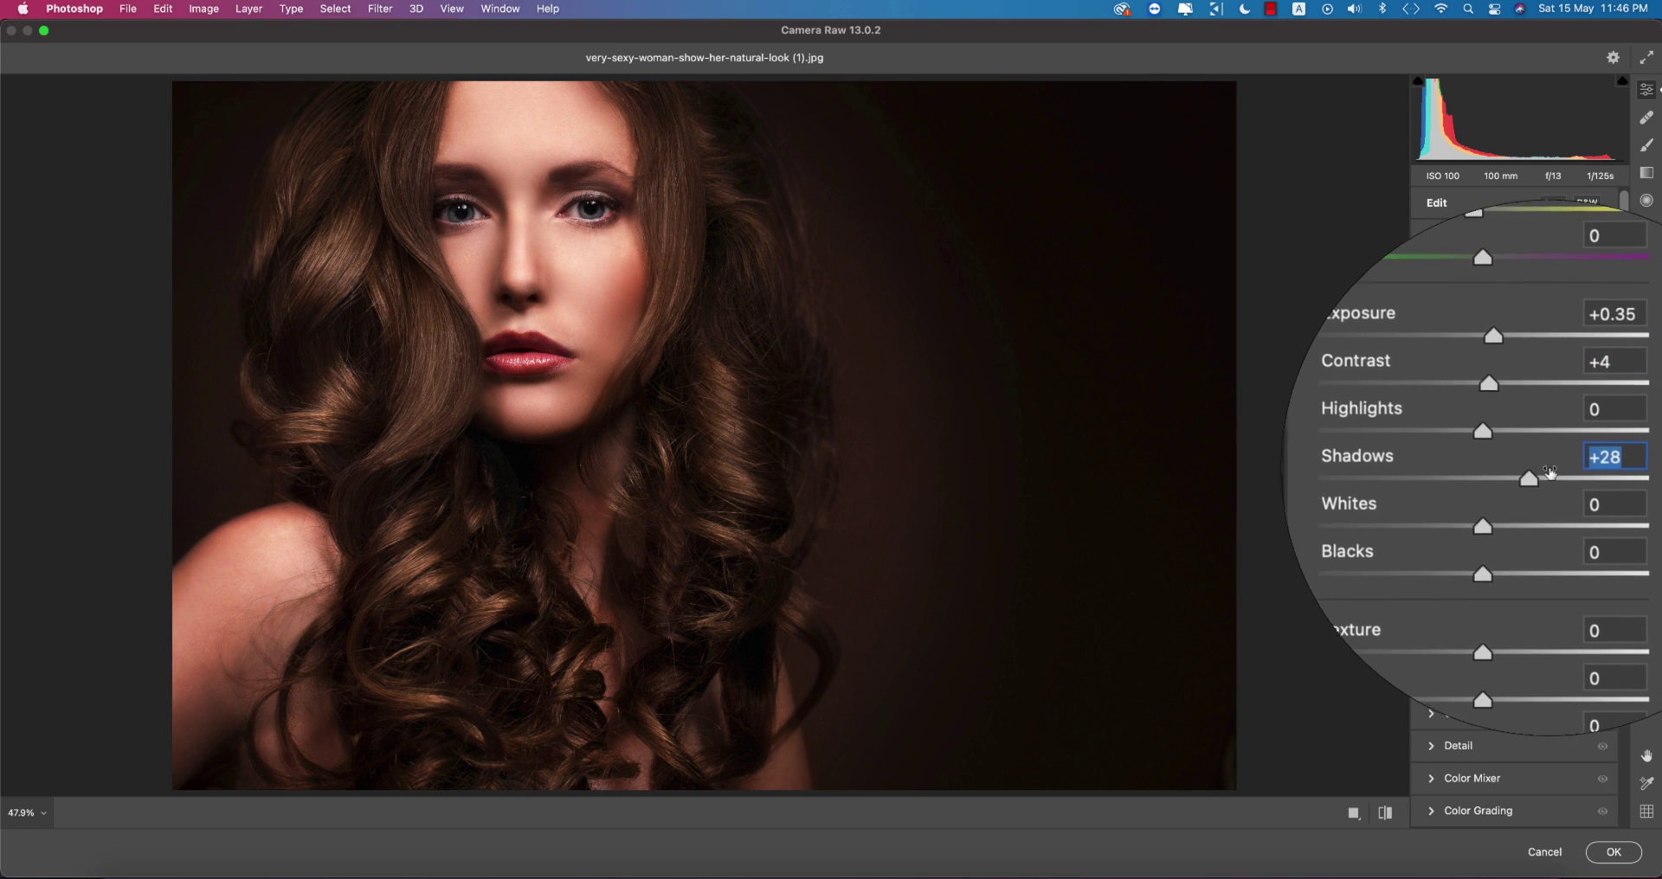
left_click_drag(1516, 509, 1525, 505)
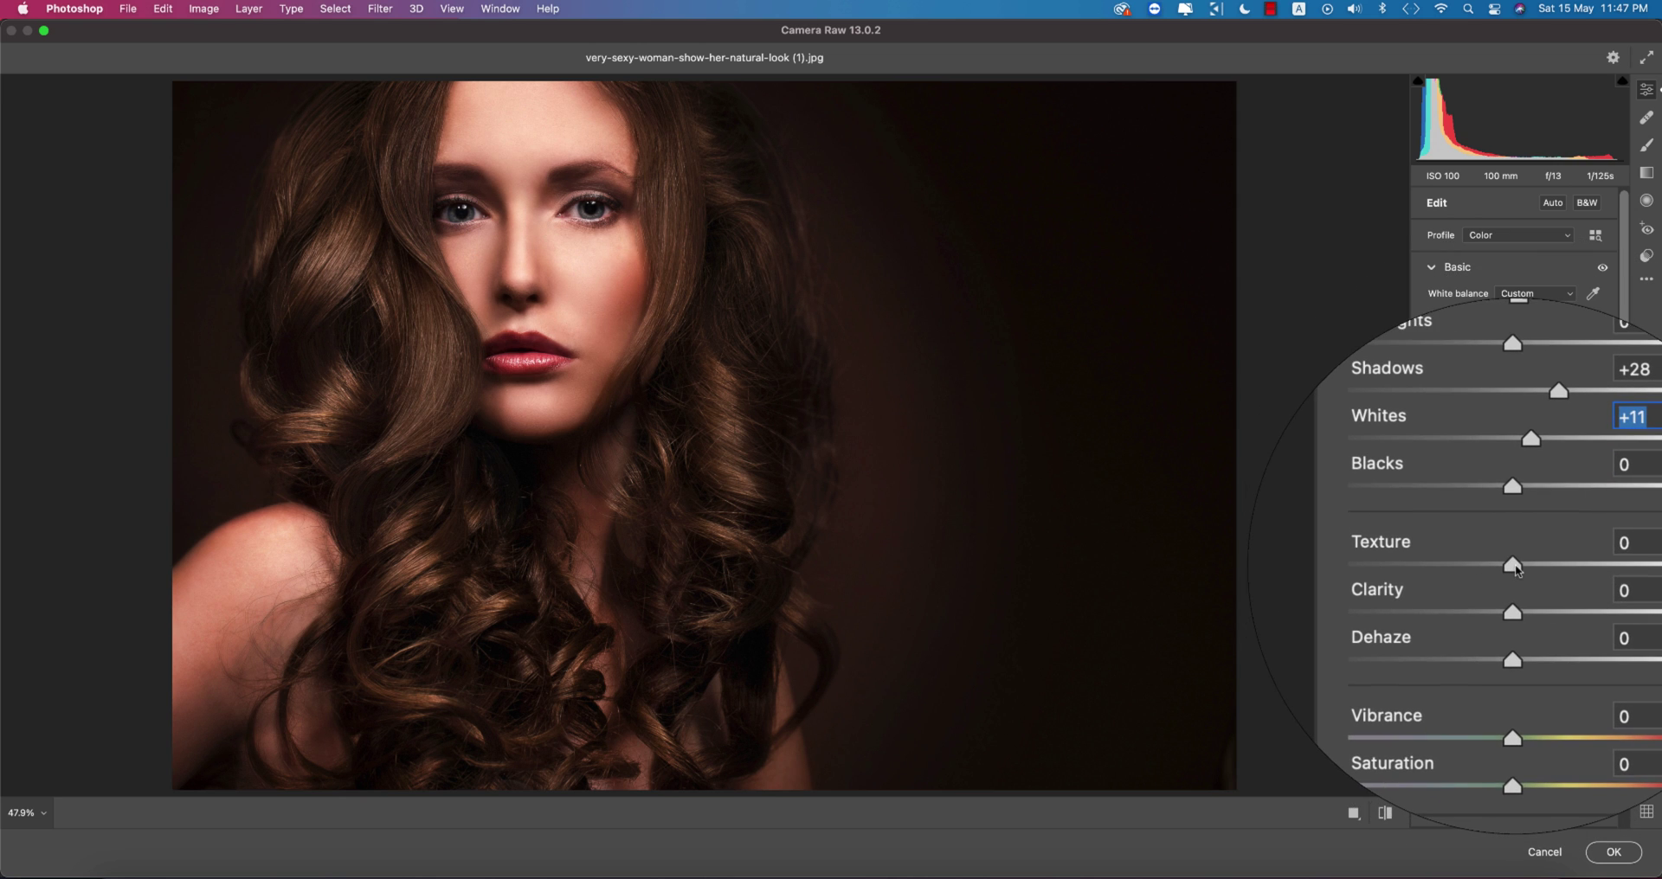
Check the cheek's skin texture up close, lower the overall Saturation slightly and set the Temperature to -9.
left_click(630, 289)
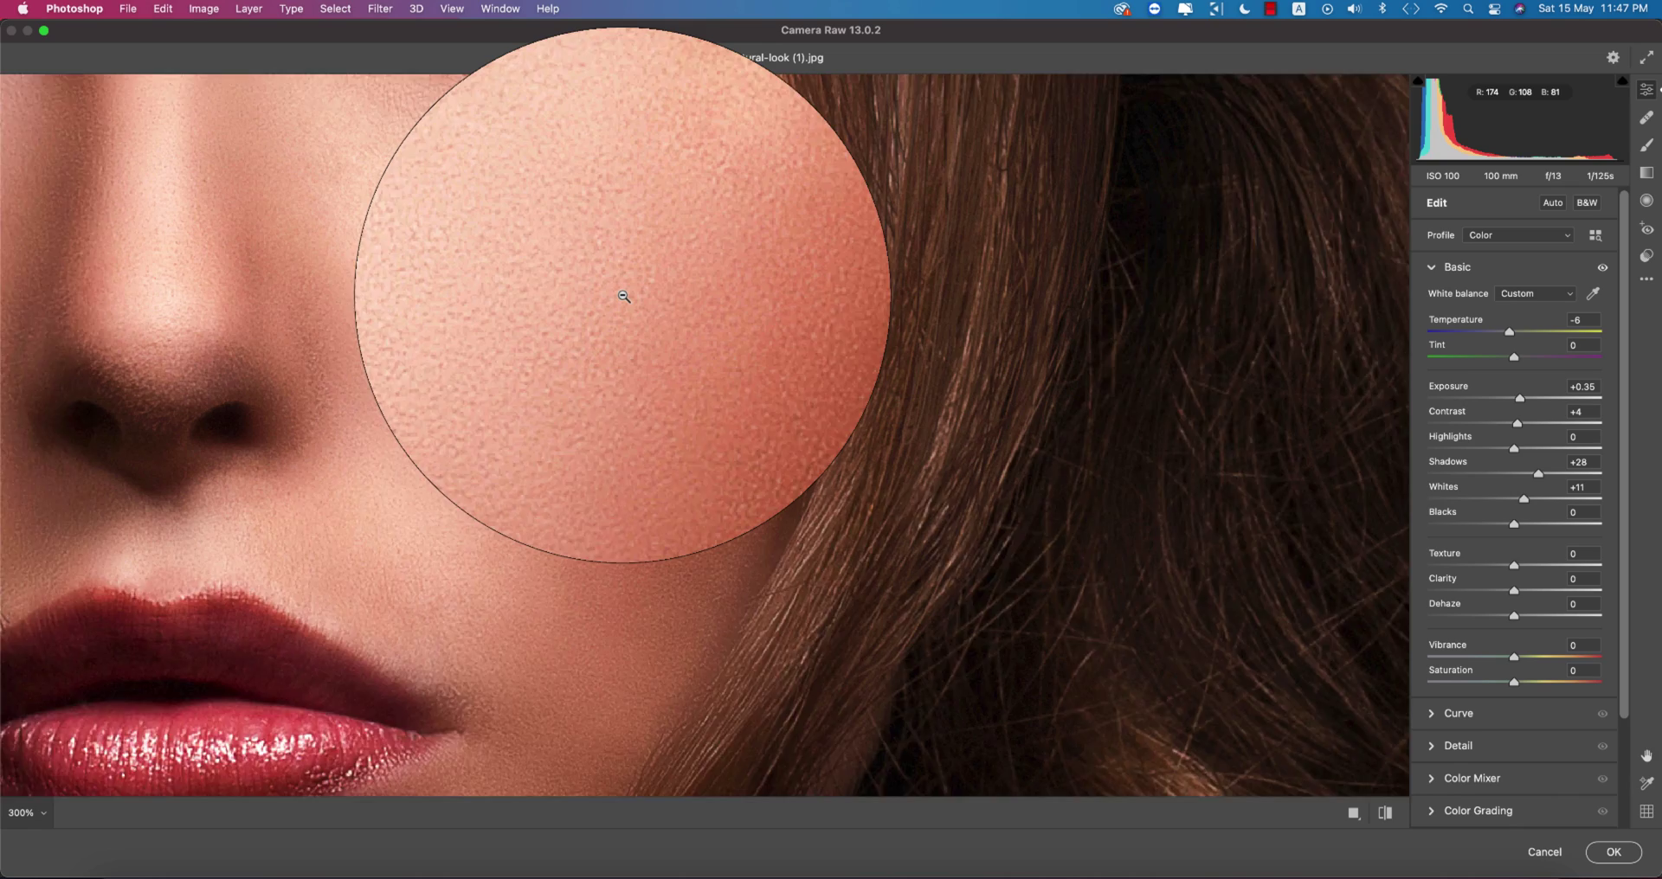
left_click(623, 296)
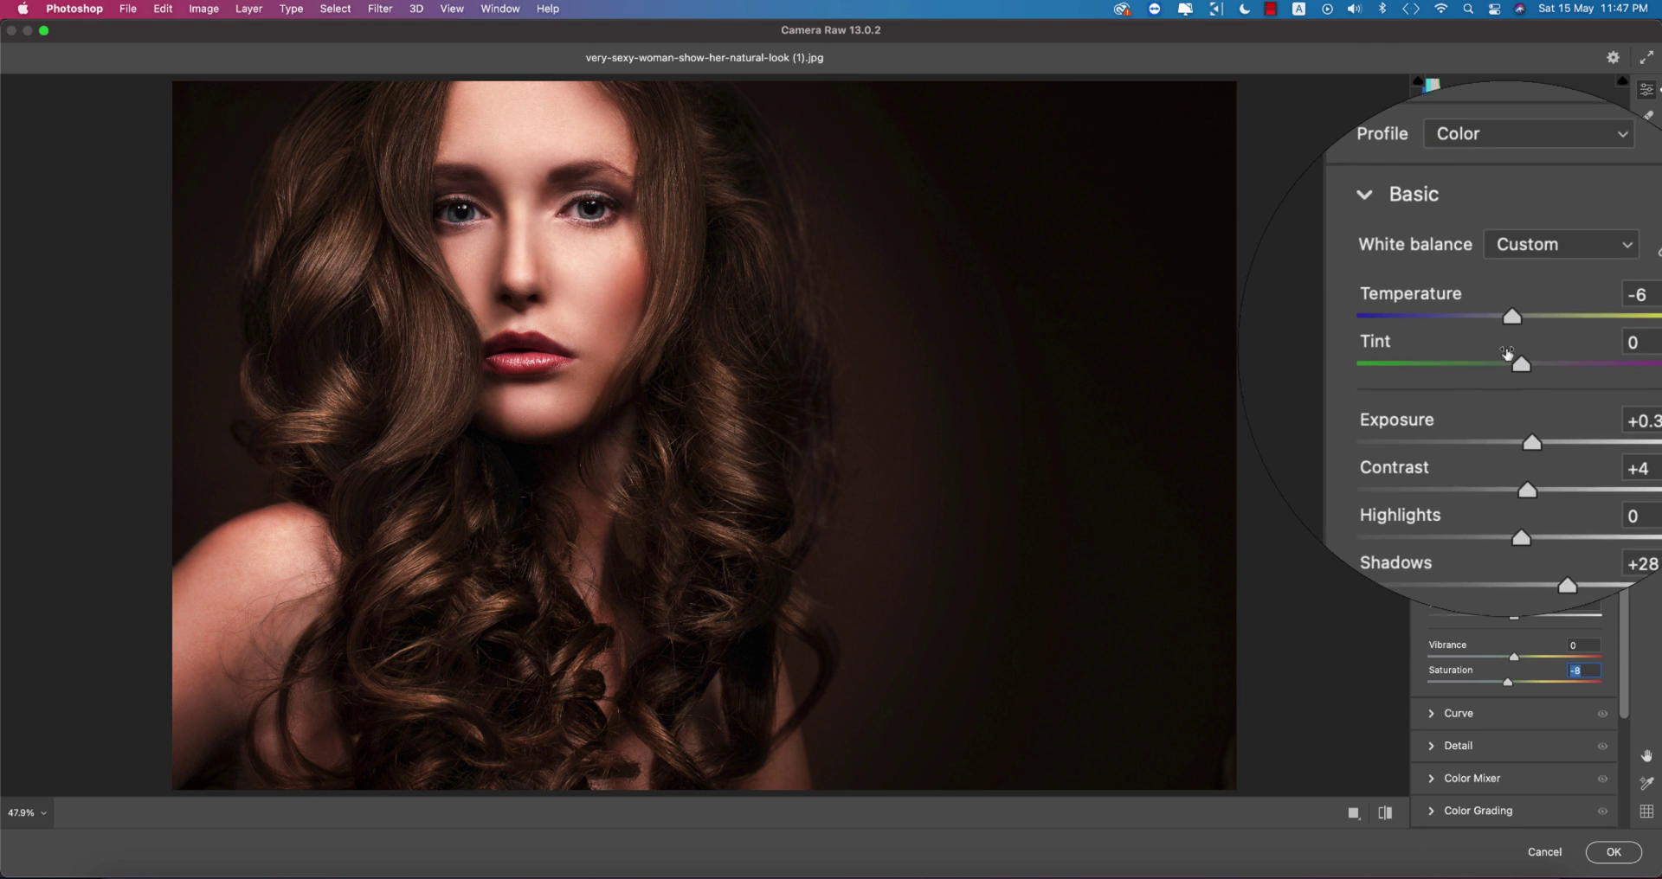
left_click_drag(1509, 336, 1505, 336)
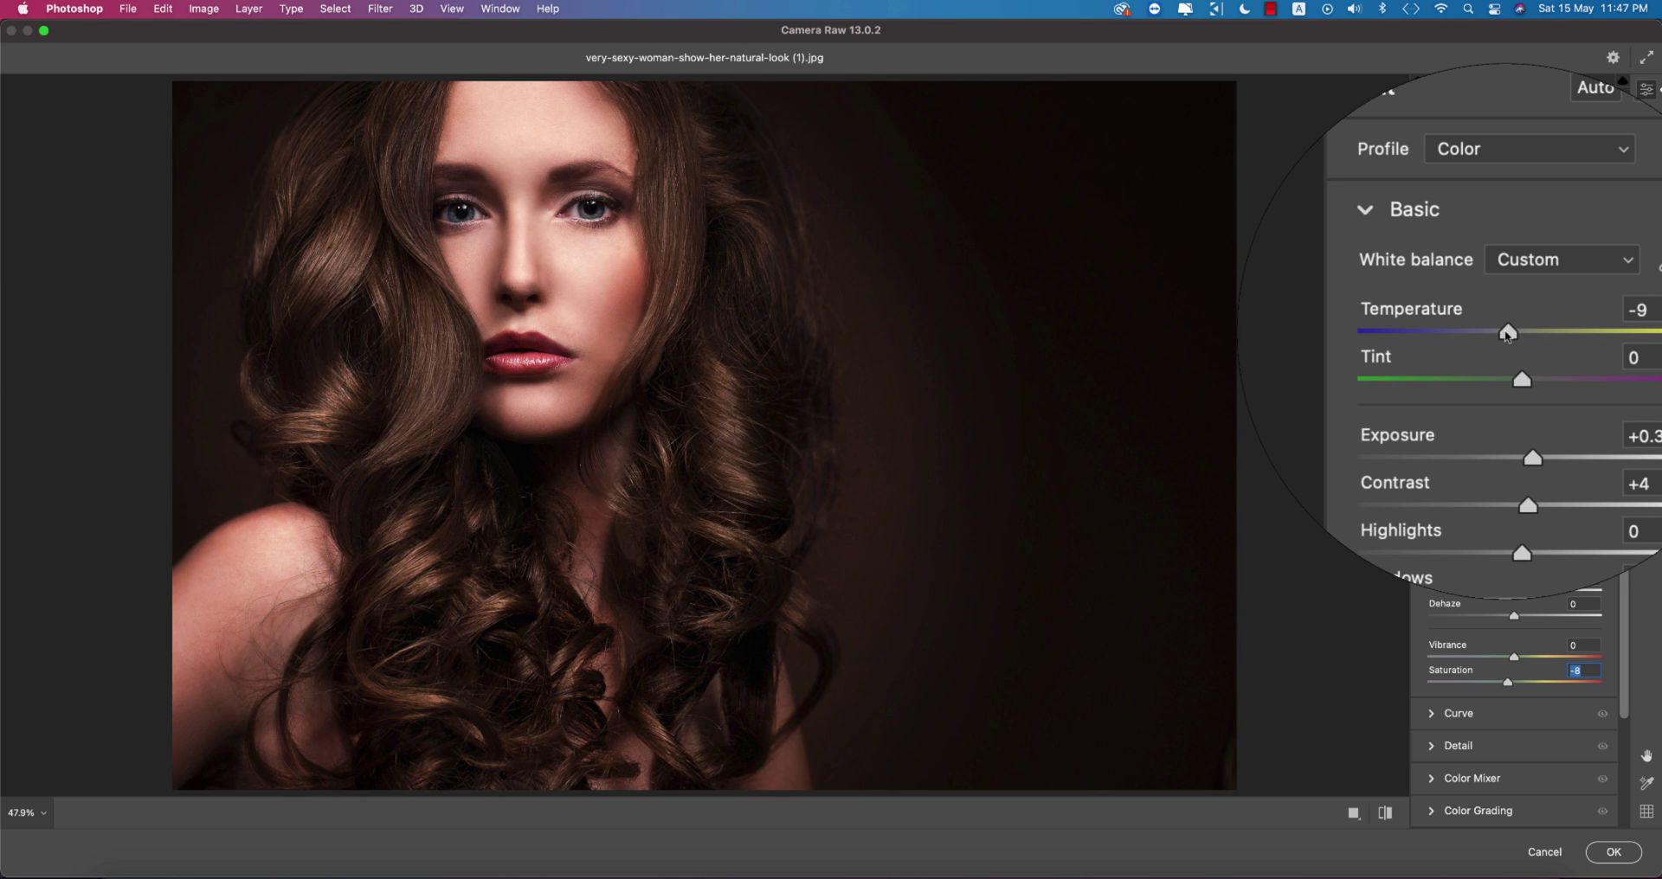
Use the Color Mixer to set Luminance to Reds +20, Oranges +10 and Yellows +7, and Reds Saturation to +20.
left_click(1437, 271)
left_click(1438, 368)
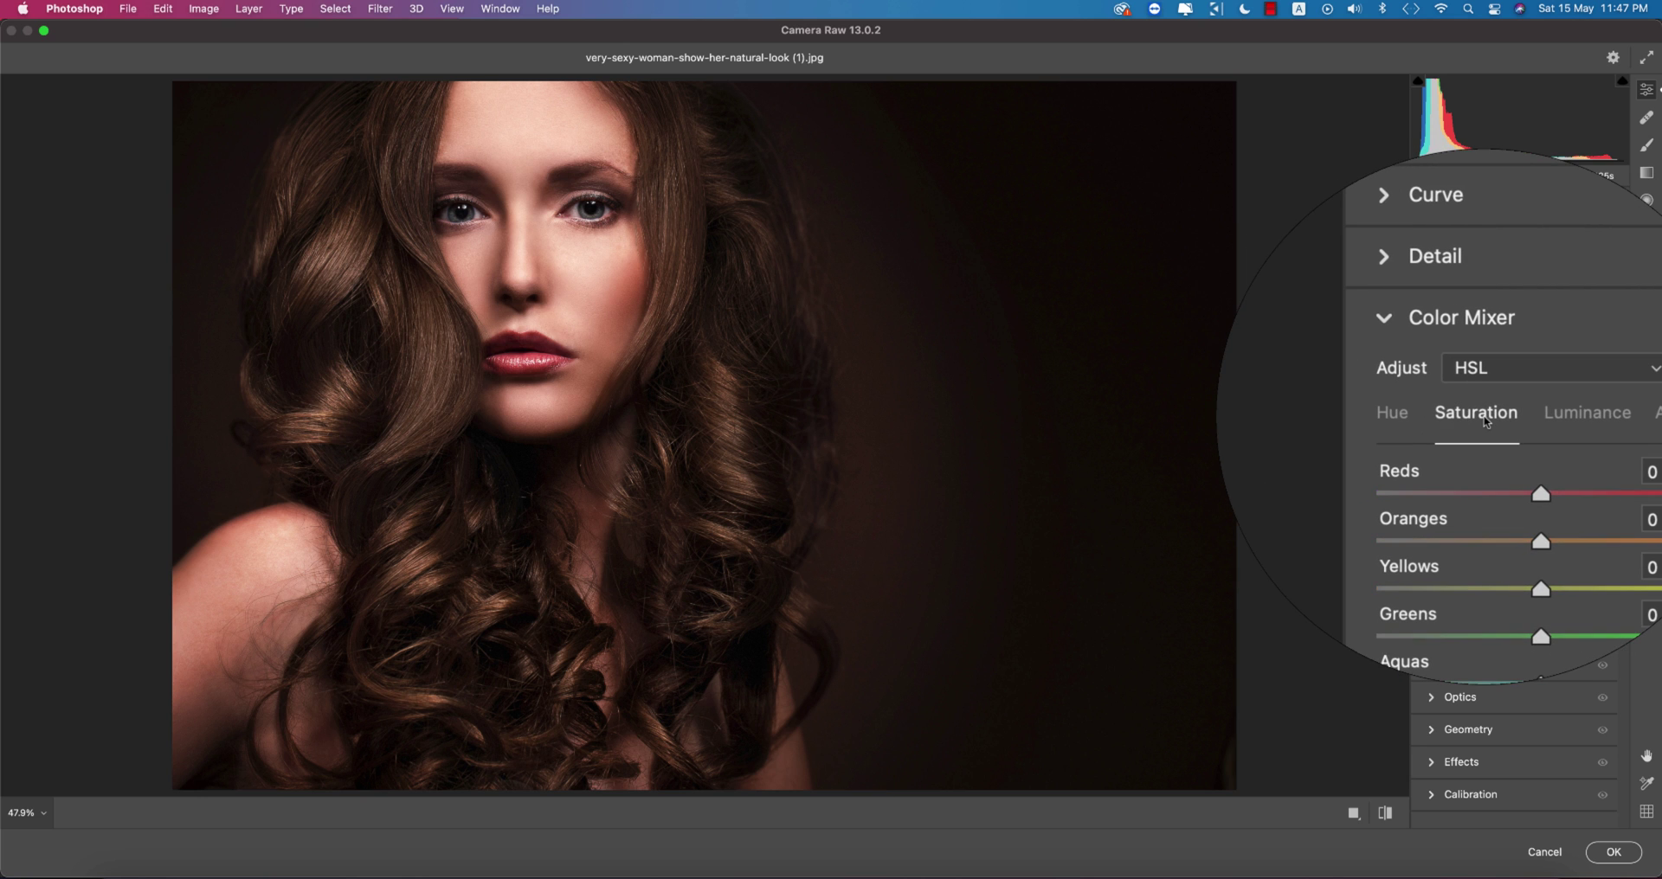
left_click(1530, 417)
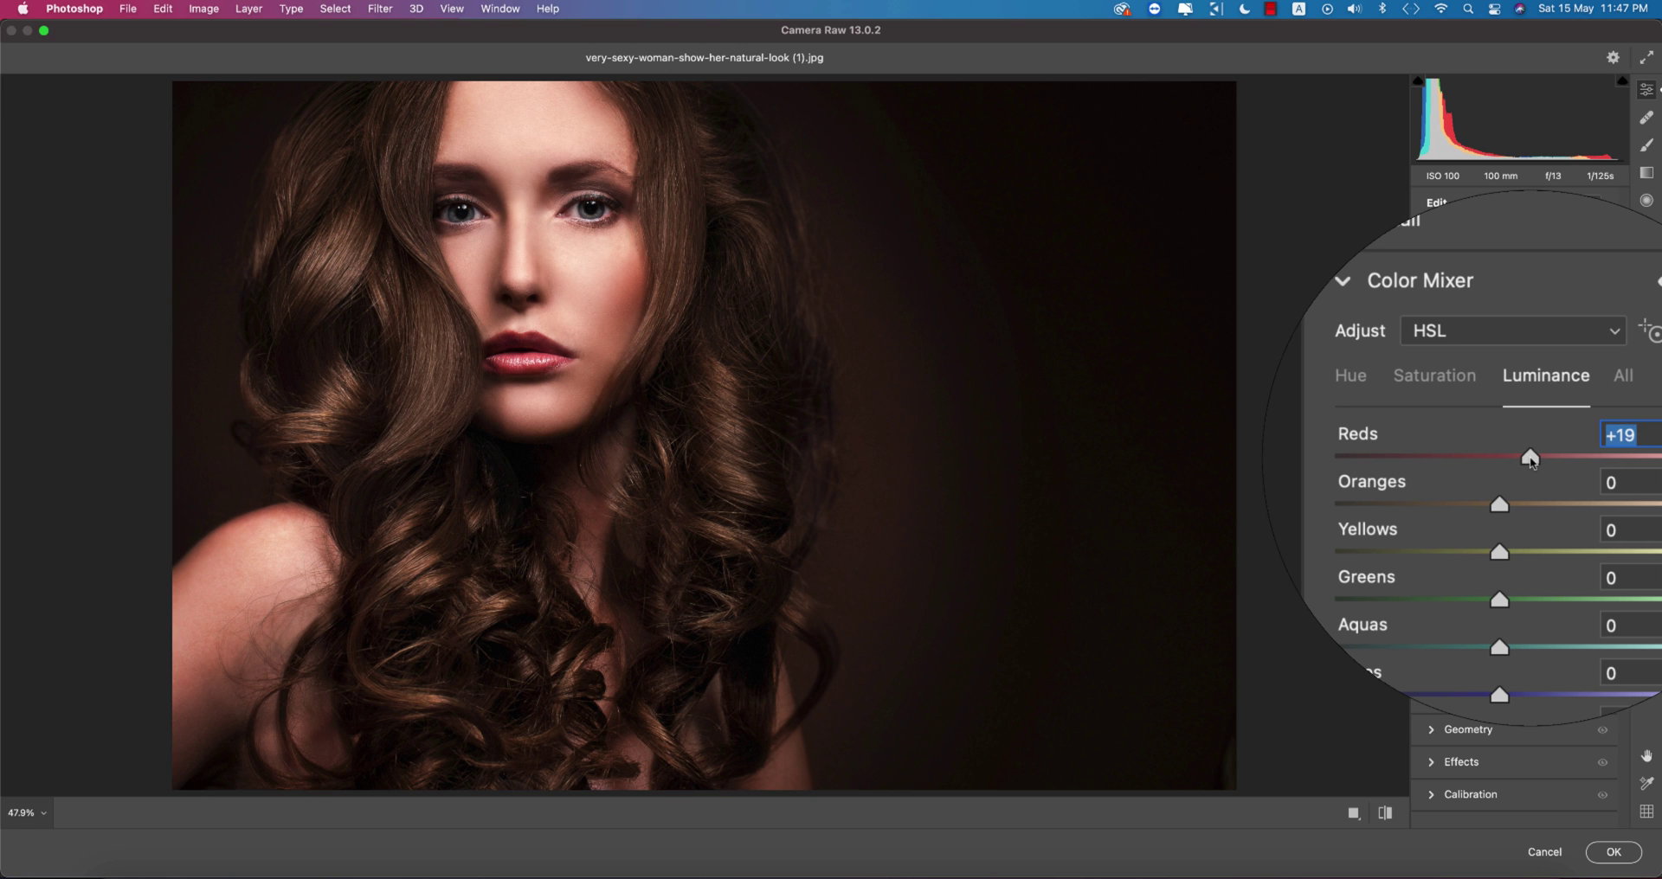
left_click_drag(1498, 505, 1514, 508)
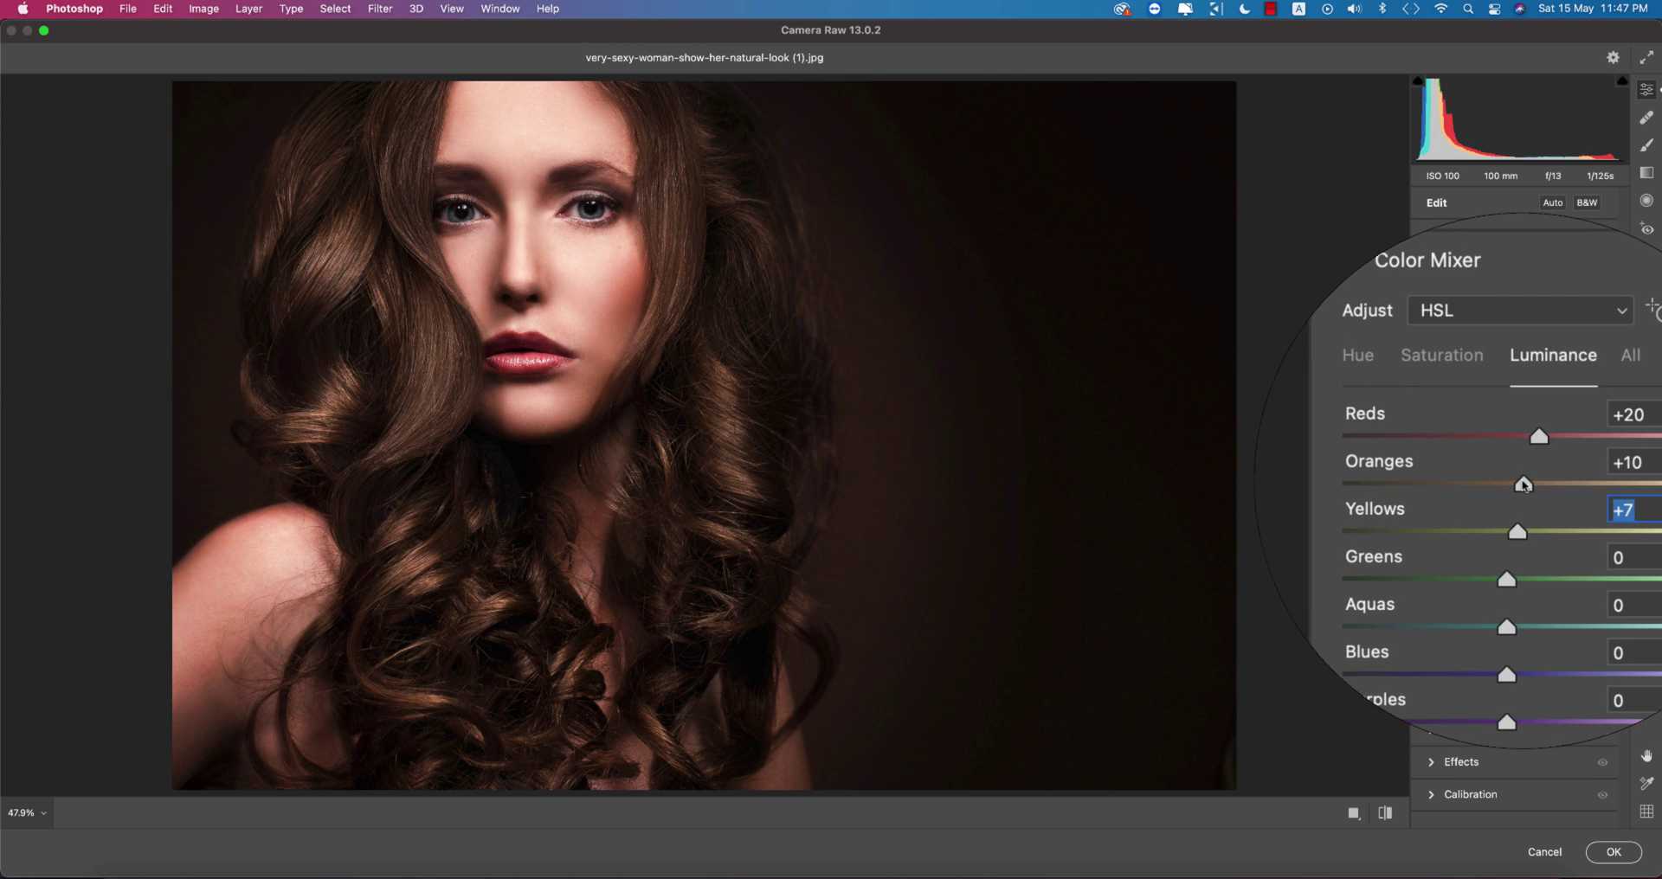
left_click(1523, 484)
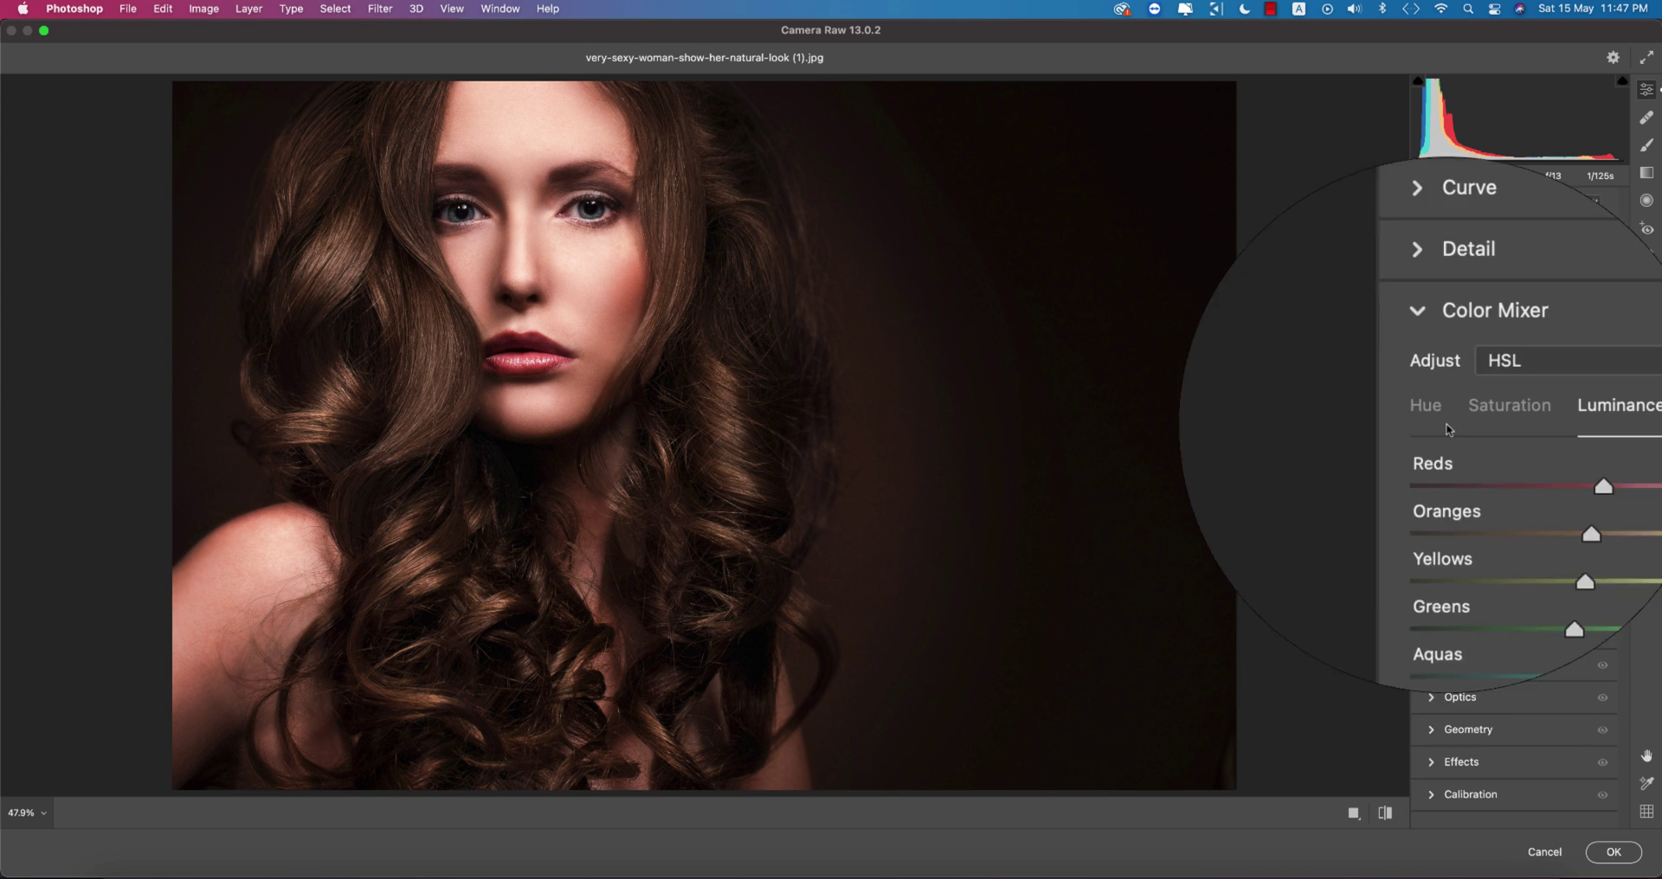
left_click(1488, 417)
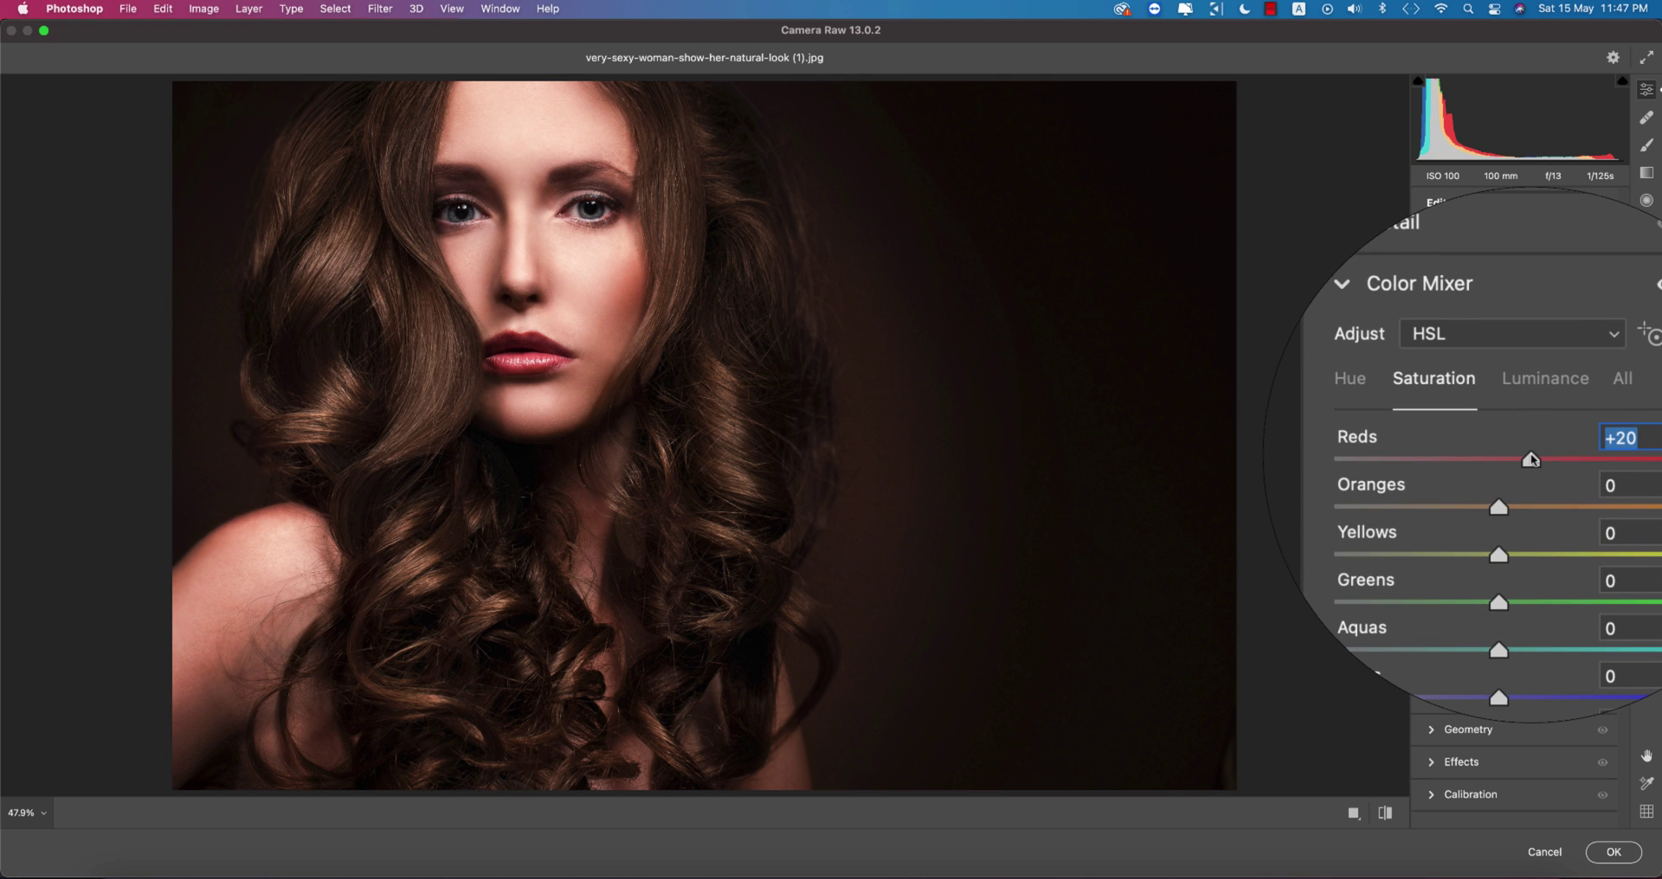
left_click(1435, 368)
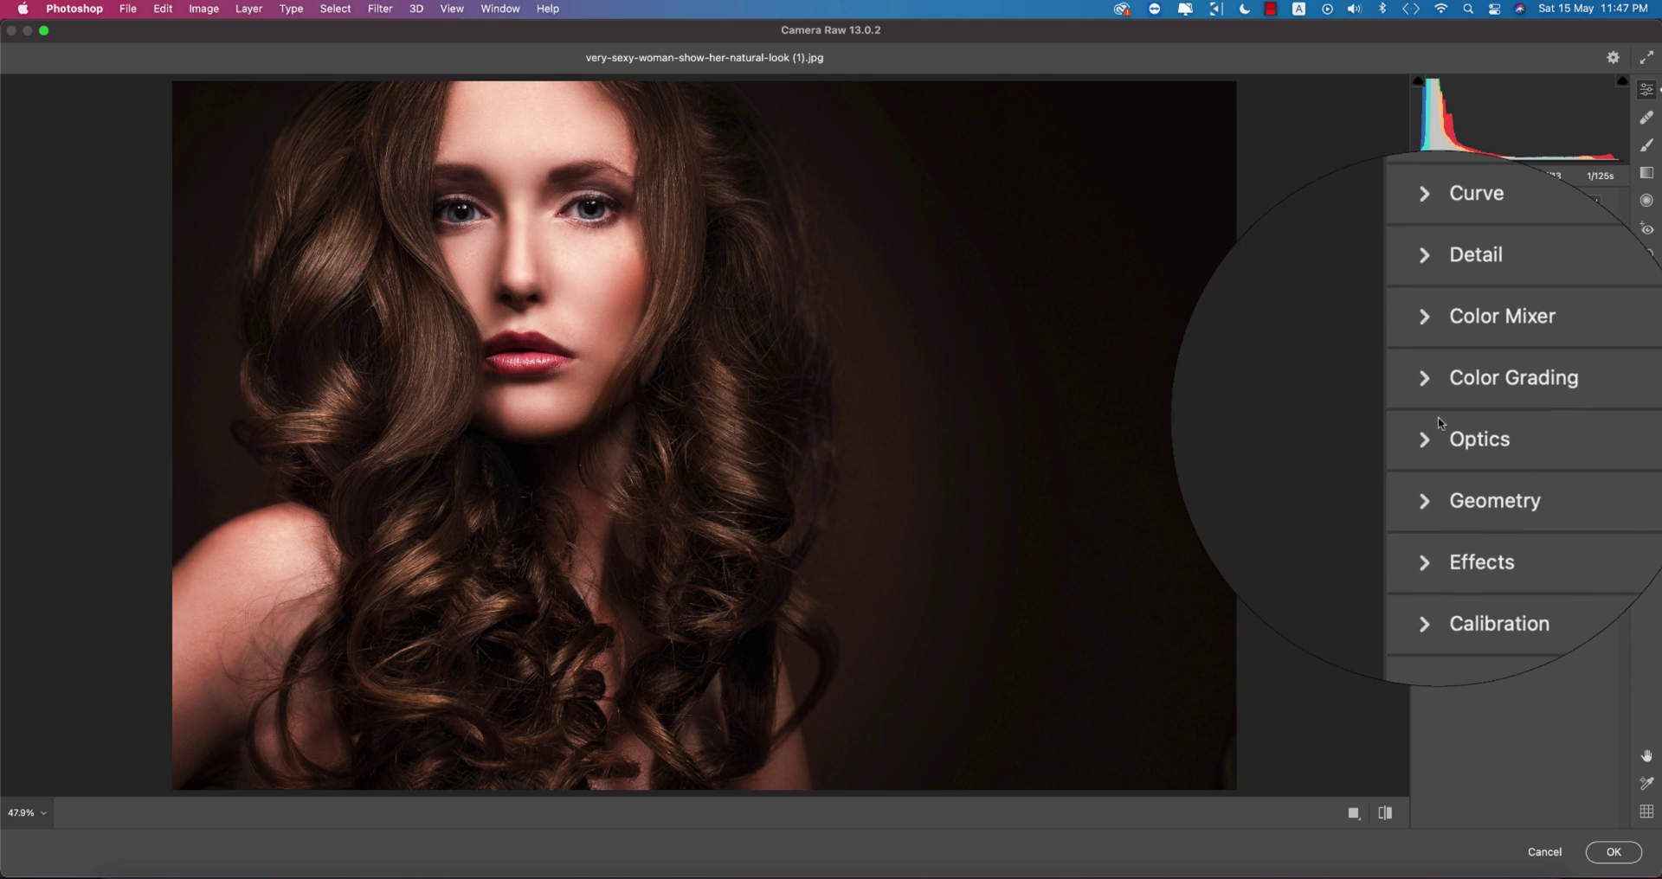
Use Color Grading to tint the shadows slightly toward blue-violet.
left_click(1433, 403)
left_click(1487, 422)
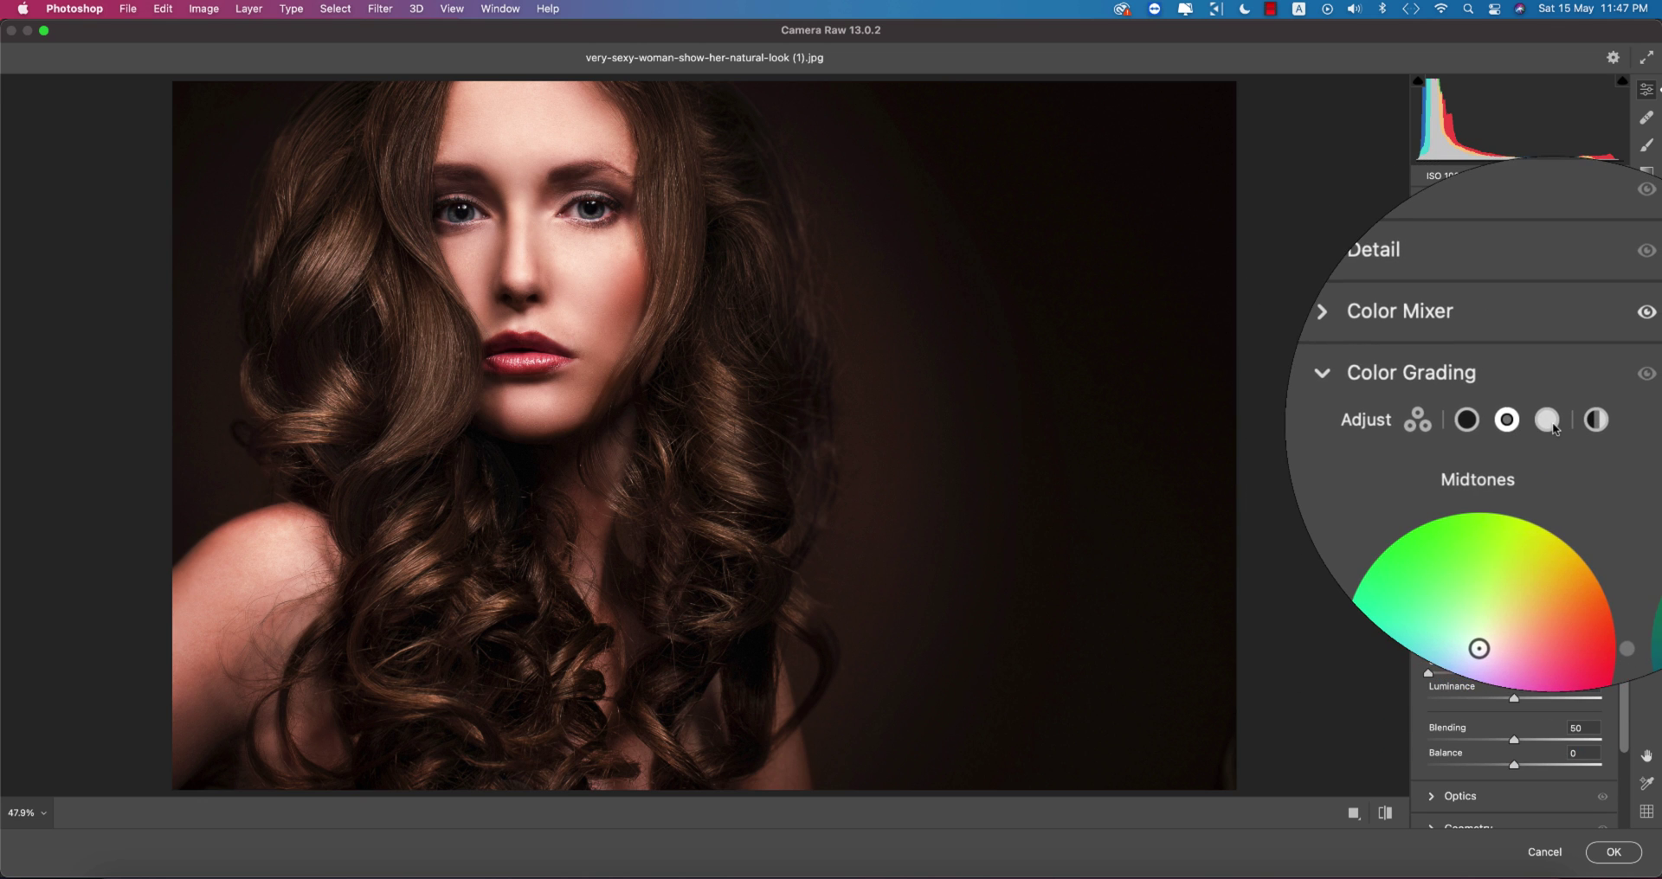
left_click(1568, 422)
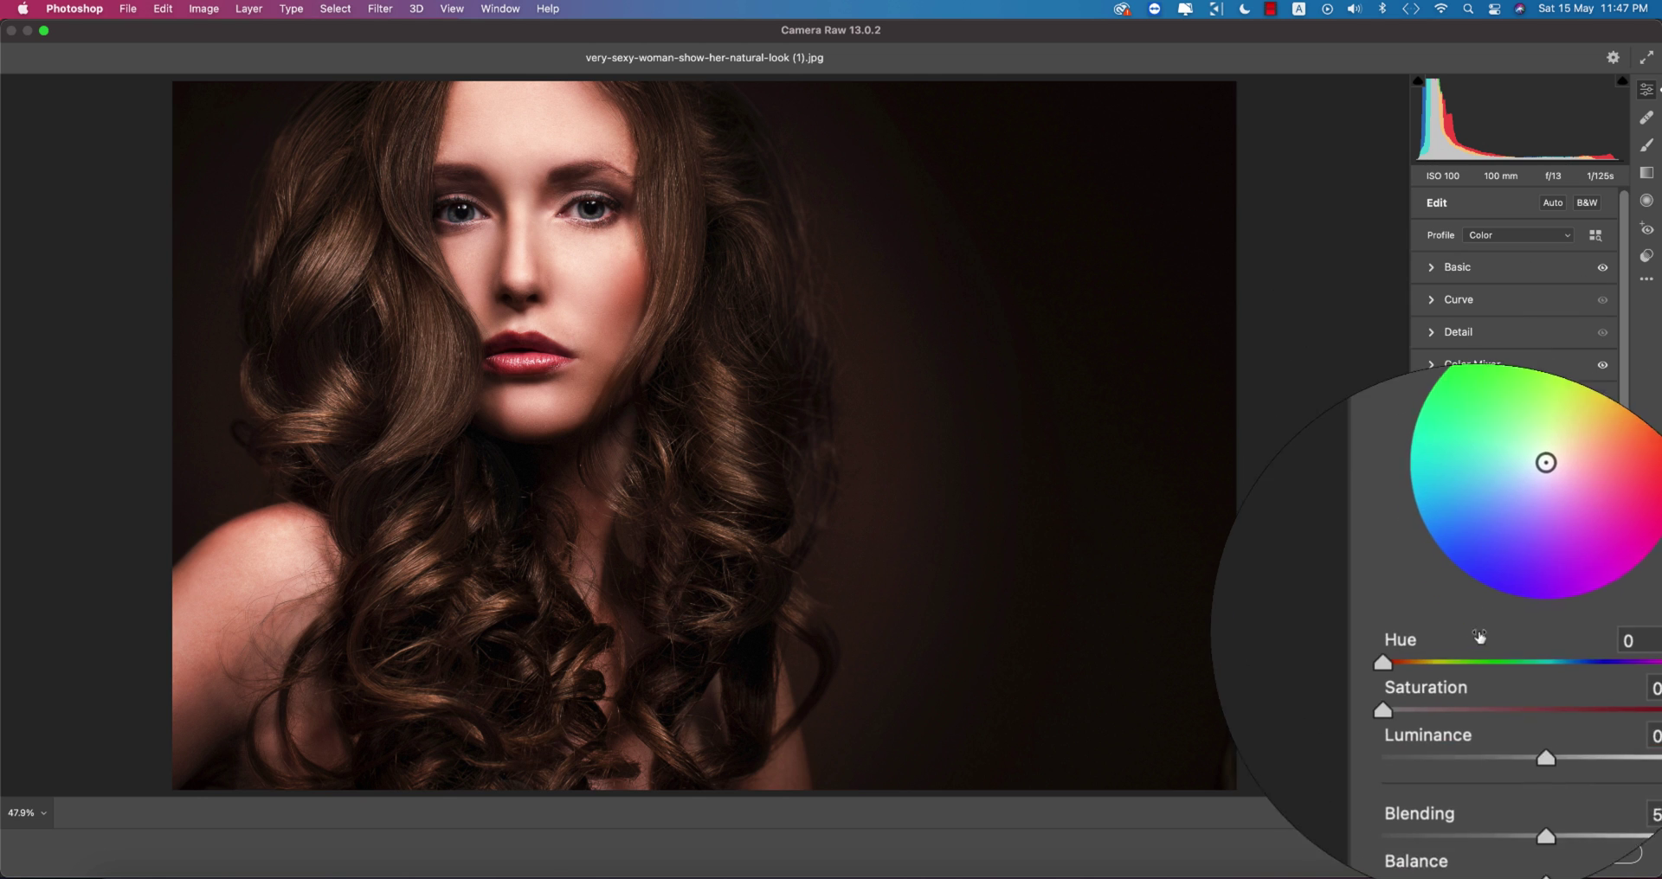
left_click_drag(1451, 675, 1500, 657)
mouse_move(1503, 655)
left_mouse_down()
mouse_move(1535, 656)
mouse_move(1475, 655)
mouse_move(1554, 655)
left_mouse_up()
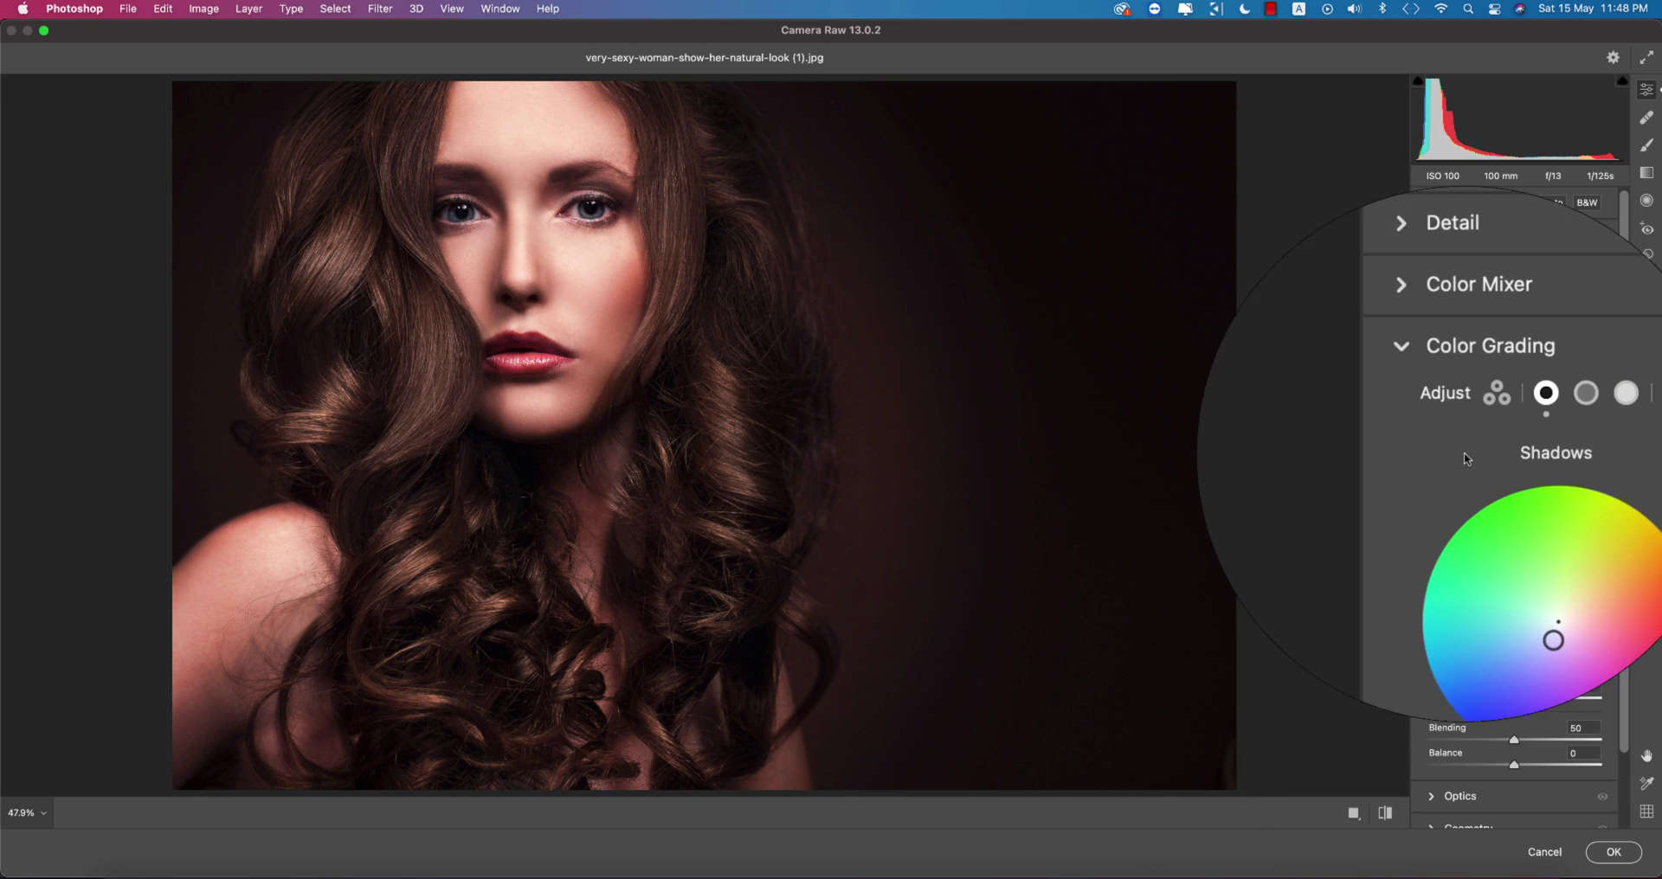
Add a color tint to the midtones, grade the highlights with Hue 76 and Saturation 11, and set Blending to 69.
left_click(1528, 421)
mouse_move(1428, 655)
left_mouse_down()
mouse_move(1600, 656)
mouse_move(1461, 655)
left_mouse_up()
left_click(1554, 412)
mouse_move(1397, 662)
left_mouse_down()
mouse_move(1514, 655)
mouse_move(1463, 658)
left_mouse_up()
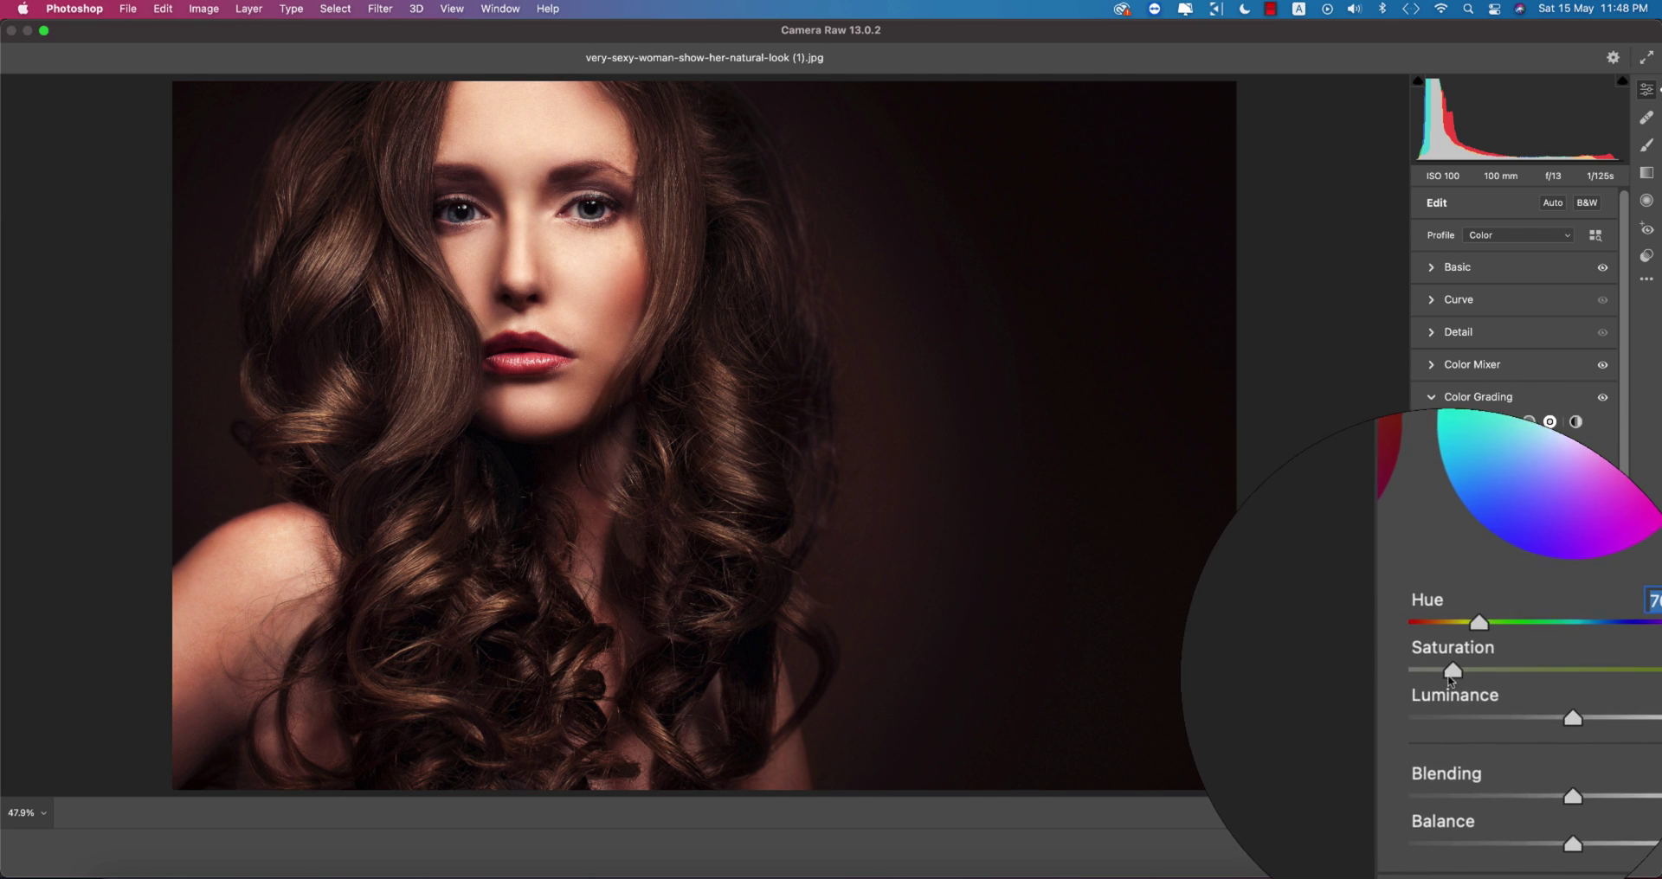
left_click_drag(1499, 740, 1550, 744)
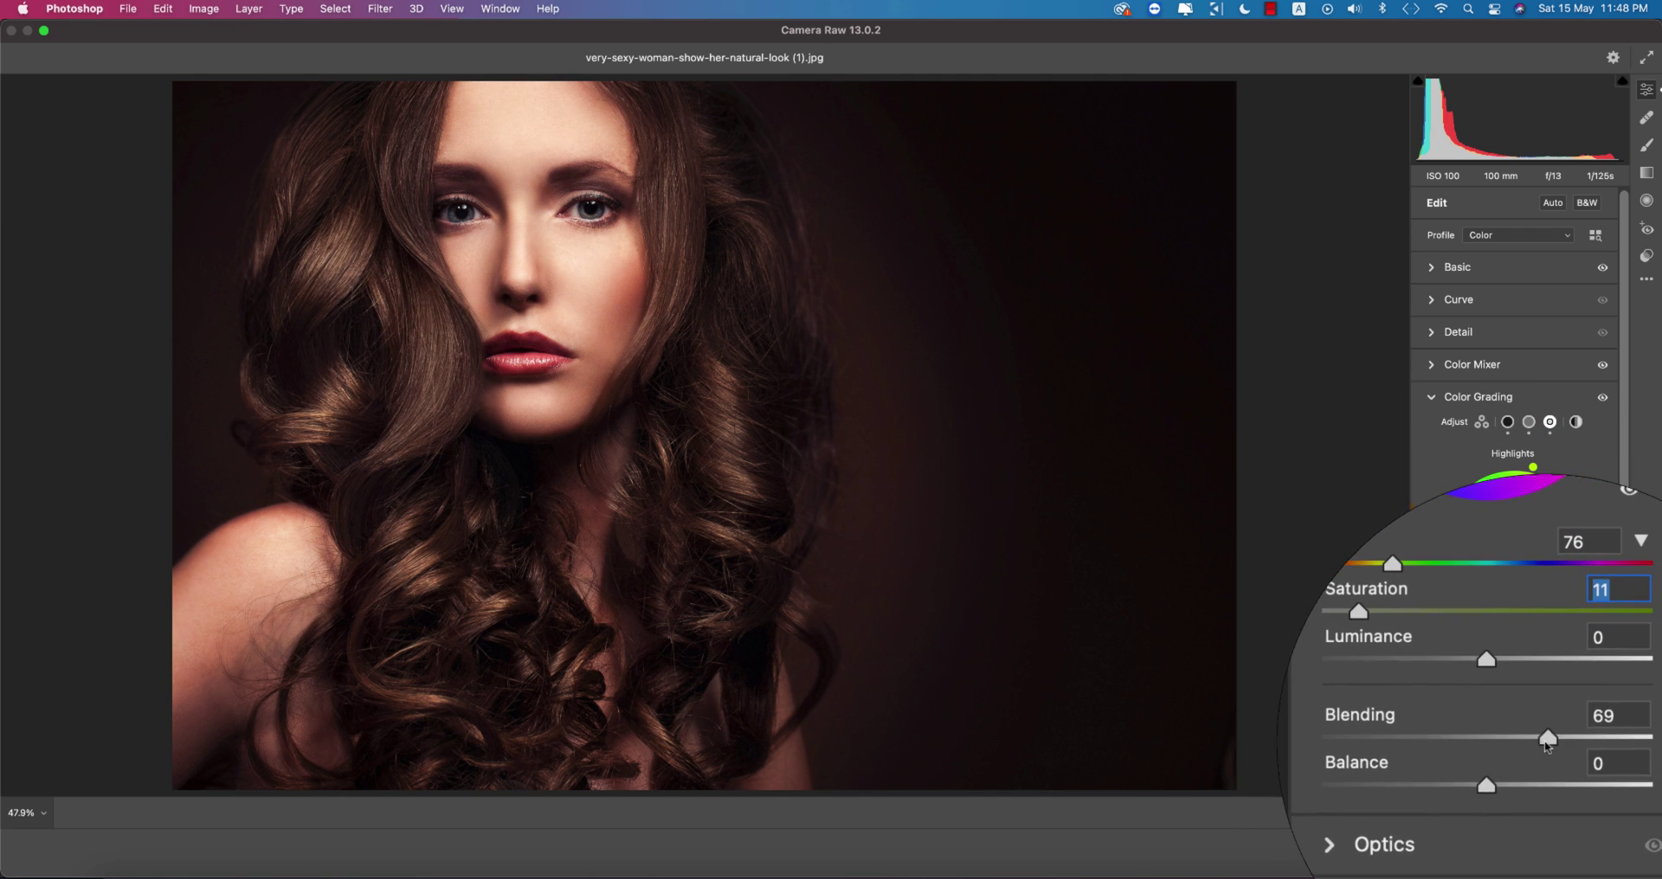
left_click(1432, 397)
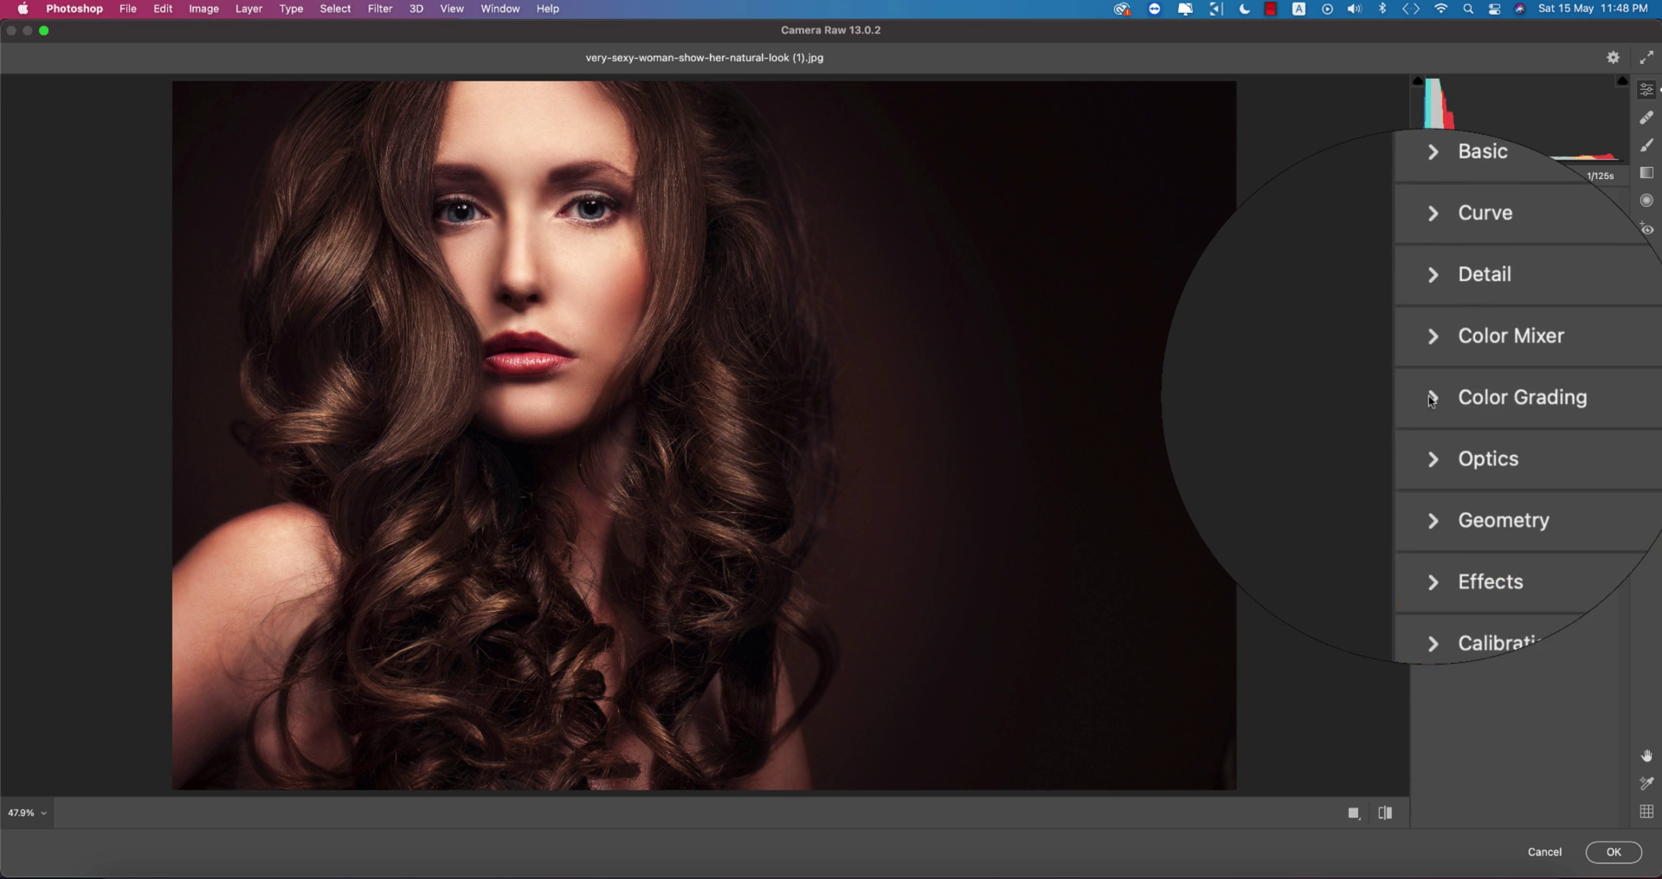
Use Calibration to shift the Red Primary hue toward orange and set its Saturation to -28.
left_click(1429, 527)
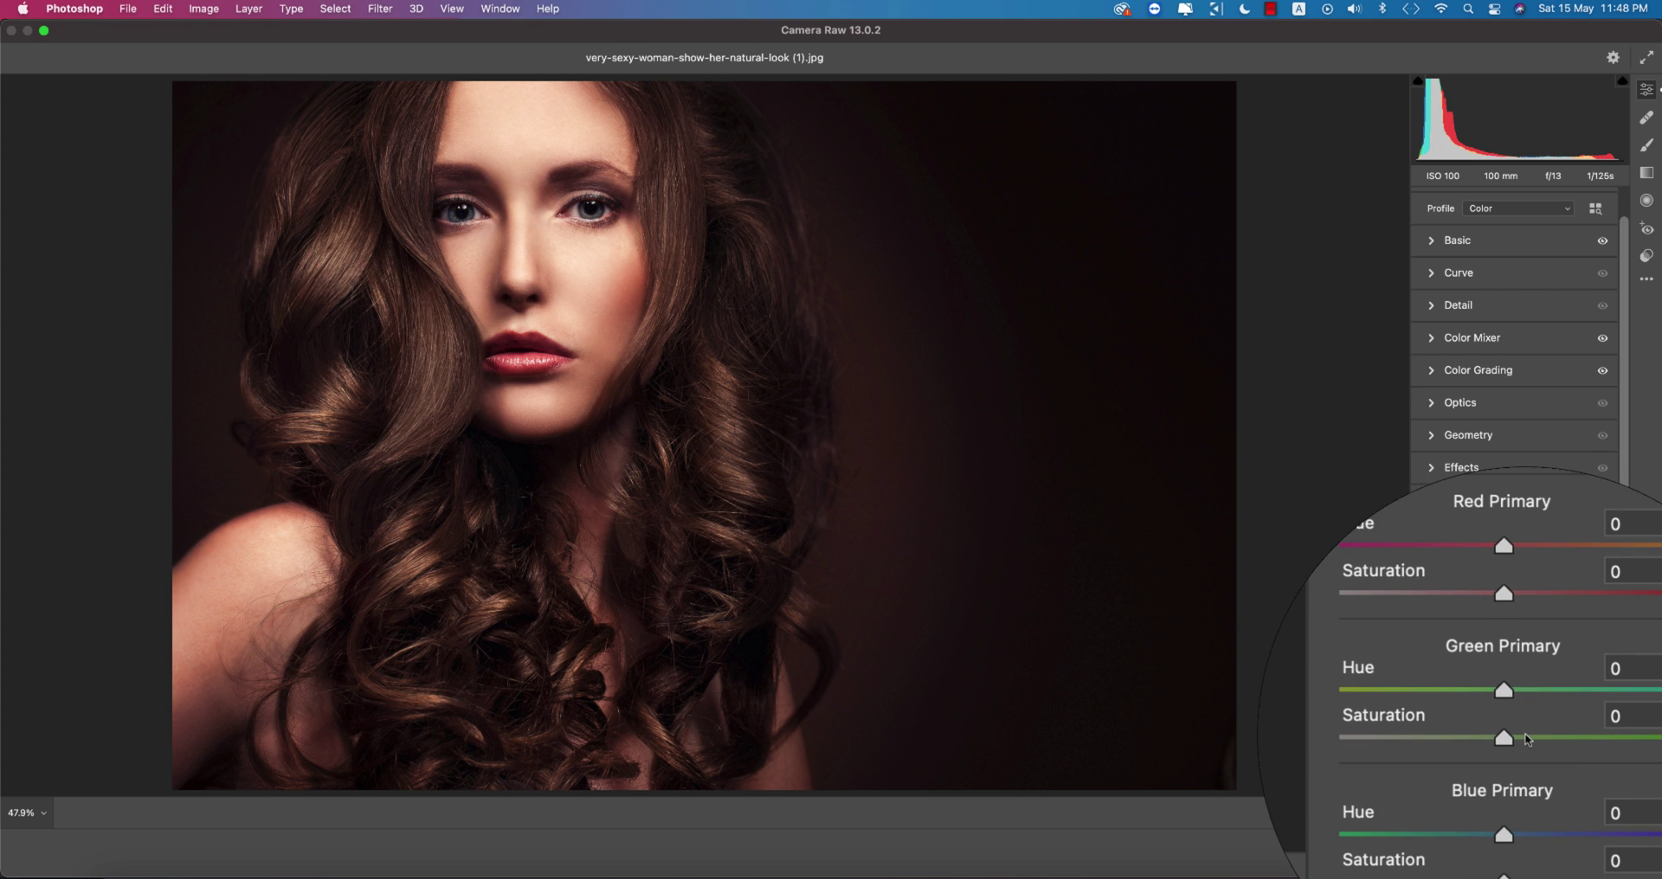
left_click_drag(1532, 631, 1485, 662)
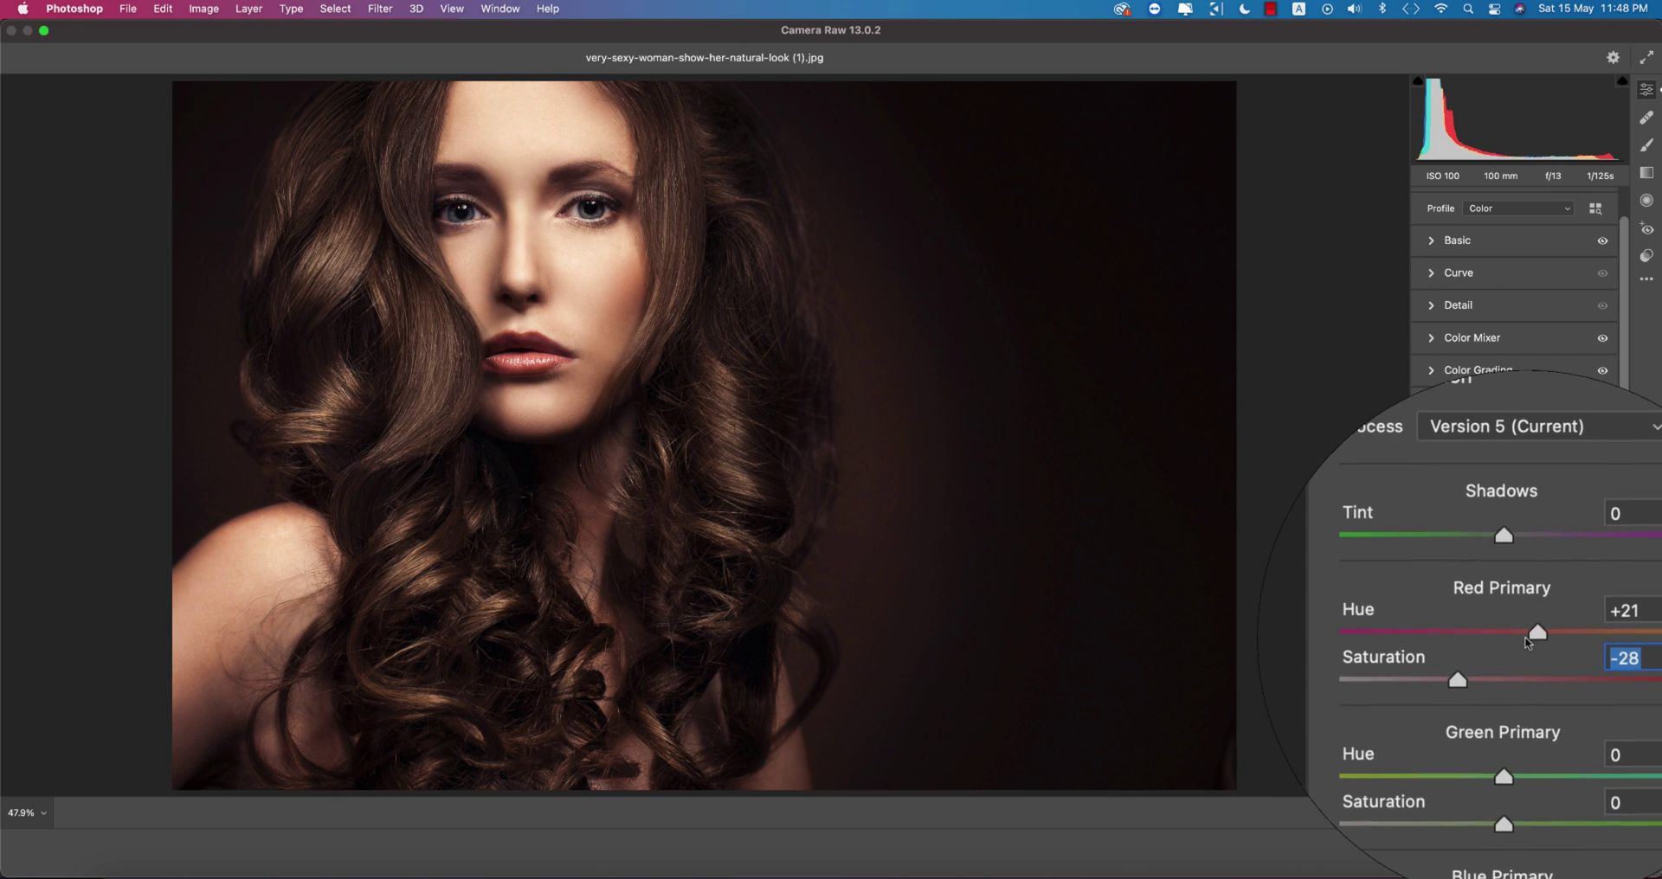
left_click_drag(1541, 638, 1529, 638)
Calibrate the Green Primary to Hue +5 and Saturation -5, raise the Blue Primary hue and set its Saturation to +13.
mouse_move(1518, 715)
left_mouse_down()
mouse_move(1568, 715)
mouse_move(1428, 715)
mouse_move(1519, 711)
mouse_move(1509, 738)
mouse_move(1483, 734)
mouse_move(1502, 739)
mouse_move(1520, 717)
left_mouse_up()
left_click_drag(1549, 816, 1474, 814)
left_click_drag(1549, 768, 1525, 815)
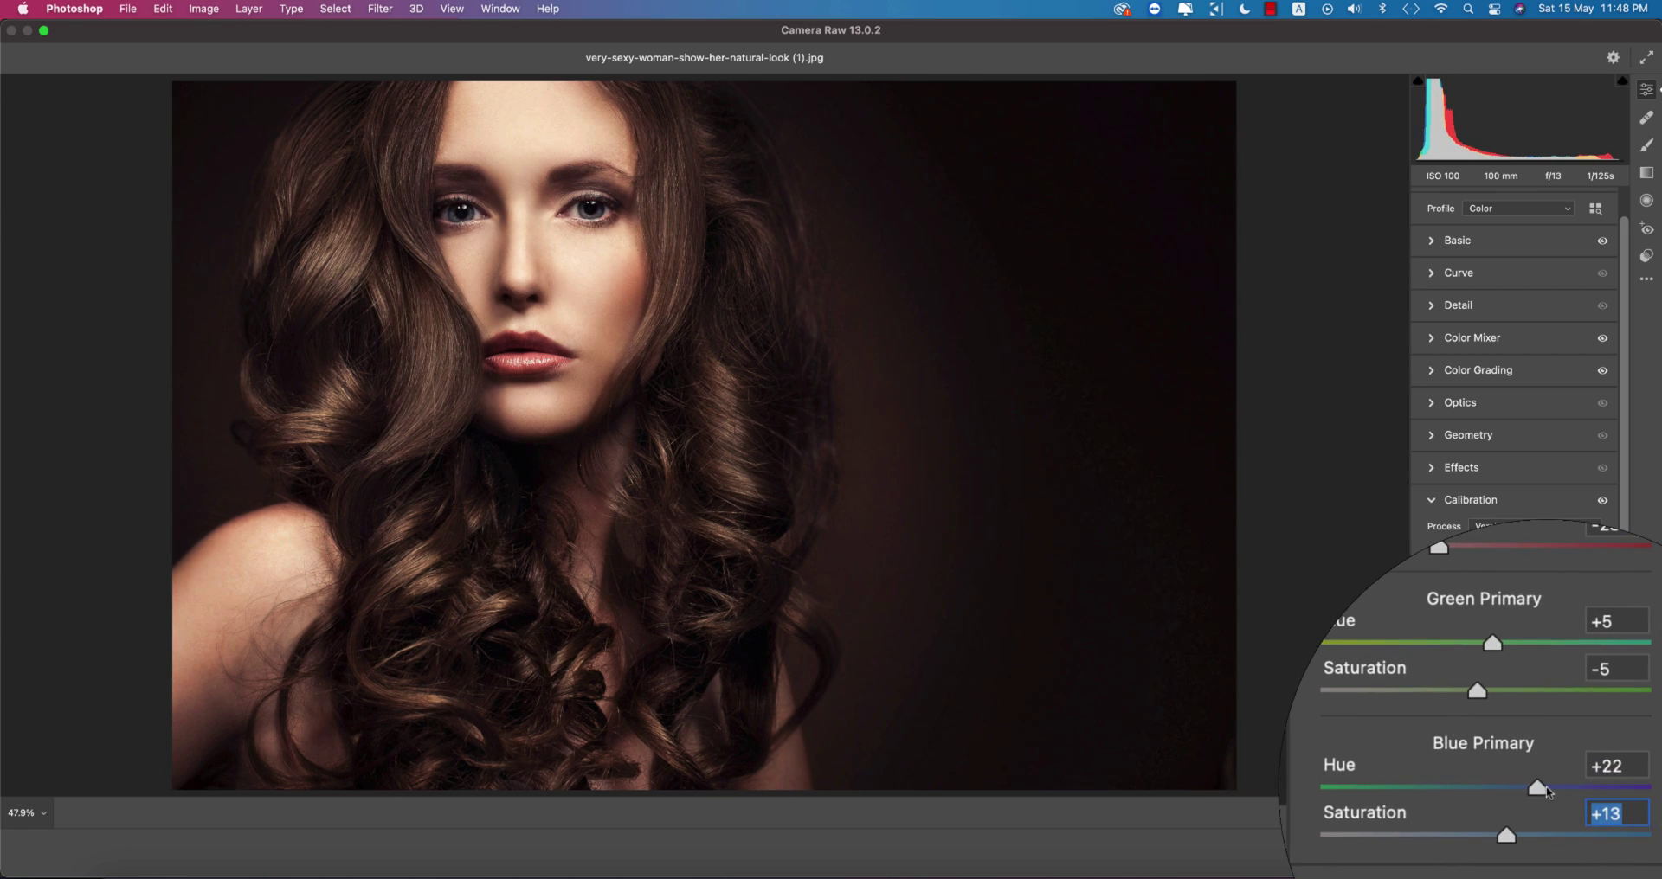
In the Color Mixer, raise the Reds to +85 and the Blues to about +61.
left_click(1436, 500)
left_click(1433, 370)
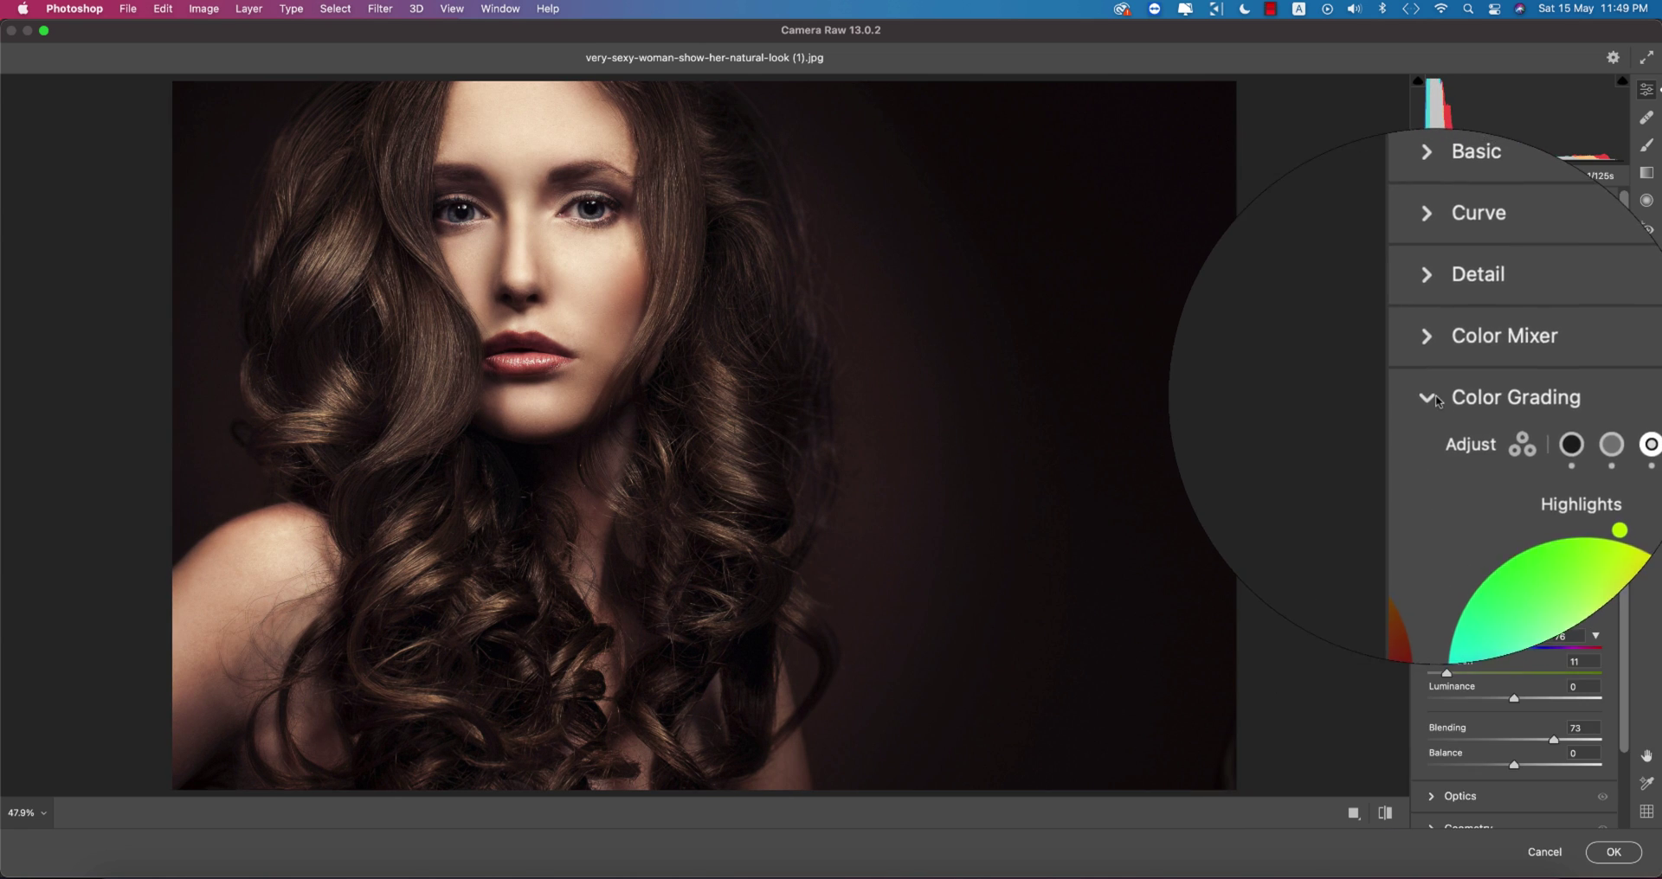
left_click(1433, 369)
left_click(1434, 367)
left_click_drag(1511, 460, 1588, 459)
left_click_drag(1523, 587, 1580, 585)
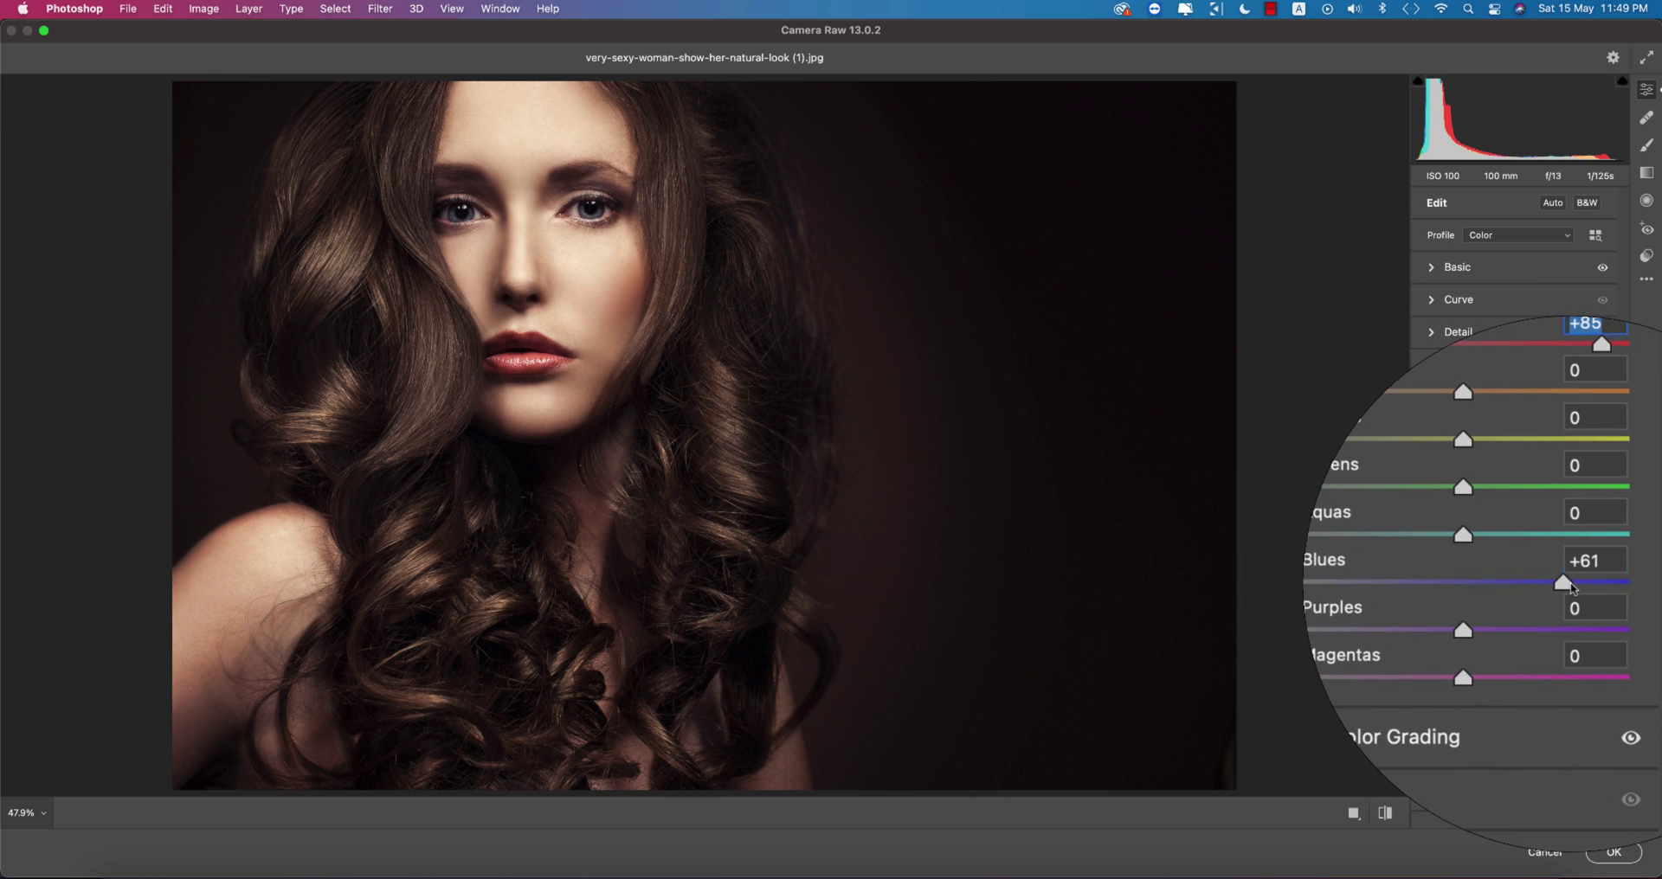
left_click(1435, 380)
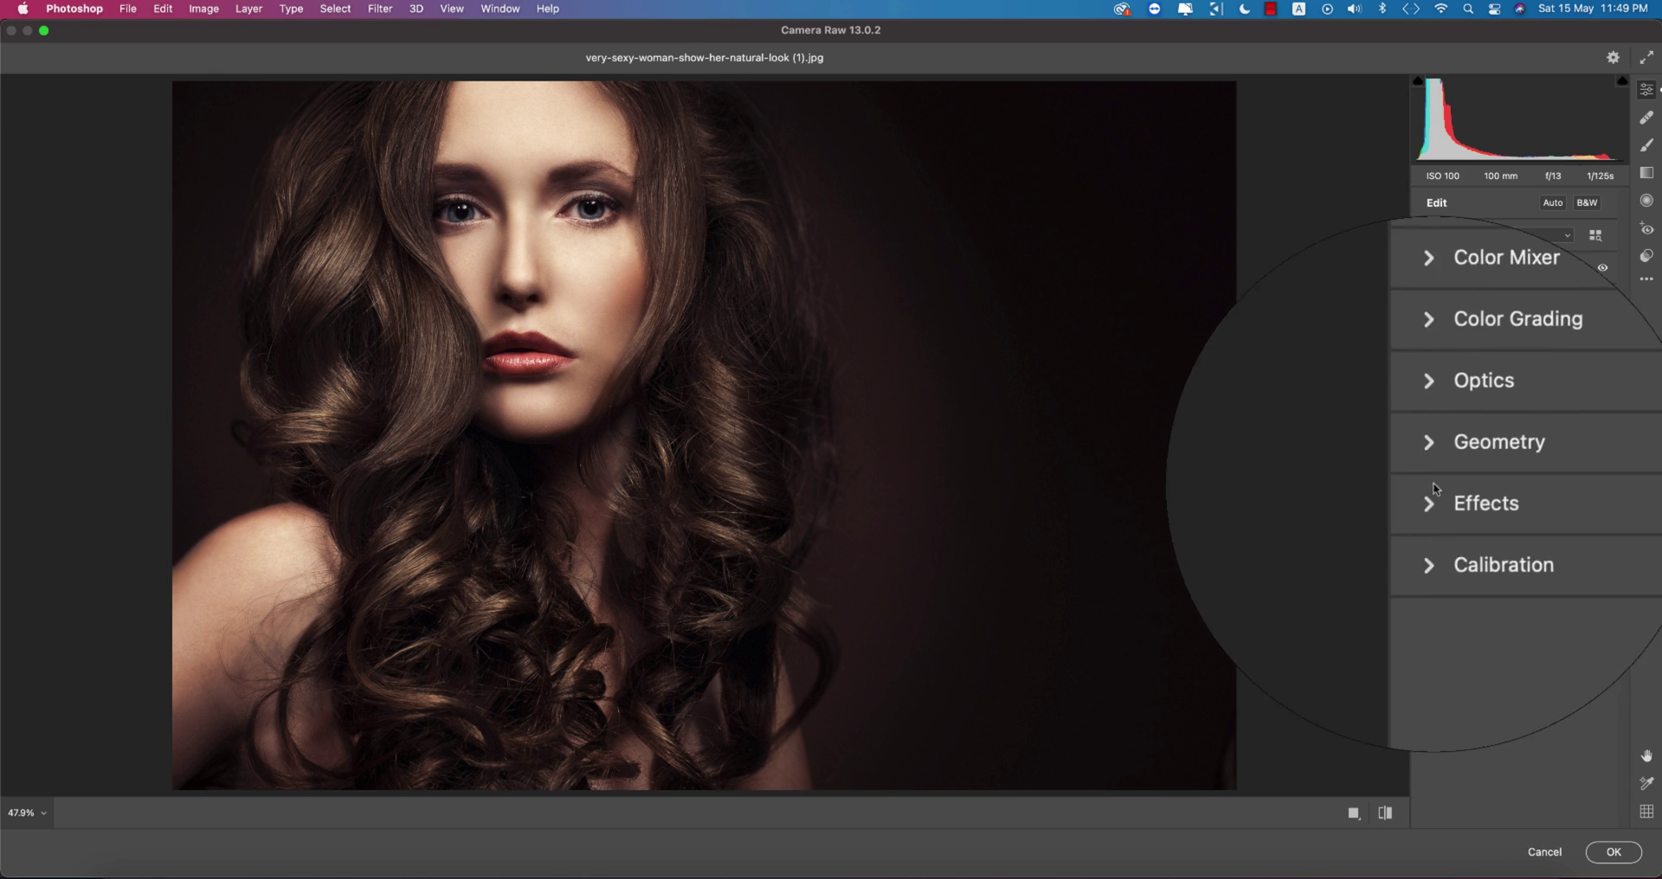
Fine-tune the color primaries in Calibration and compare the portrait with its unedited version.
left_click(1434, 535)
left_click_drag(1489, 814, 1520, 813)
left_click_drag(1509, 712, 1532, 713)
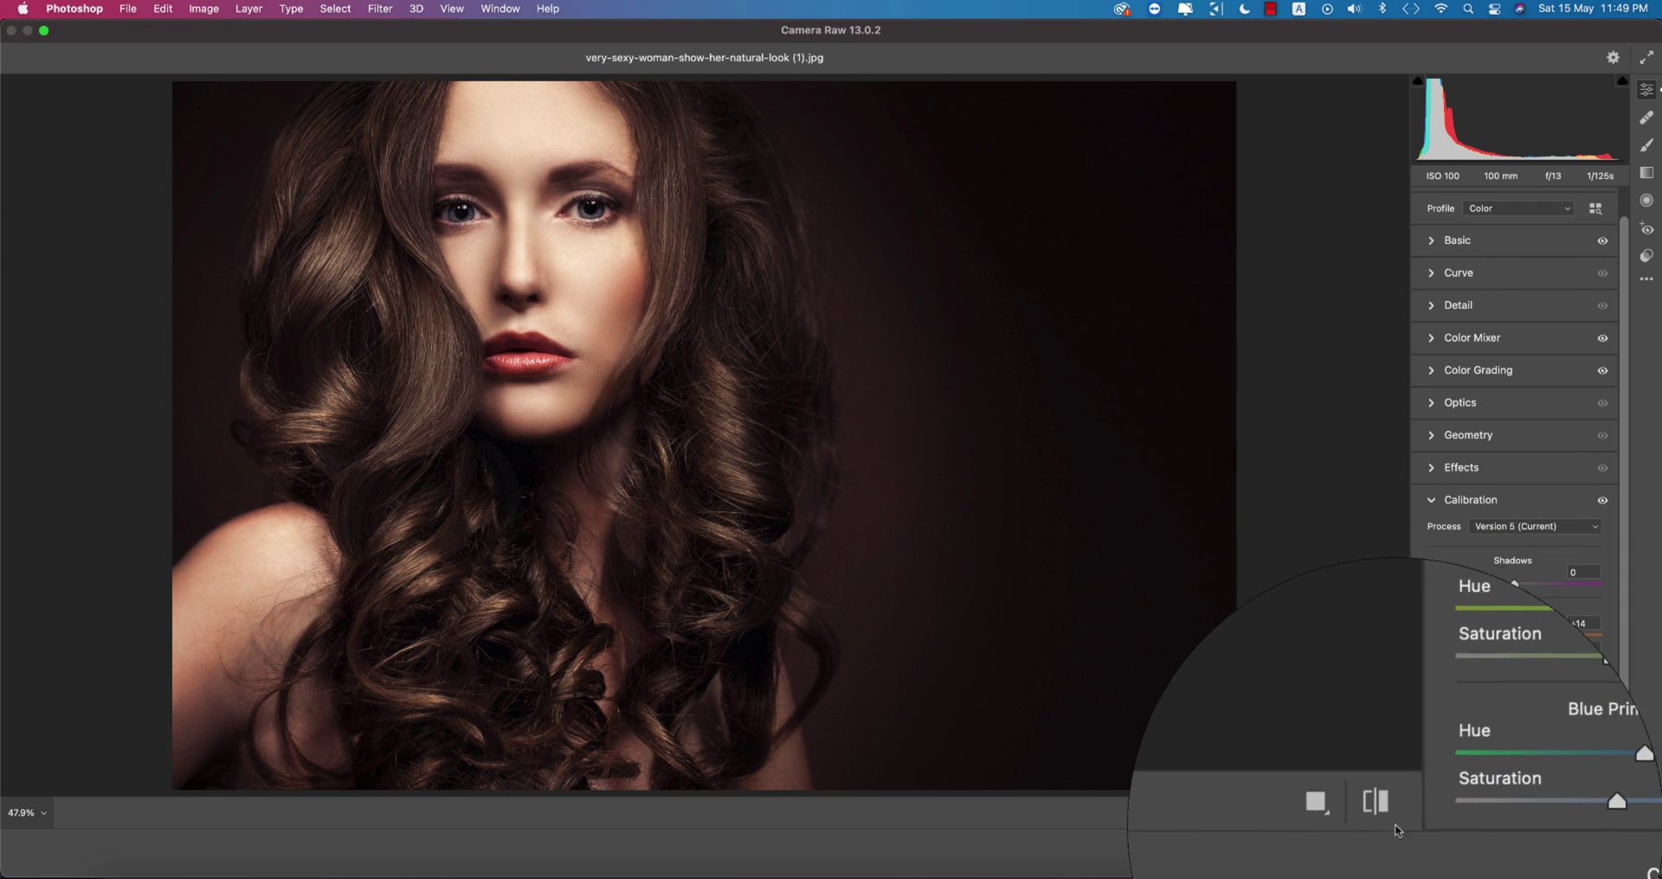
left_click(1381, 818)
left_click(1380, 818)
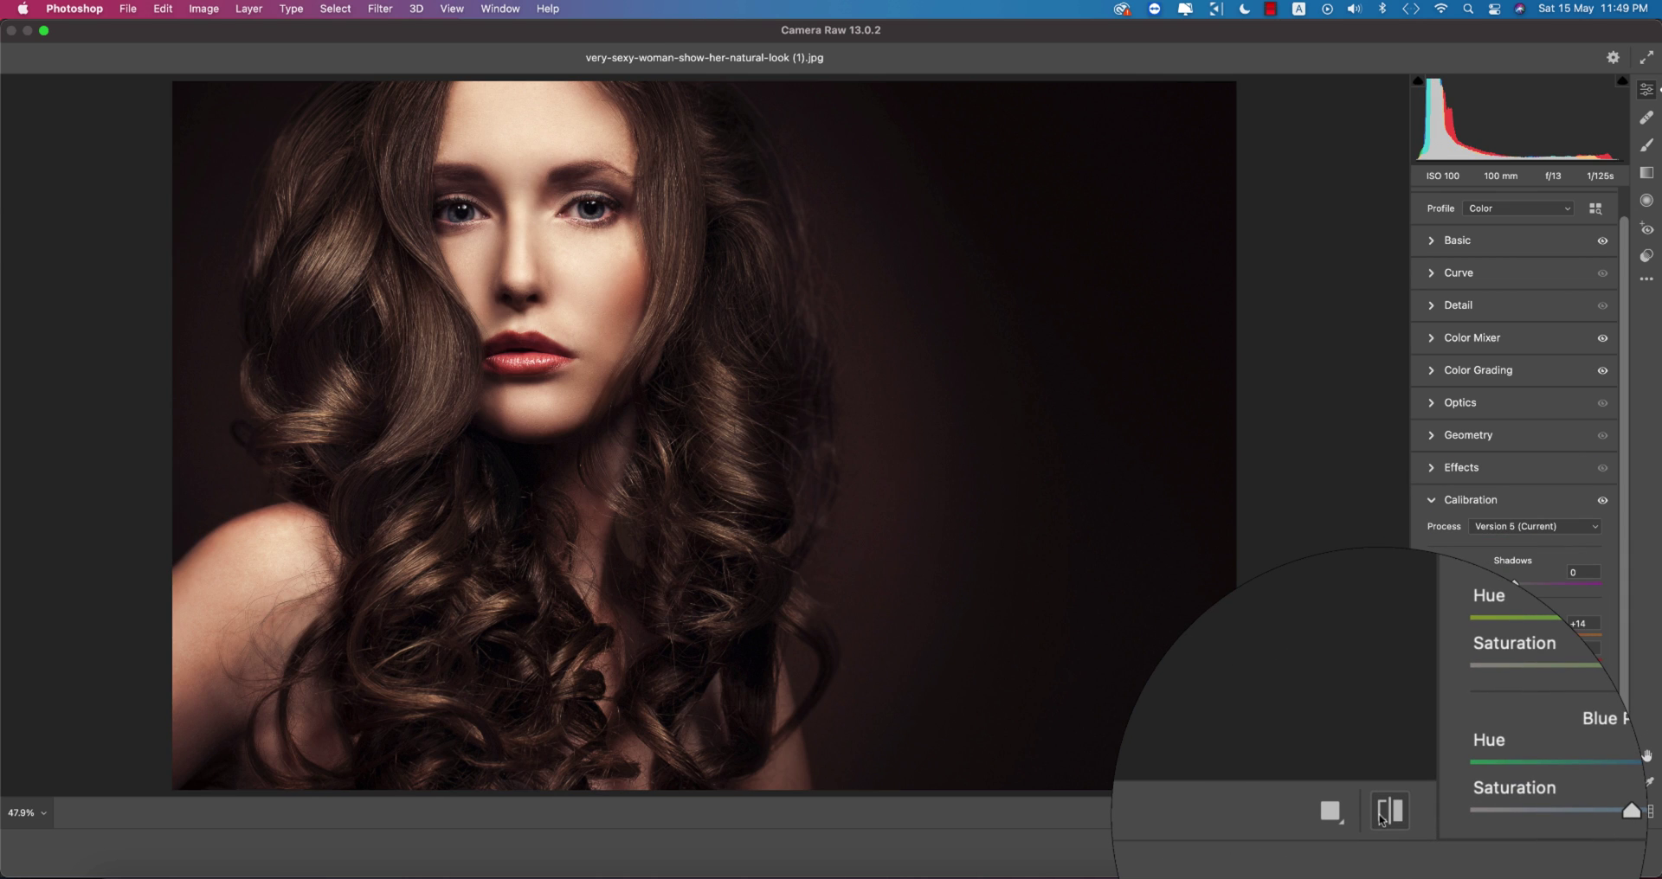
left_click(1432, 502)
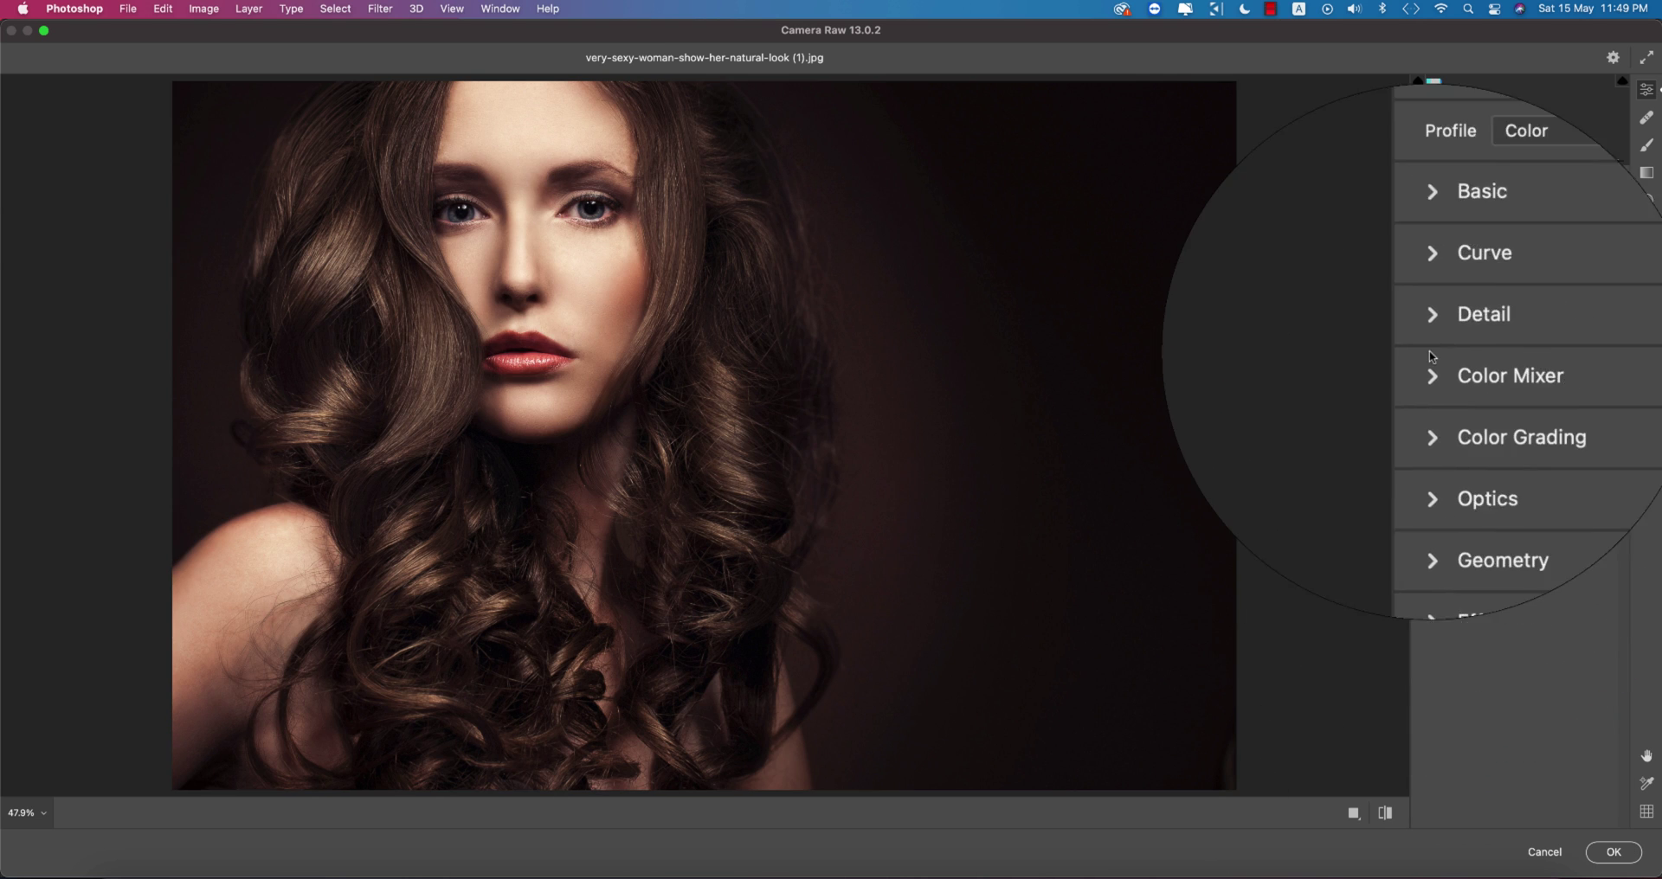
In the Basic adjustments, set Highlights to -15 and Exposure to +0.40, and apply the Camera Raw Filter.
left_click(1463, 258)
left_click_drag(1519, 445, 1502, 452)
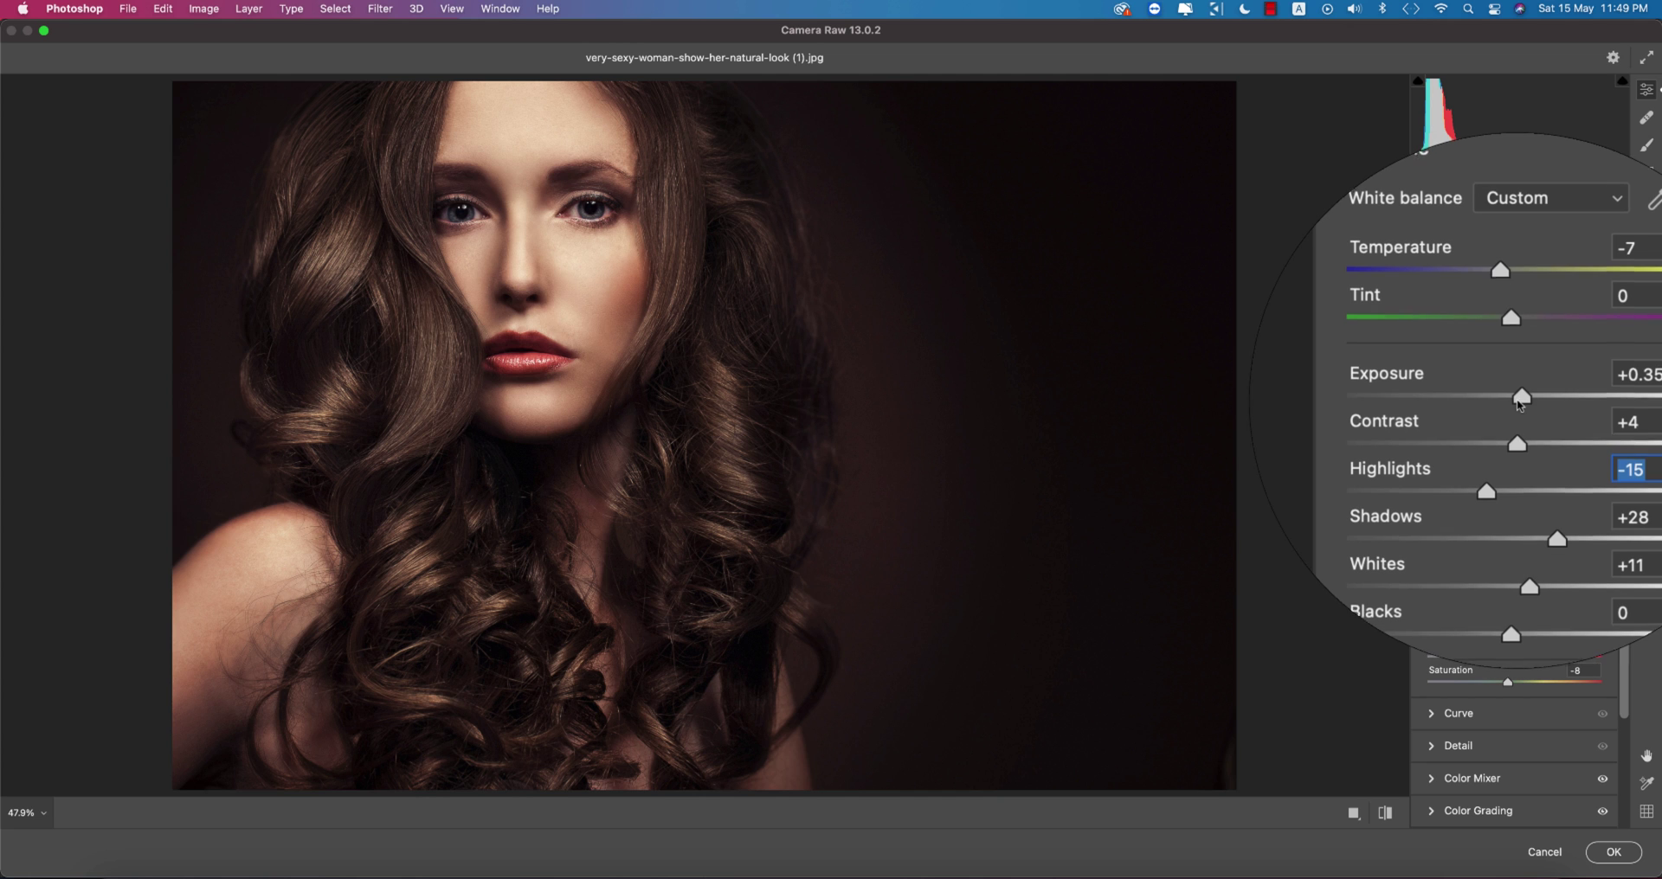
left_click(1521, 399)
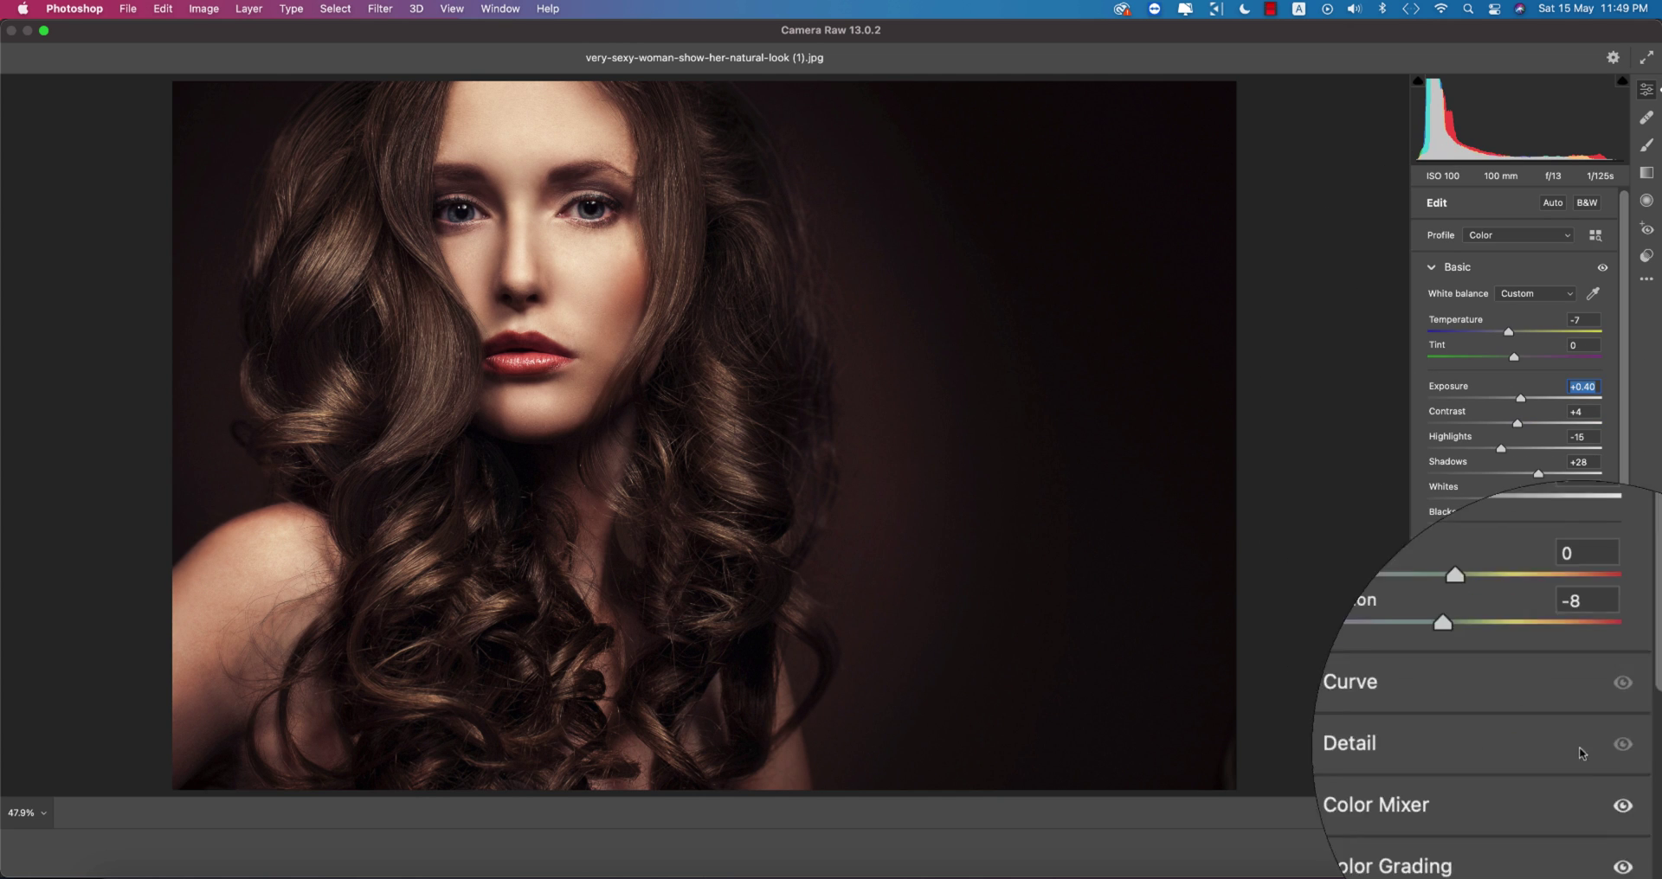
left_click(1617, 854)
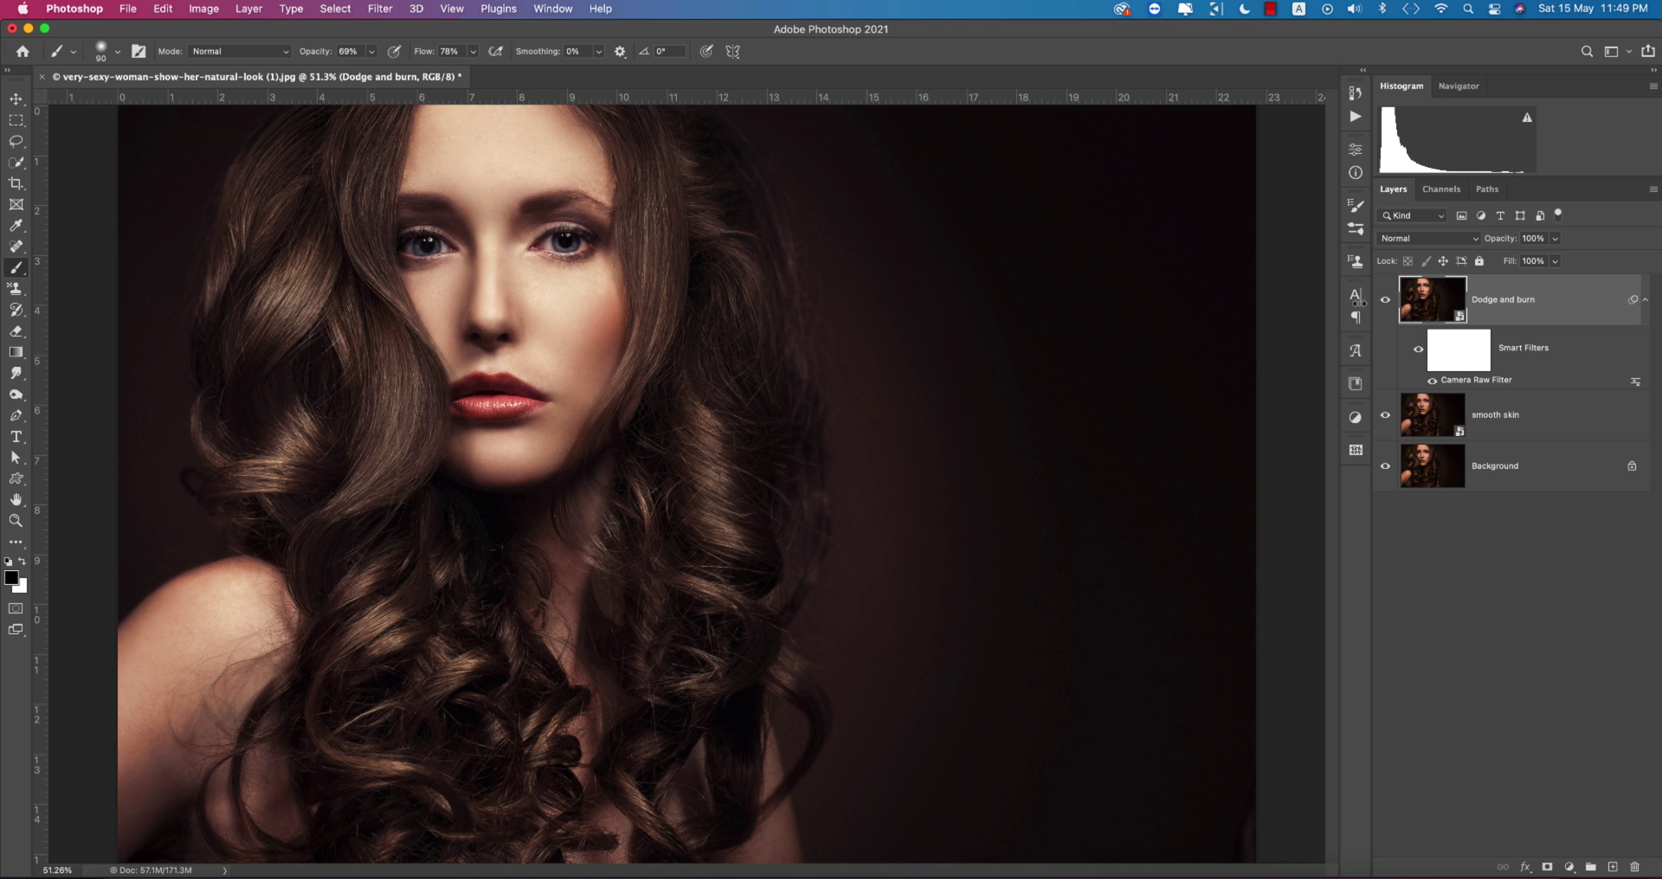
left_click(1384, 300)
Open the Nik Collection's Color Efex Pro 4 on the Dodge and burn layer and choose the Cross Processing filter.
left_click(378, 10)
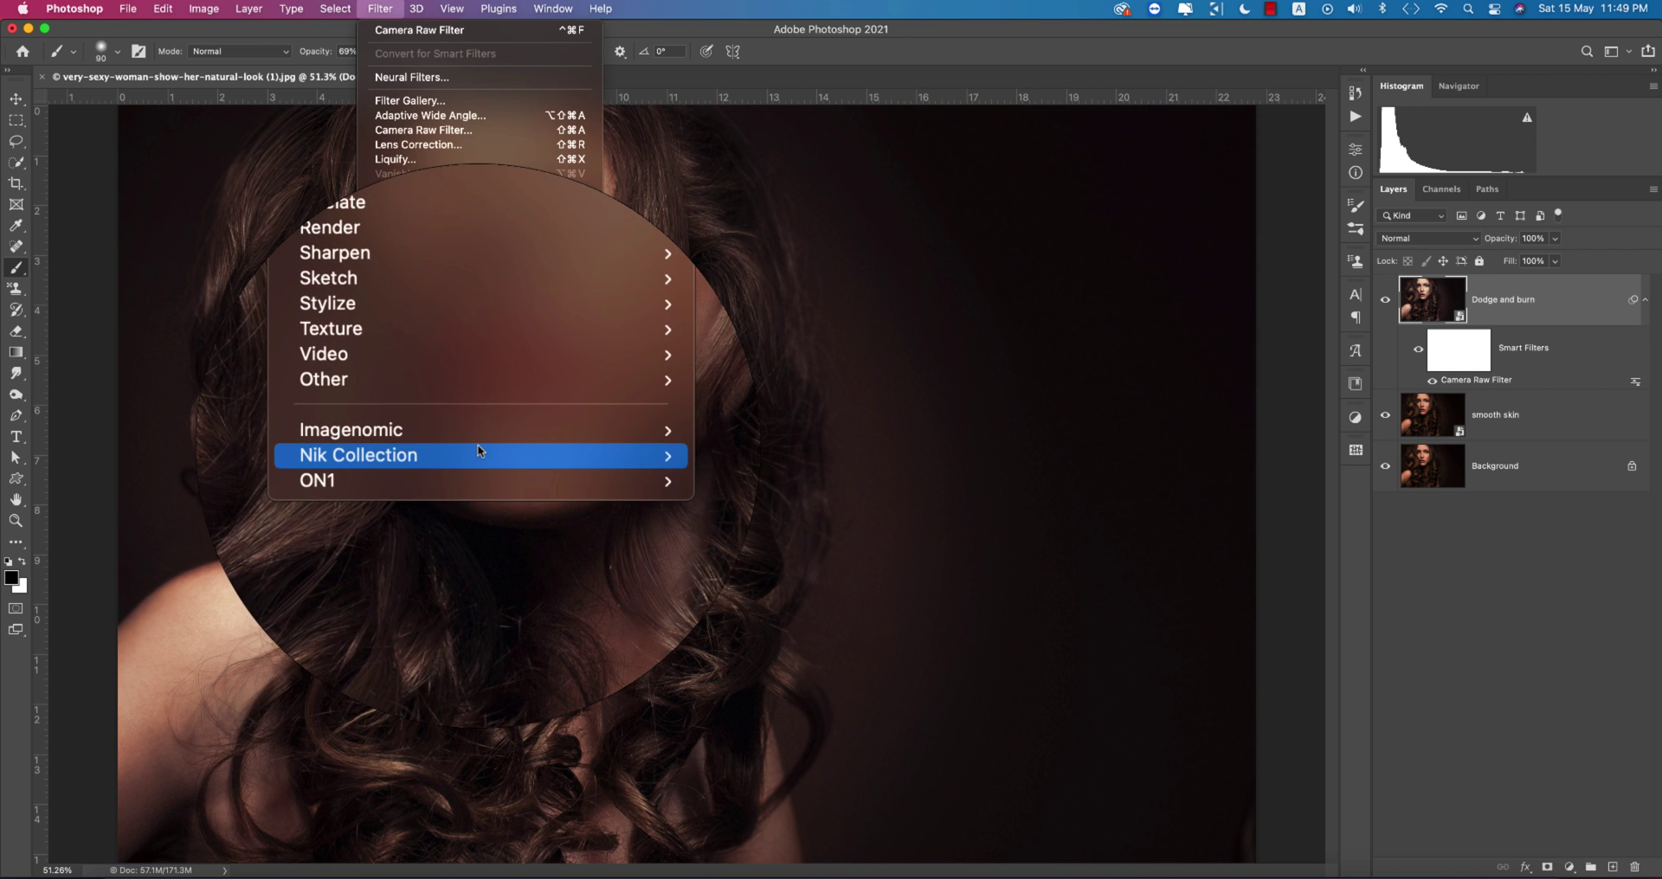
mouse_move(476, 448)
left_click(633, 468)
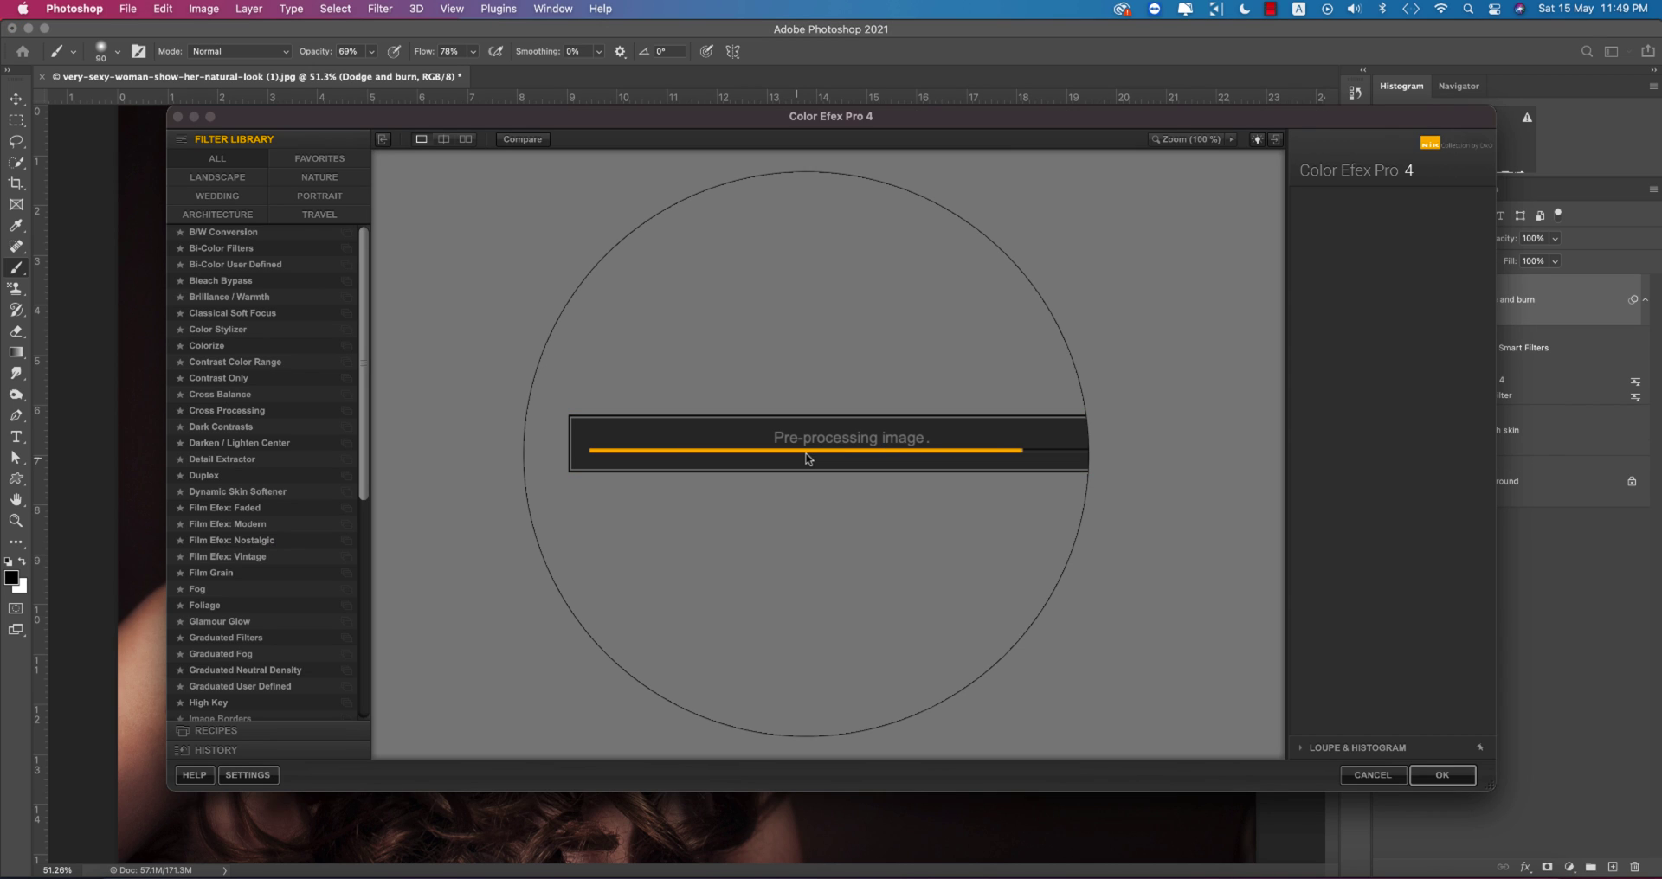
left_click(926, 509)
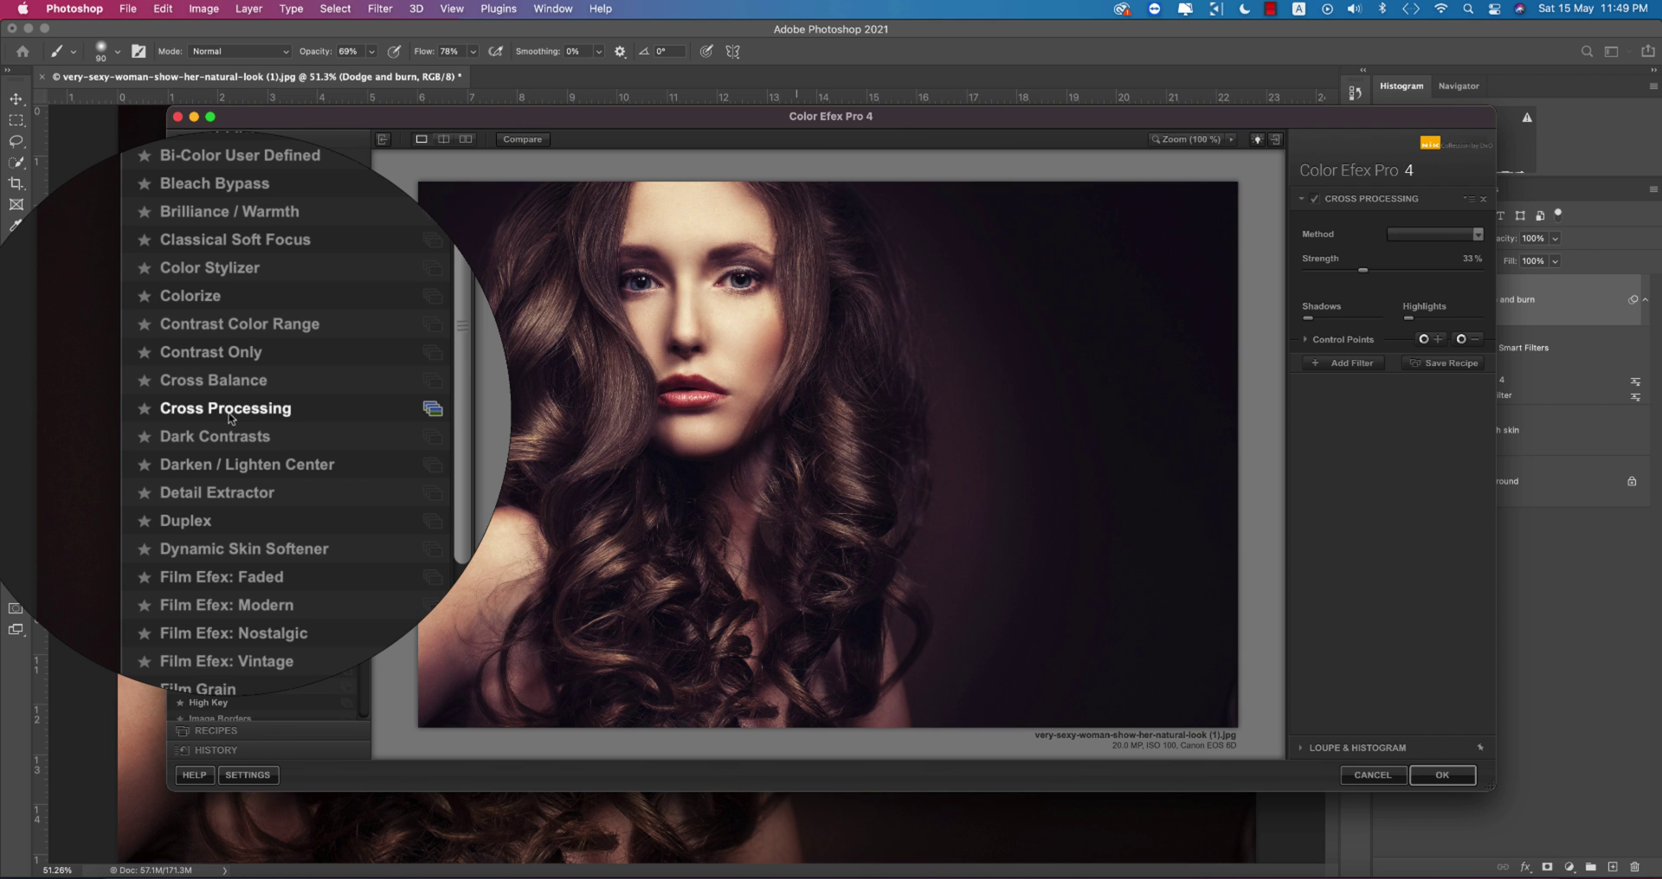
Set the Cross Processing method to L02 with a strength of 26% and apply the filter.
left_click(1439, 235)
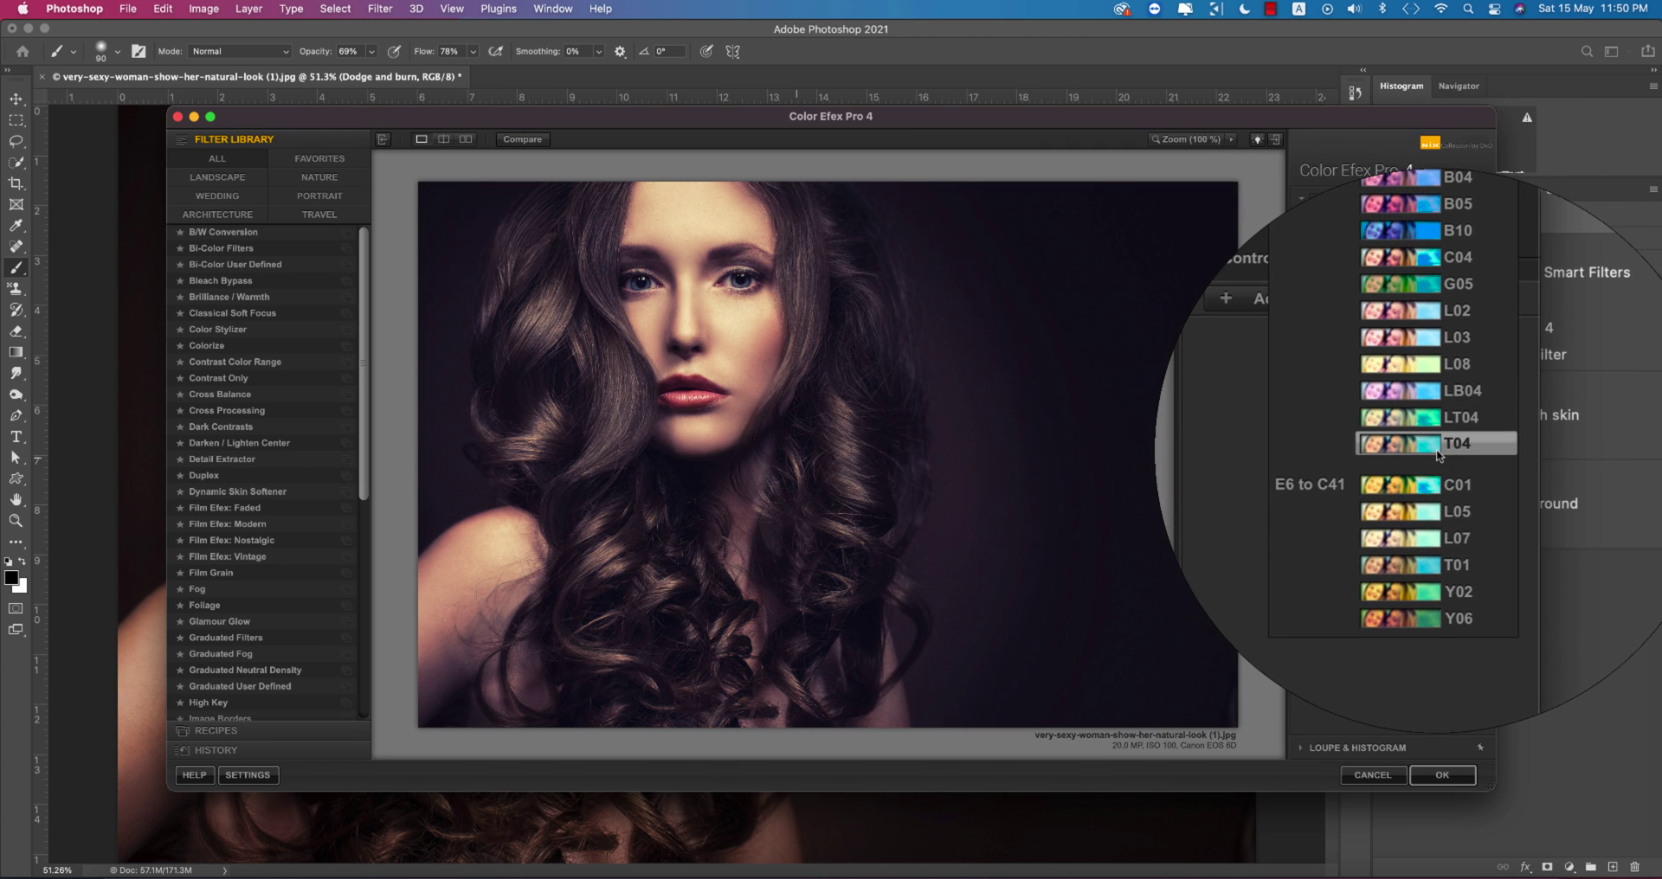
left_click(1433, 370)
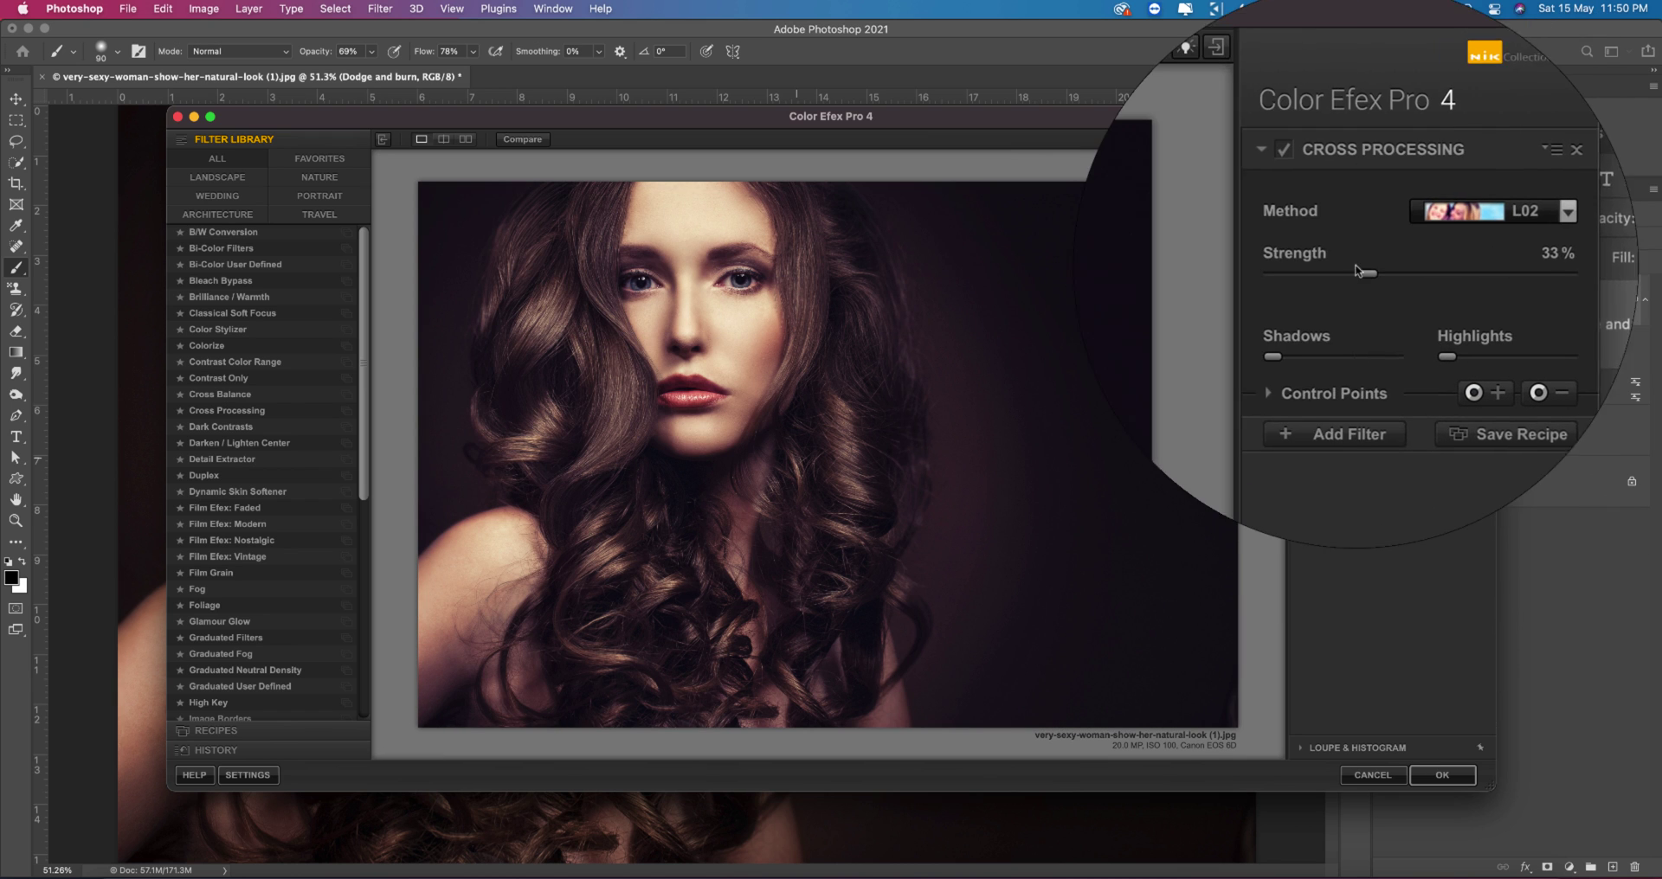
left_click_drag(1355, 275, 1354, 276)
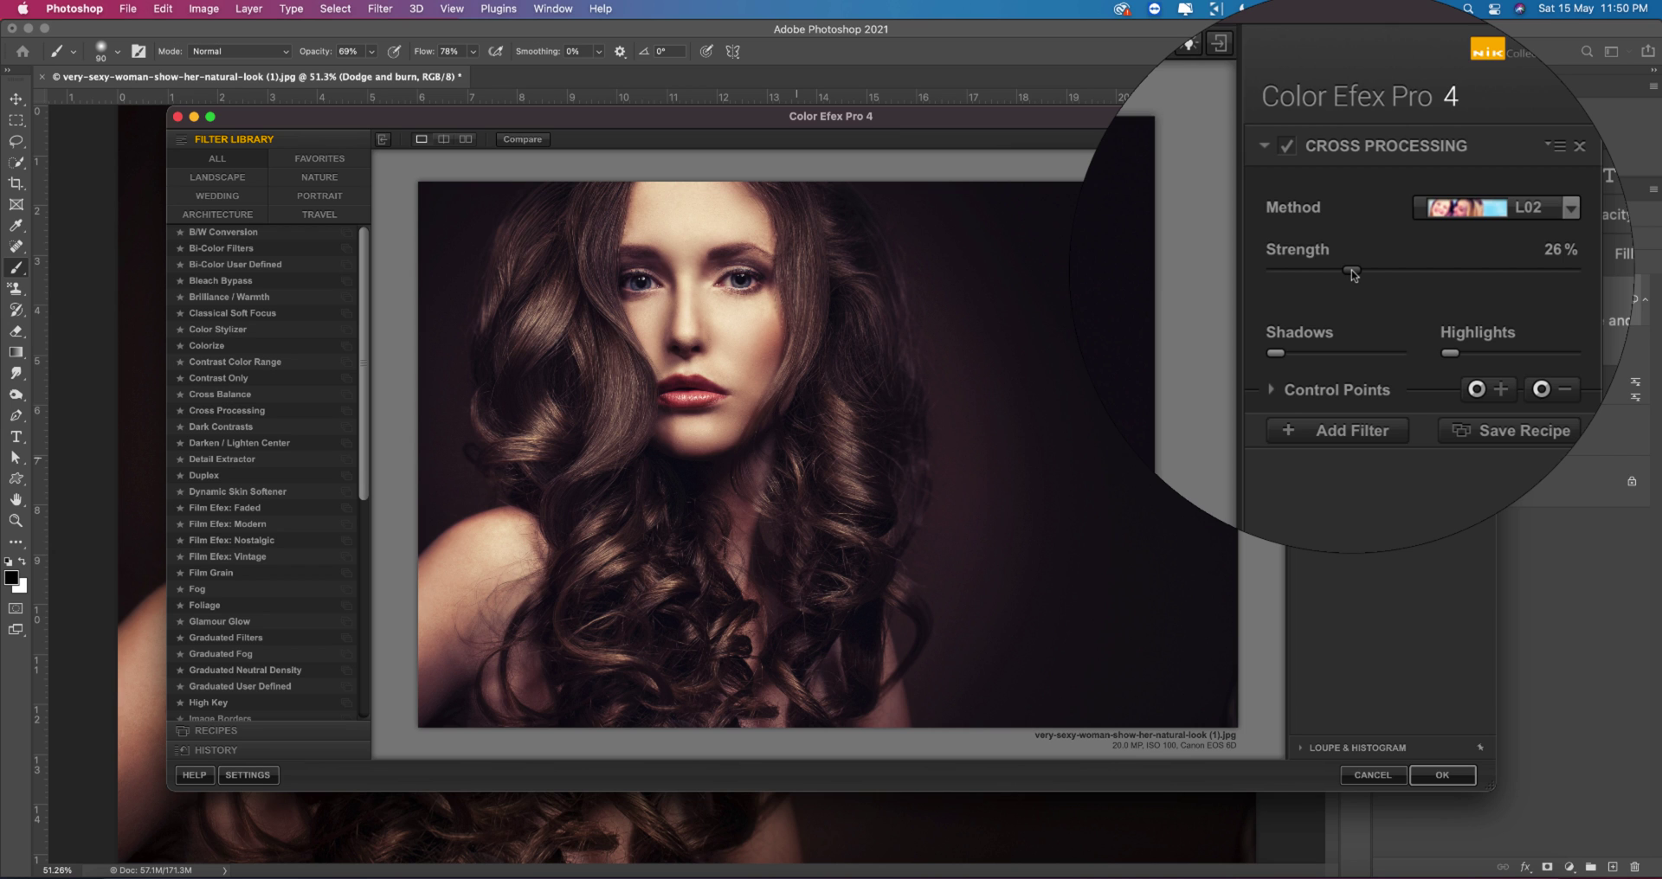
left_click(1442, 774)
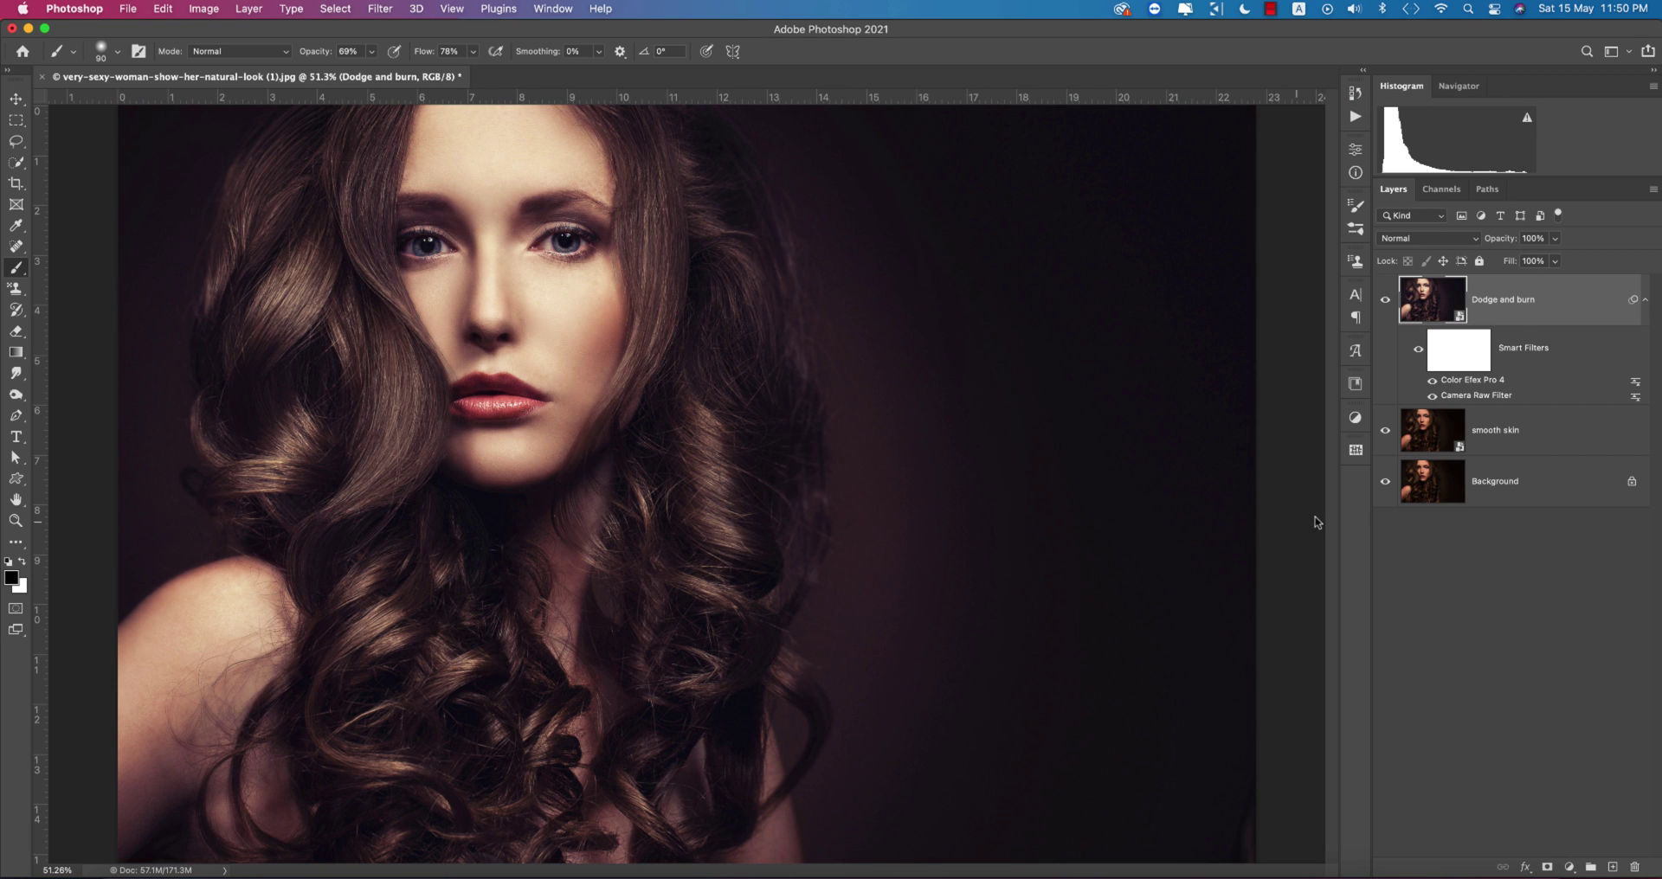
Compare the retouched portrait with the original Background layer and restore the visibility of all layers.
left_click(1385, 484, "alt")
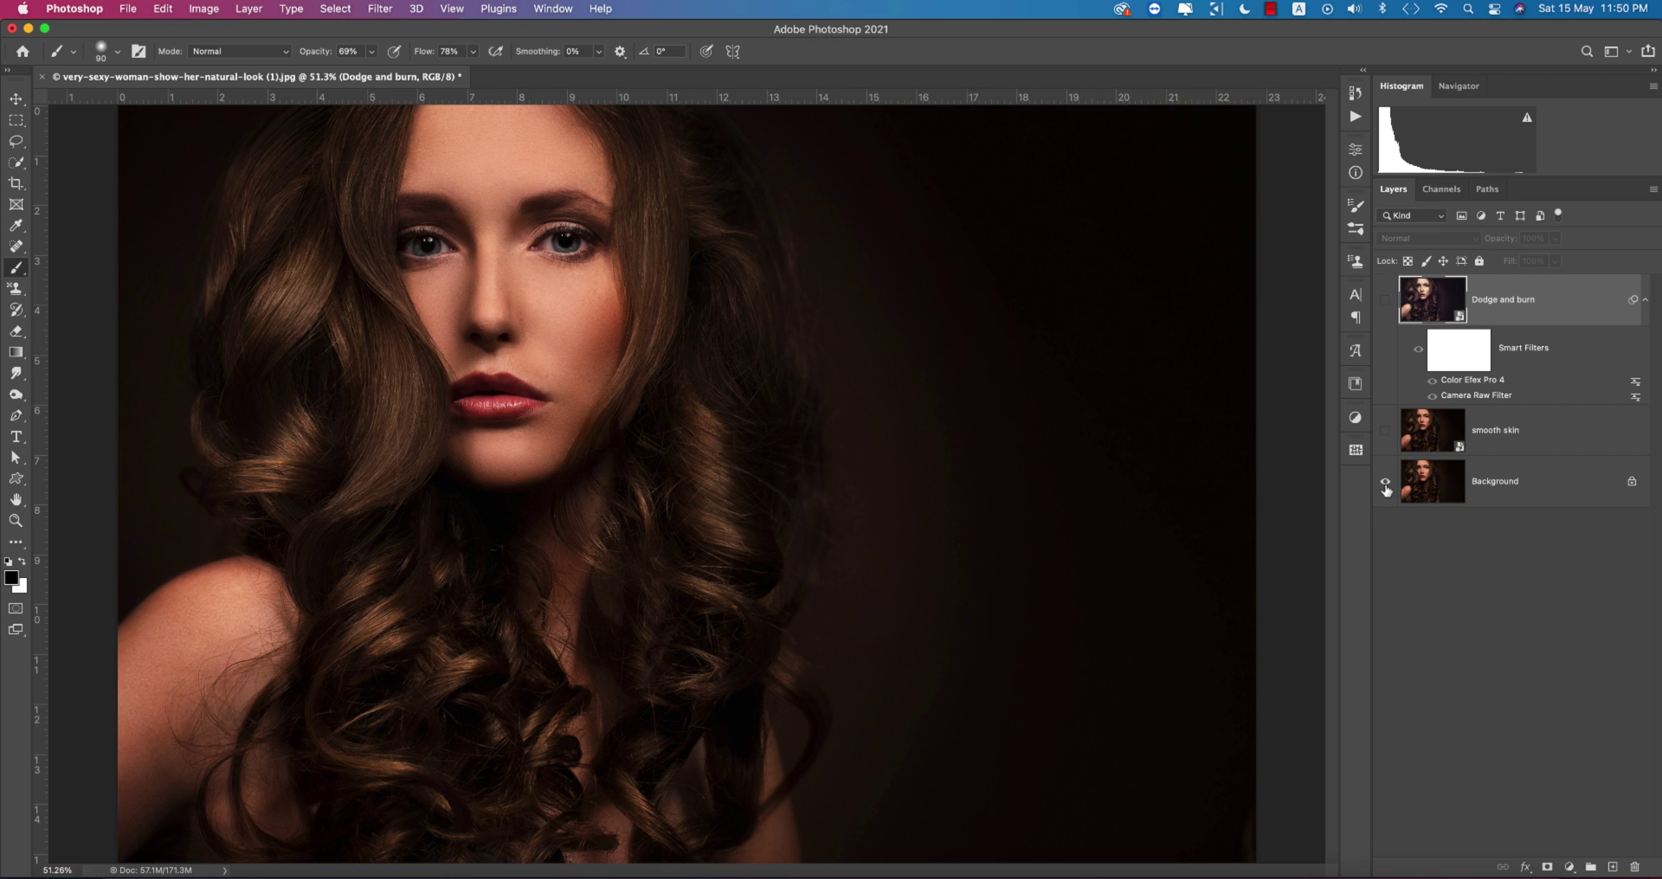
left_click(1385, 485, "alt")
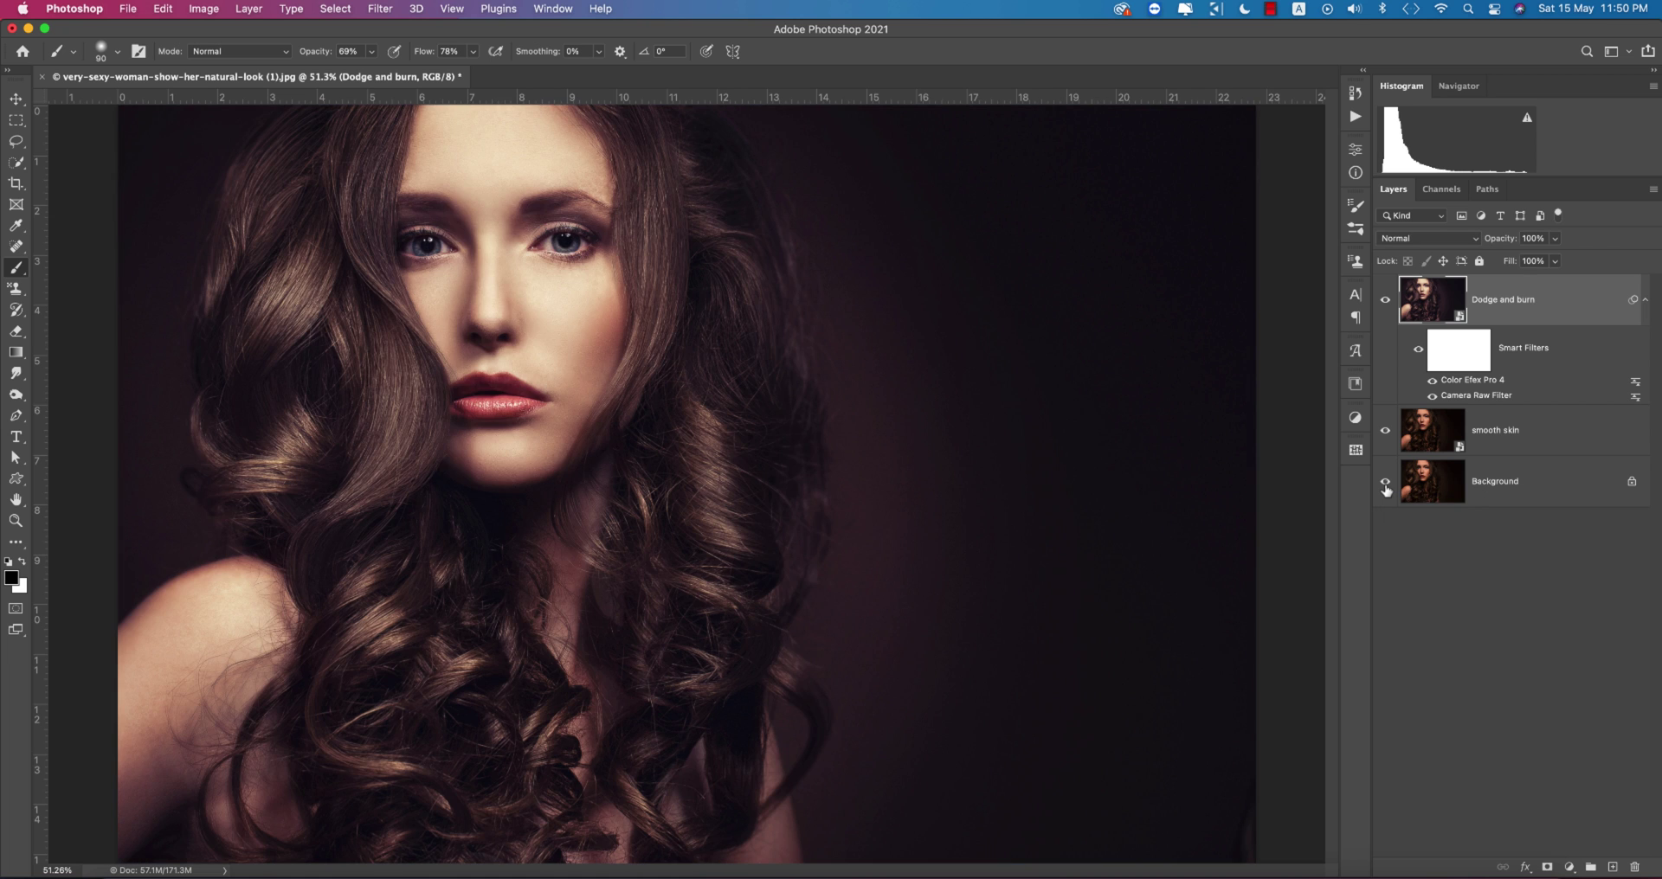